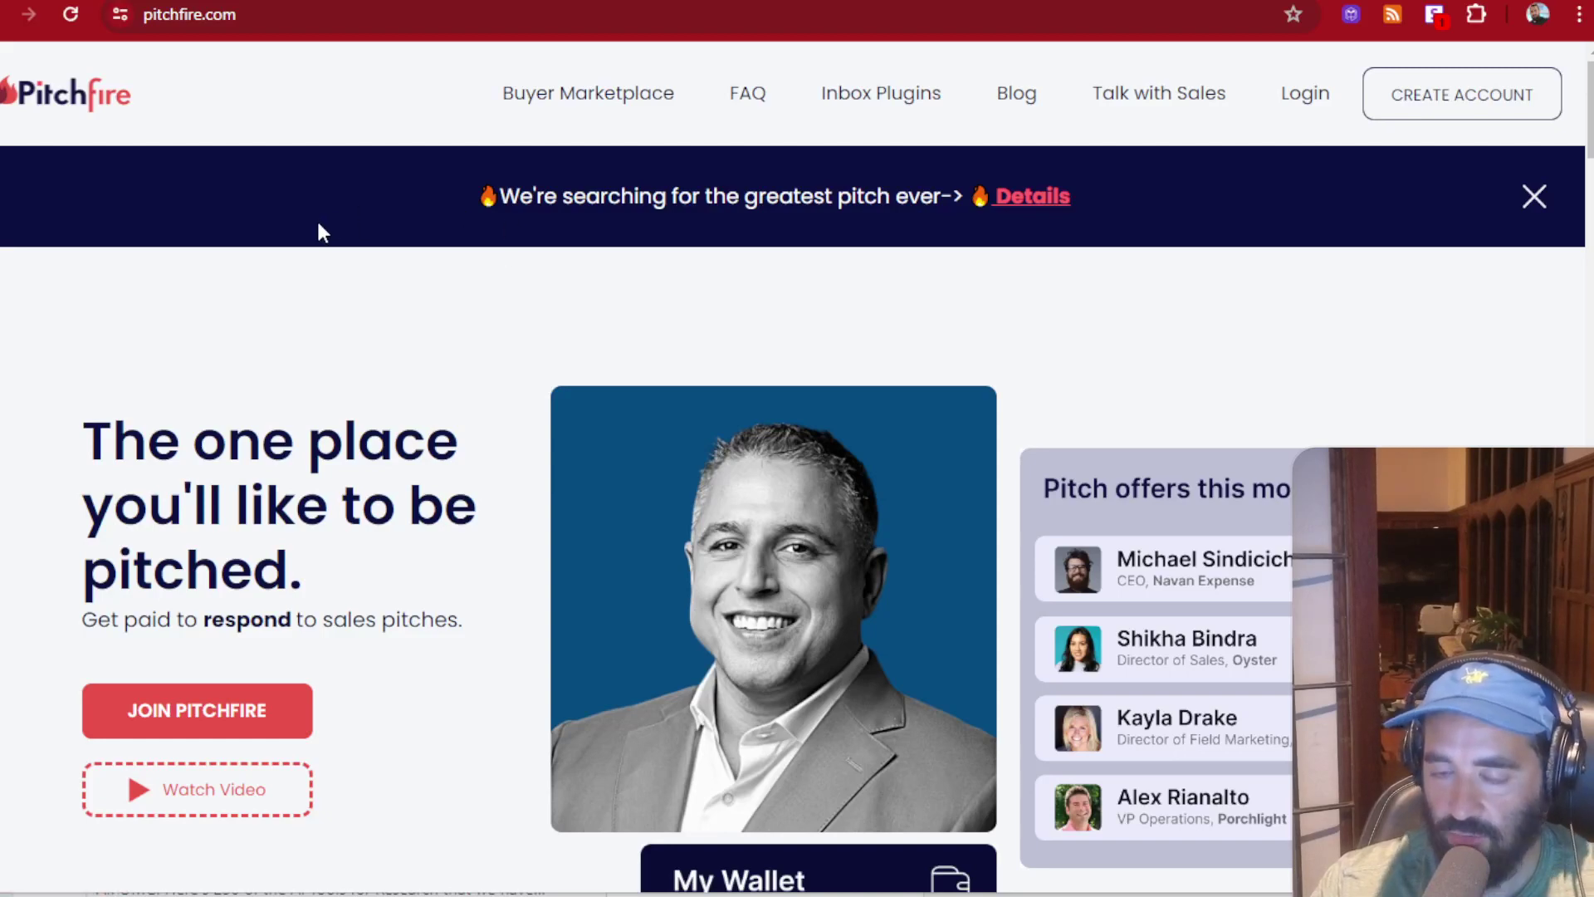
Scroll the Pitchfire homepage through the executive cards priced from $25, $35 and $75.
scroll(402, 381, down, 10)
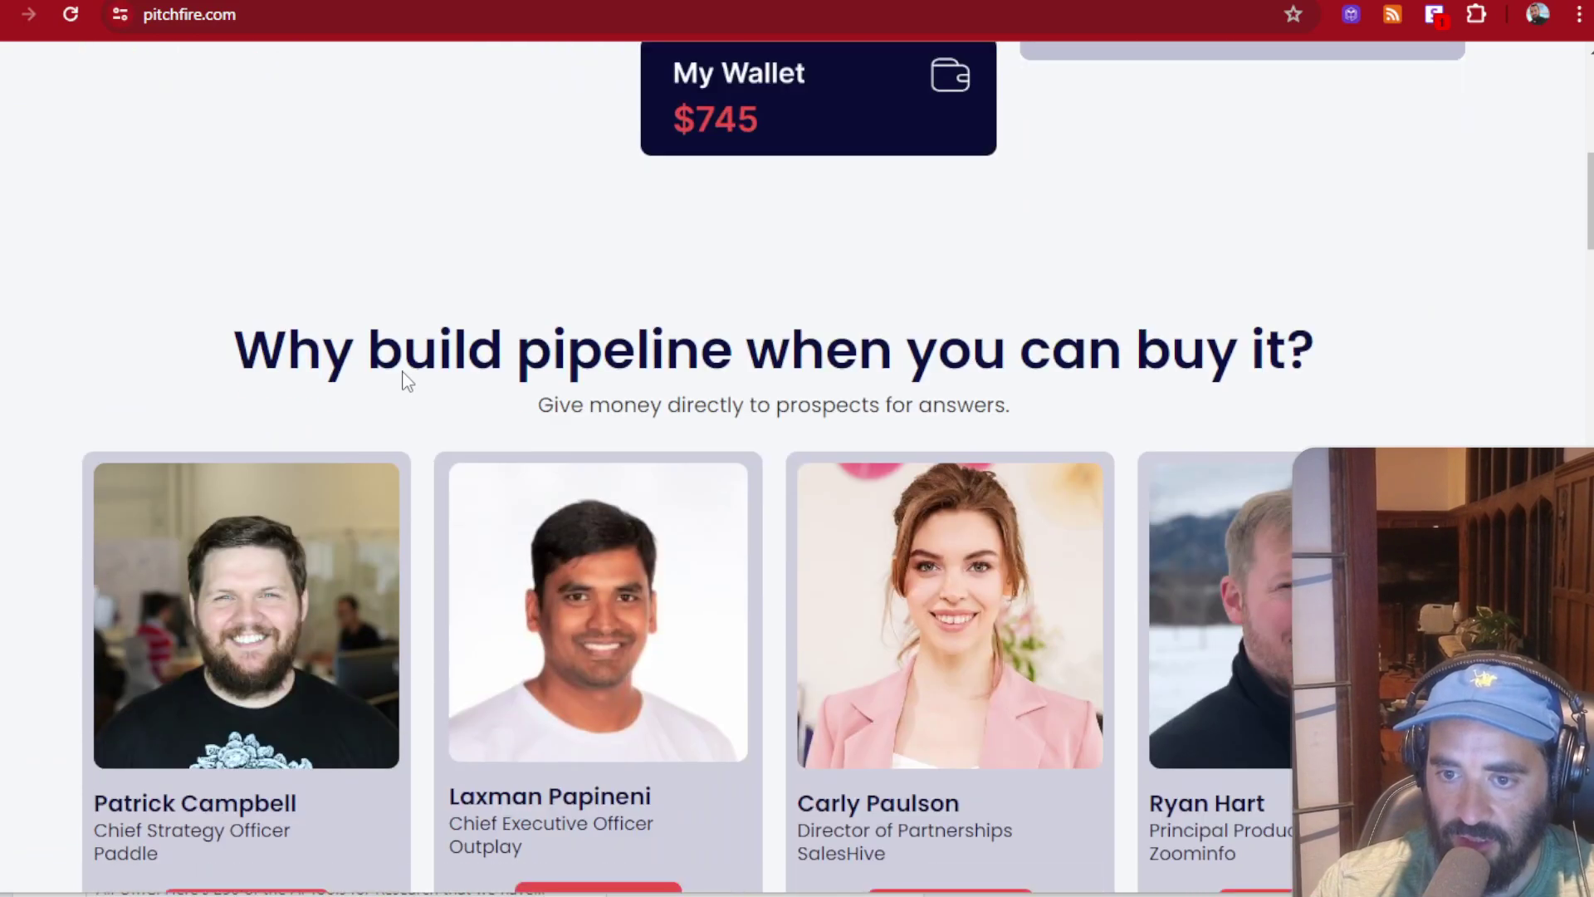
scroll(404, 381, down, 3)
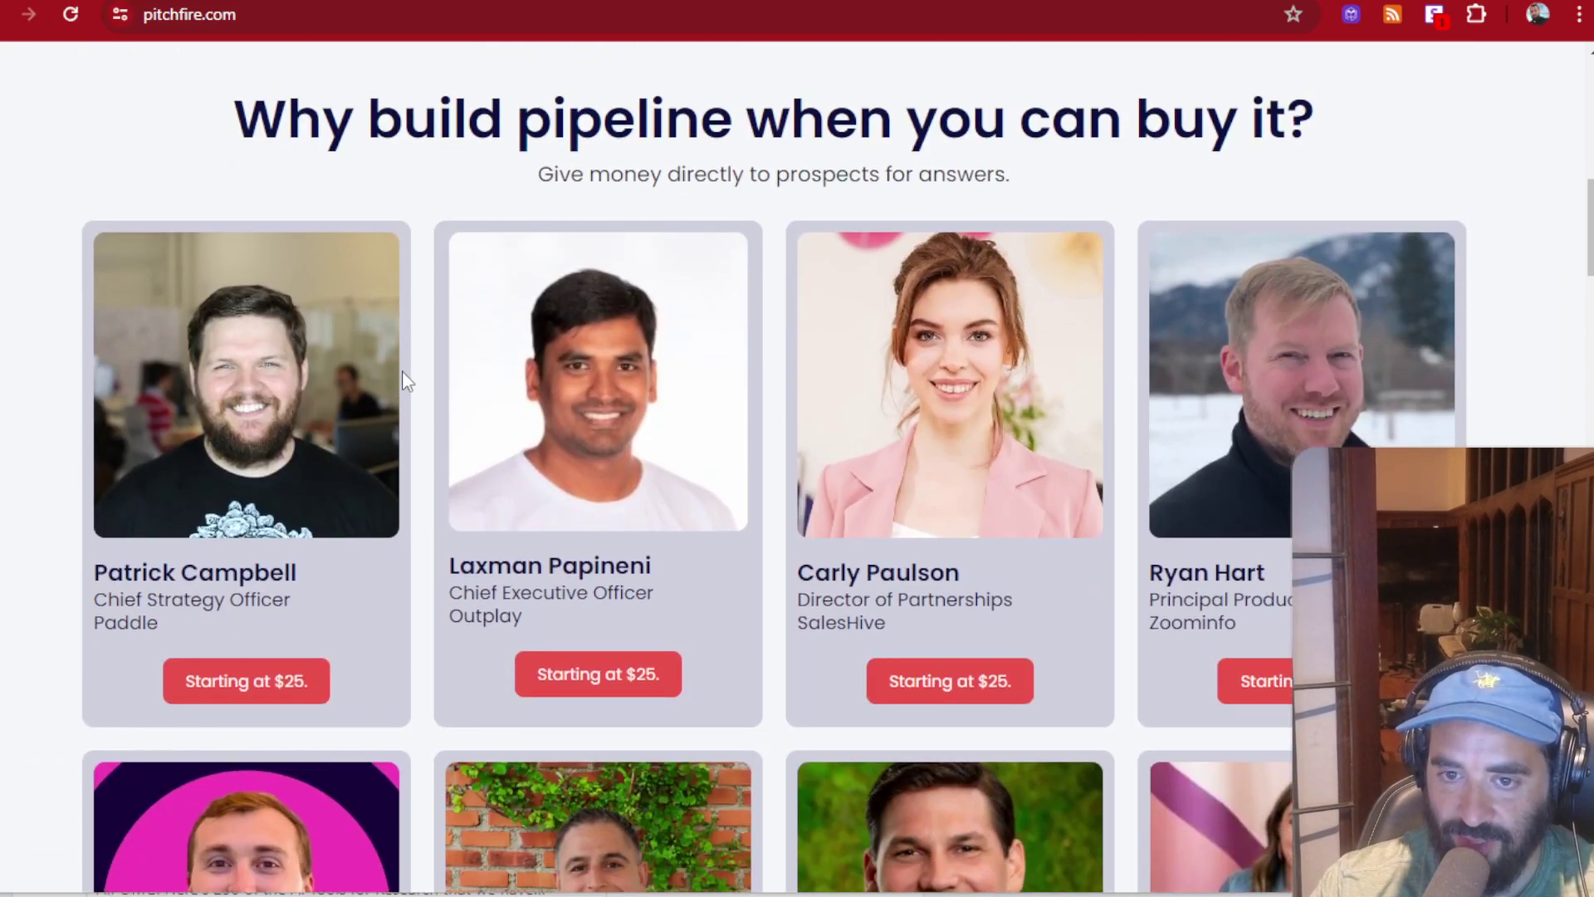
scroll(402, 382, down, 1)
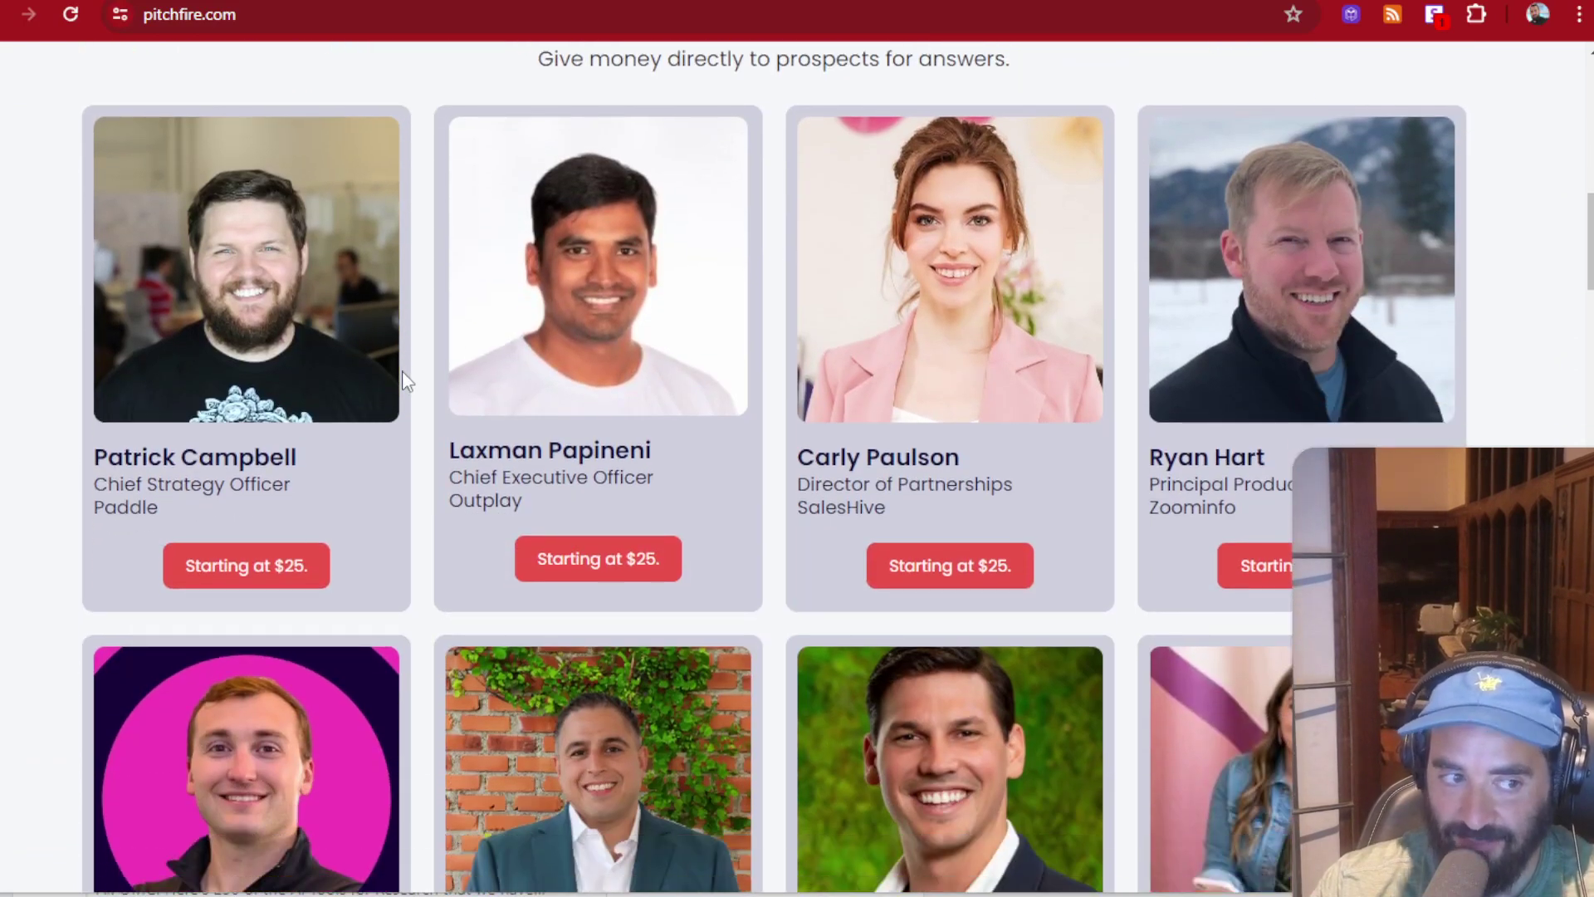
scroll(401, 372, down, 7)
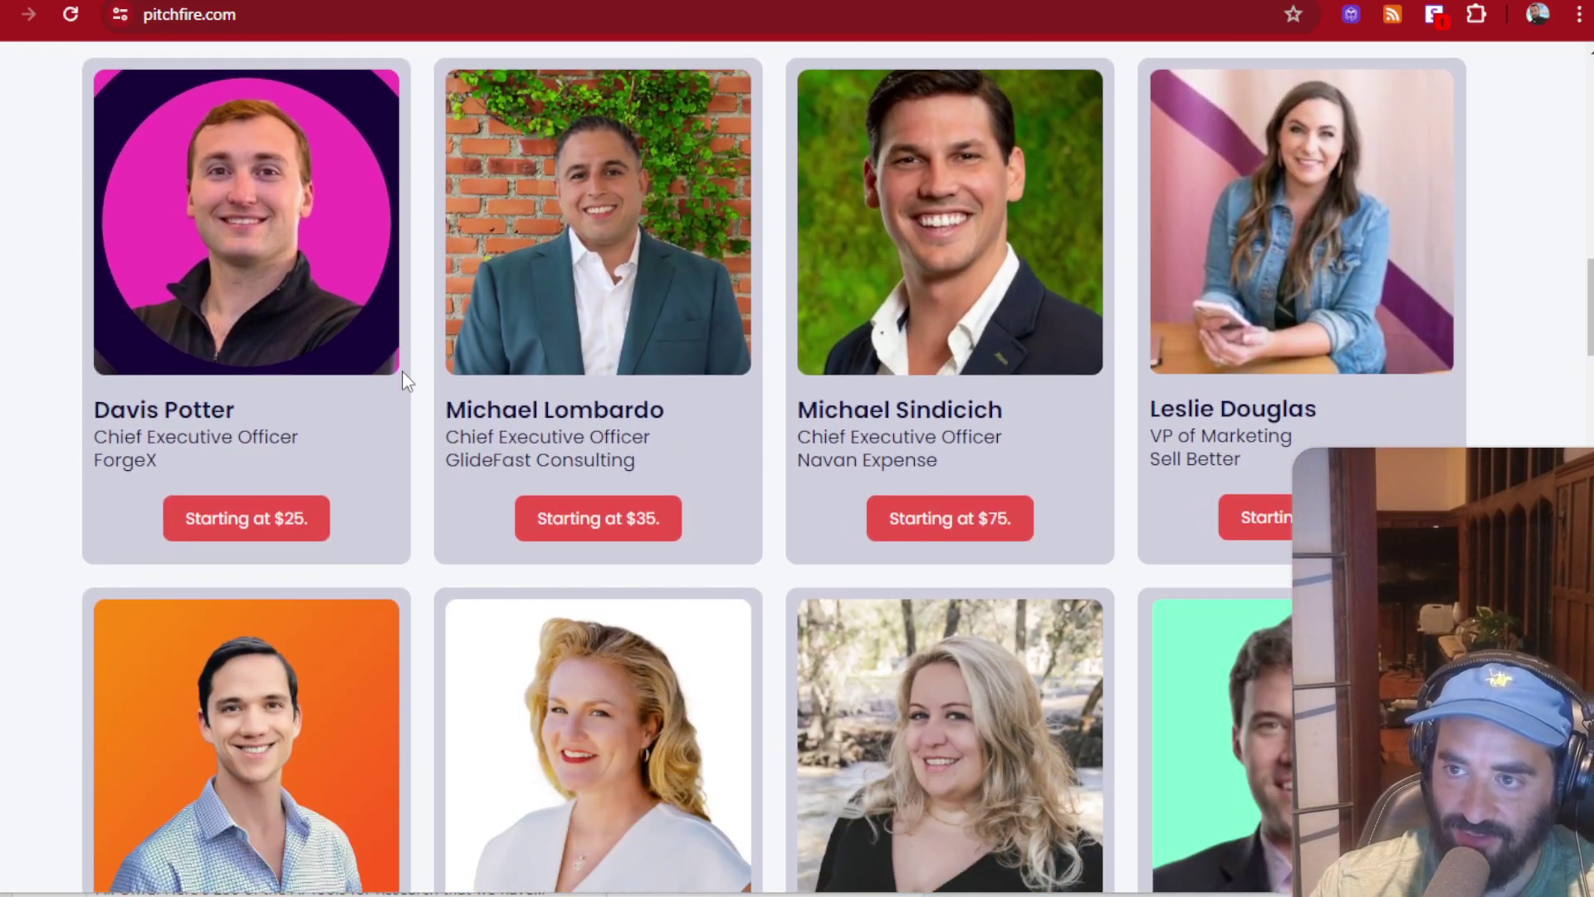
scroll(402, 372, down, 7)
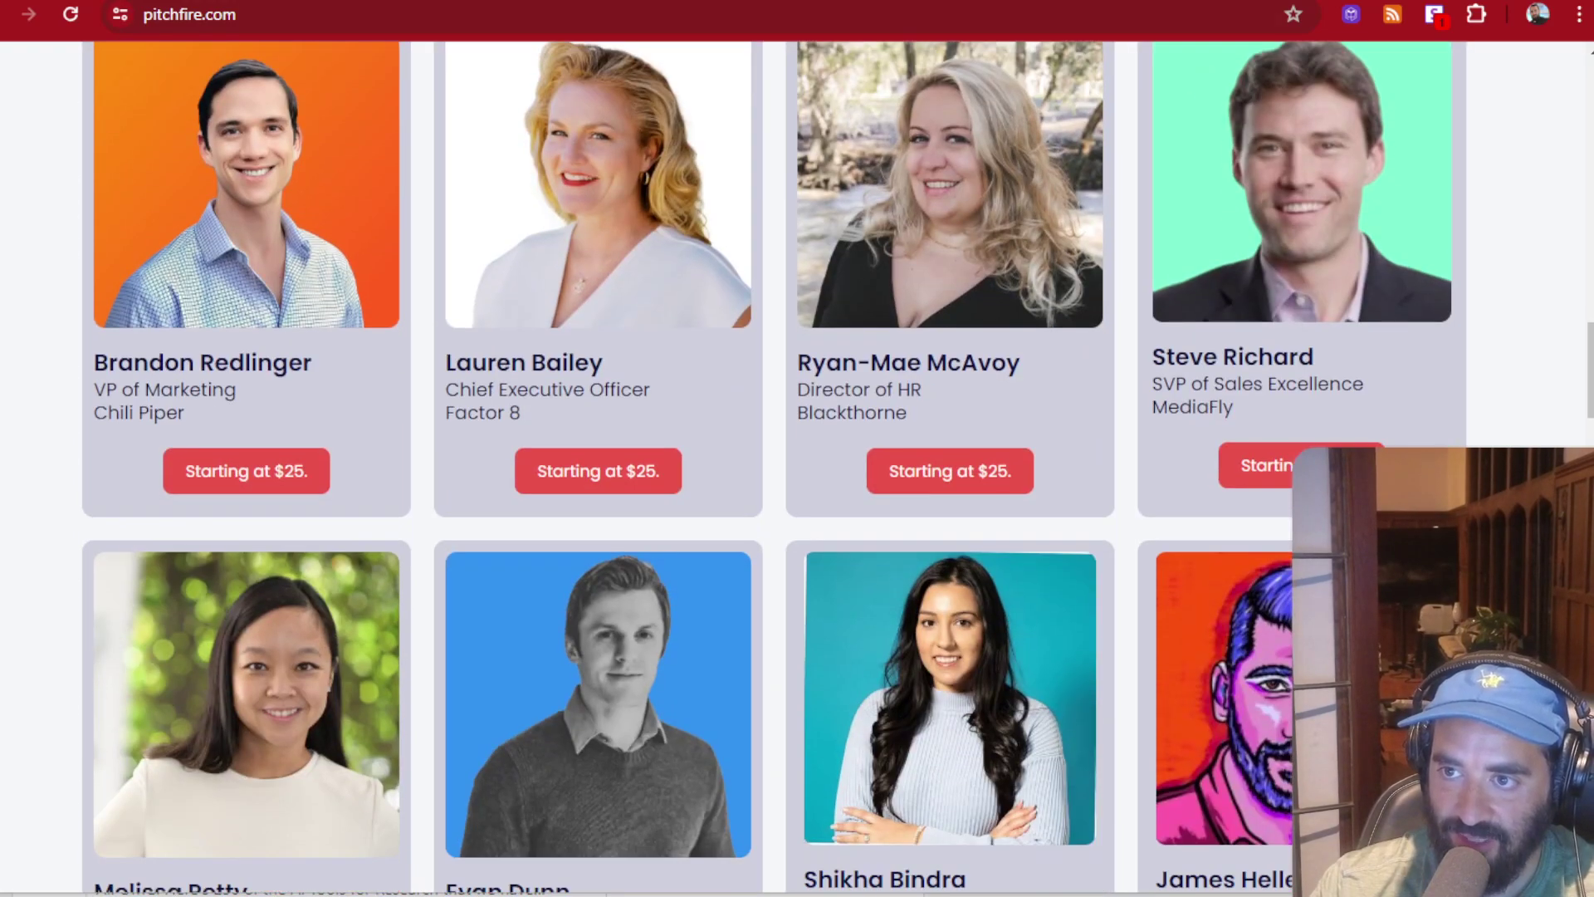
Switch to LinkedIn messages and filter the inbox to InMail conversations only.
key(ctrl+Tab)
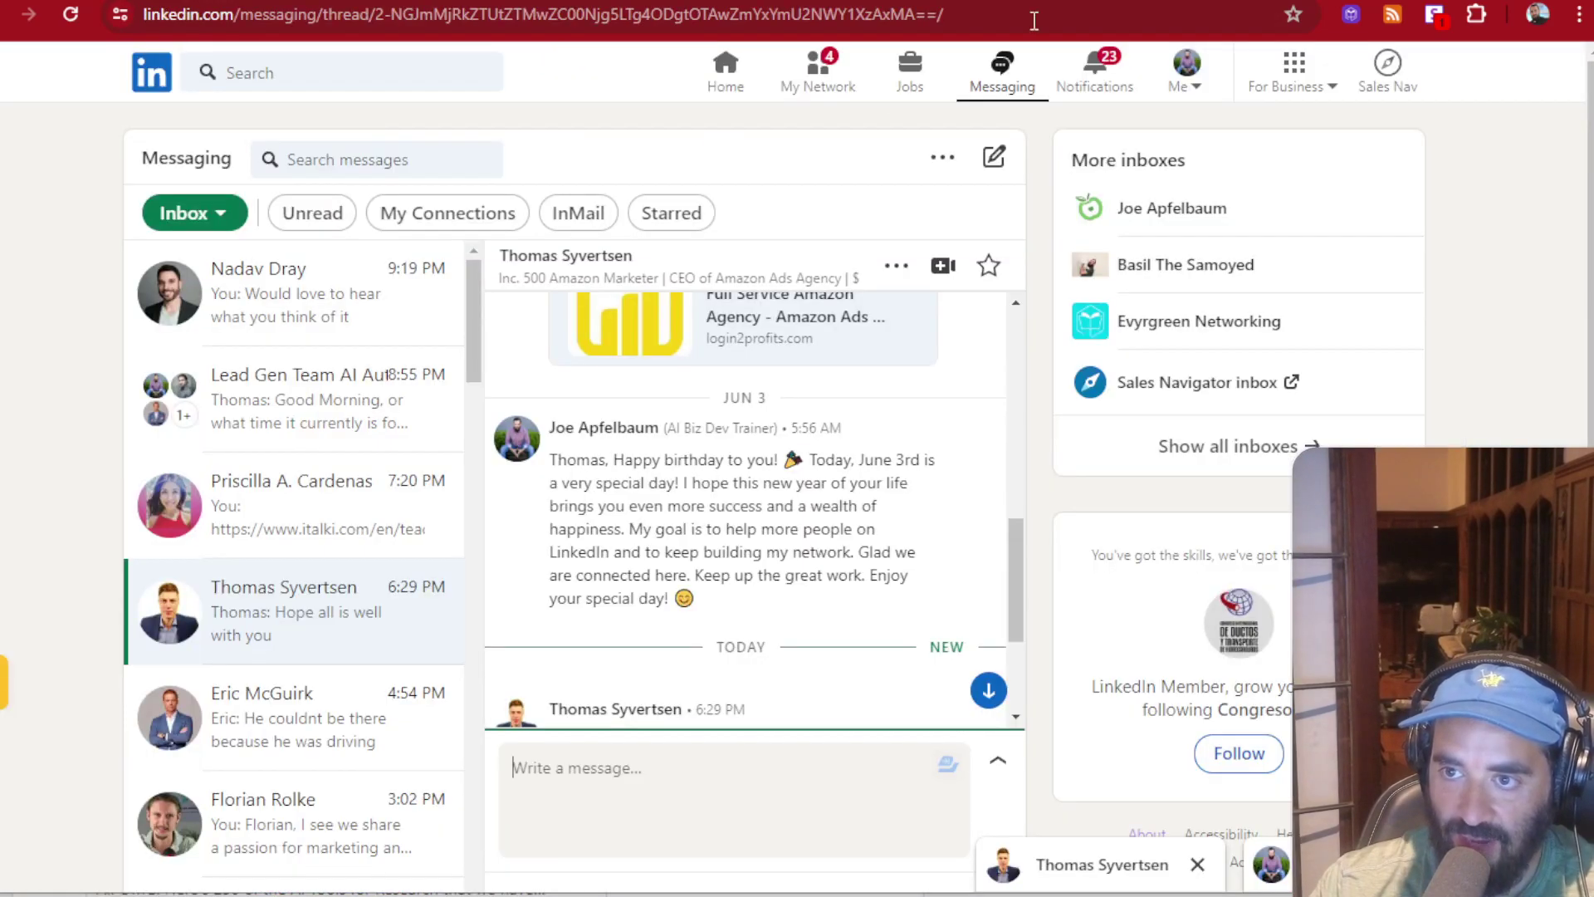
click(578, 213)
scroll(349, 427, down, 4)
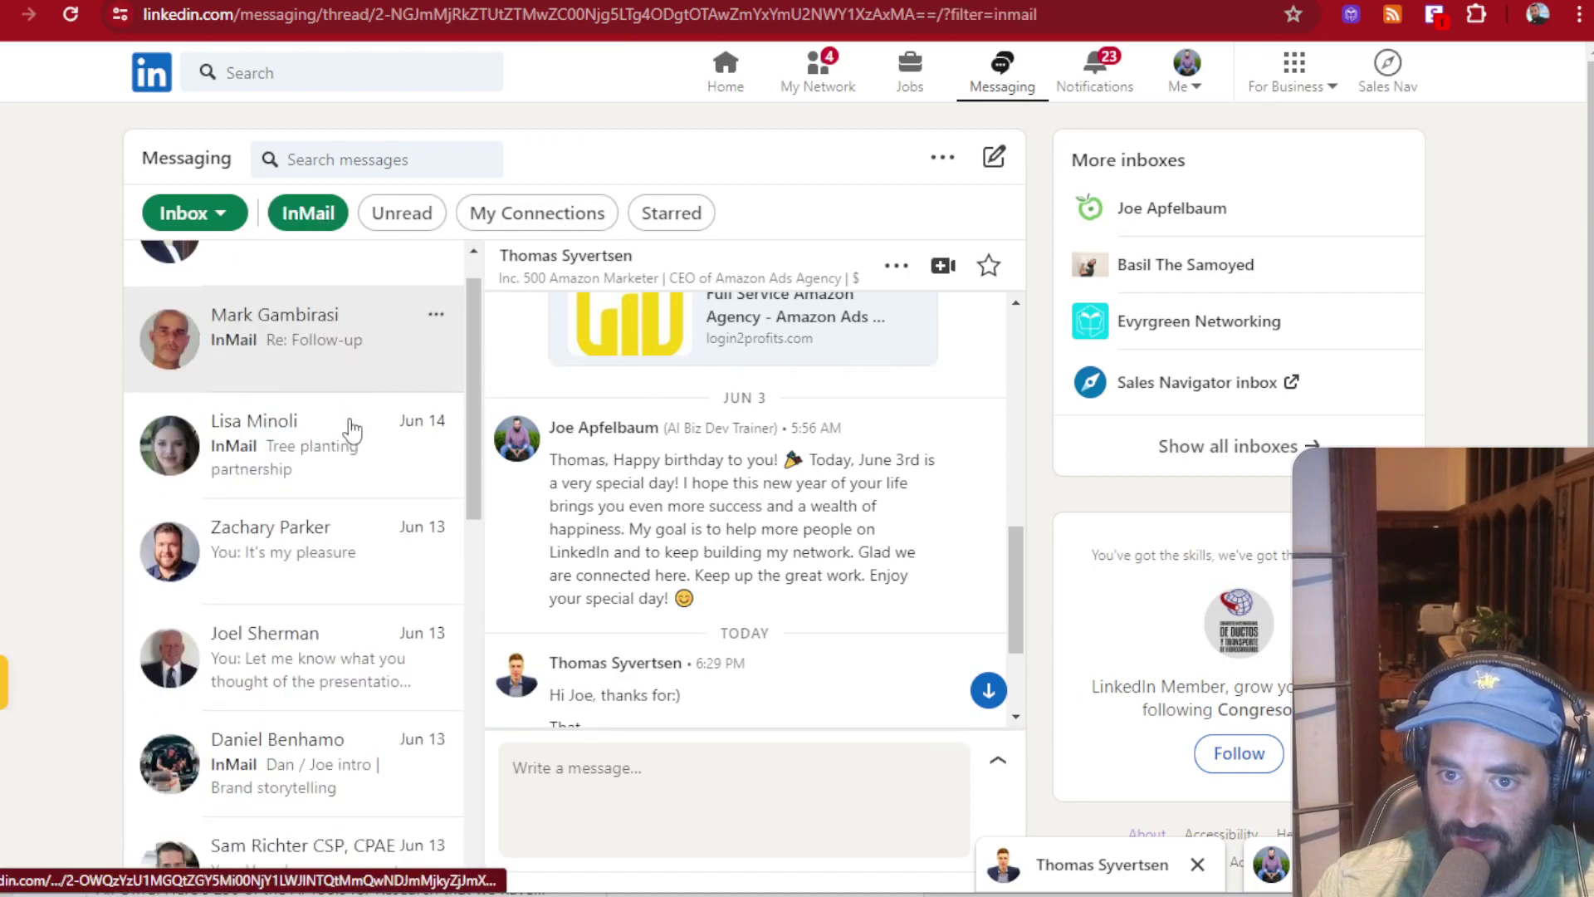
scroll(349, 431, up, 3)
Open conversations down the list until reaching the 'Re: Introduction' InMail pitch.
click(303, 498)
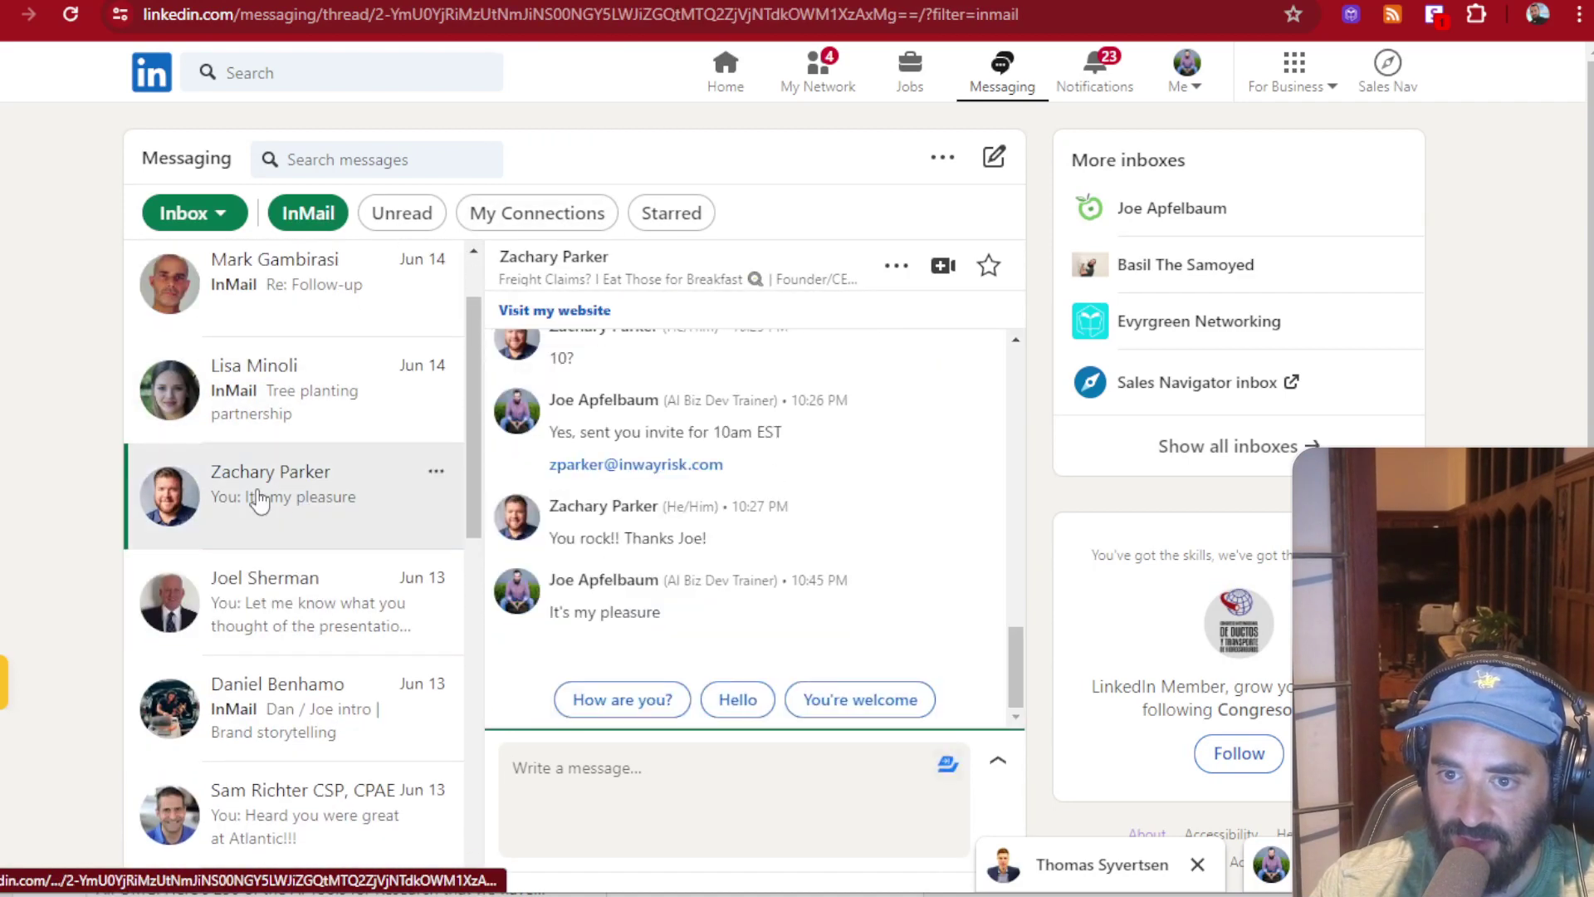
scroll(258, 508, down, 3)
click(297, 575)
scroll(296, 575, down, 3)
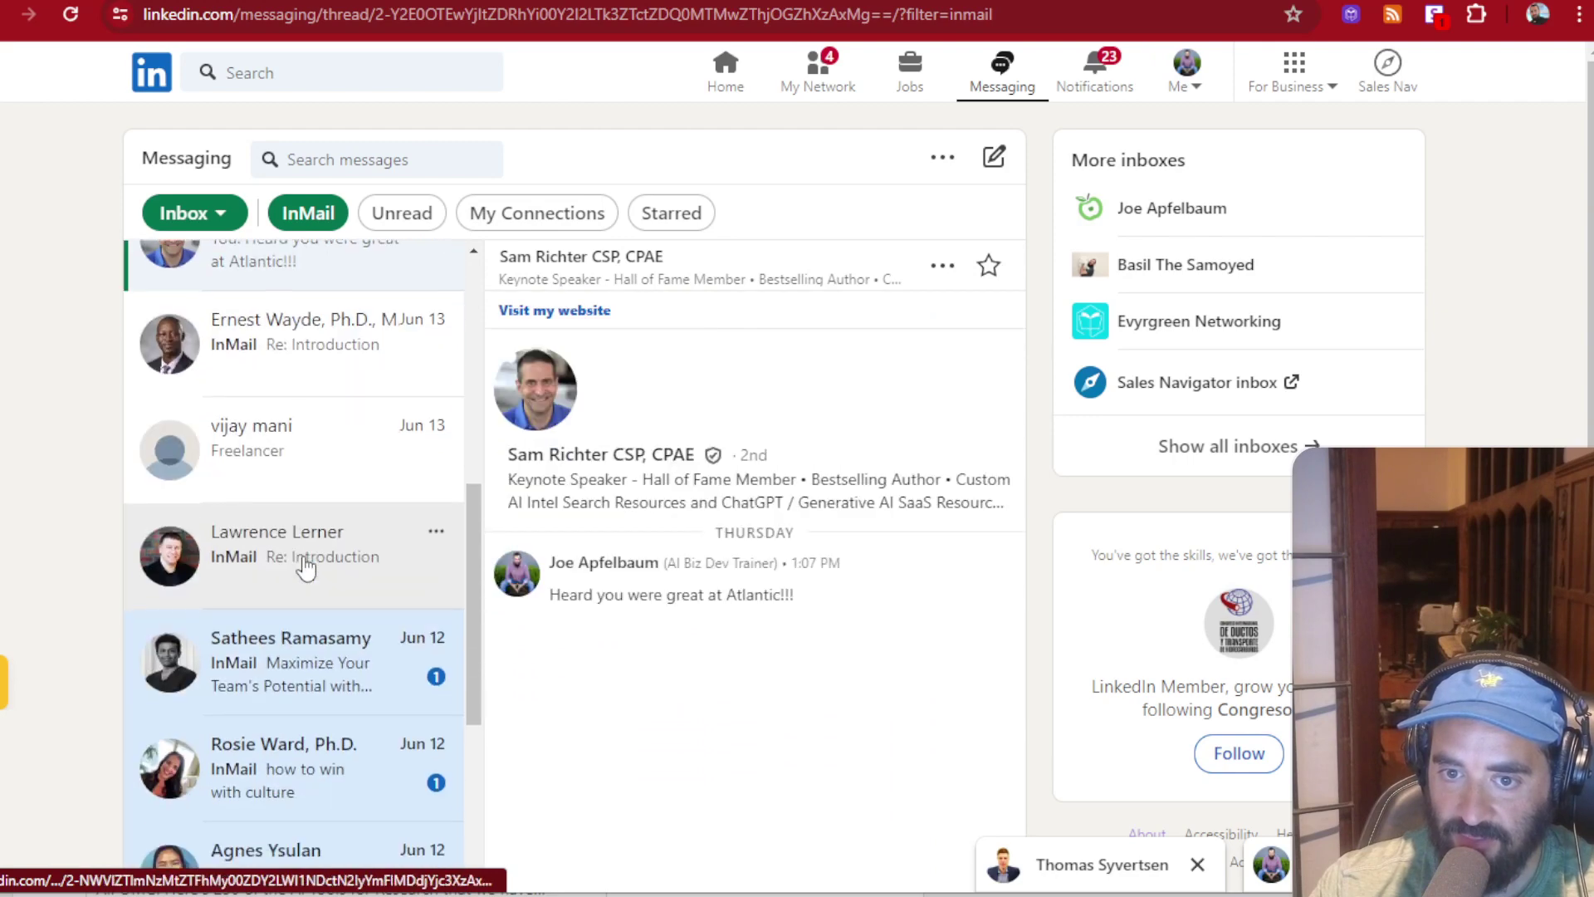
click(278, 581)
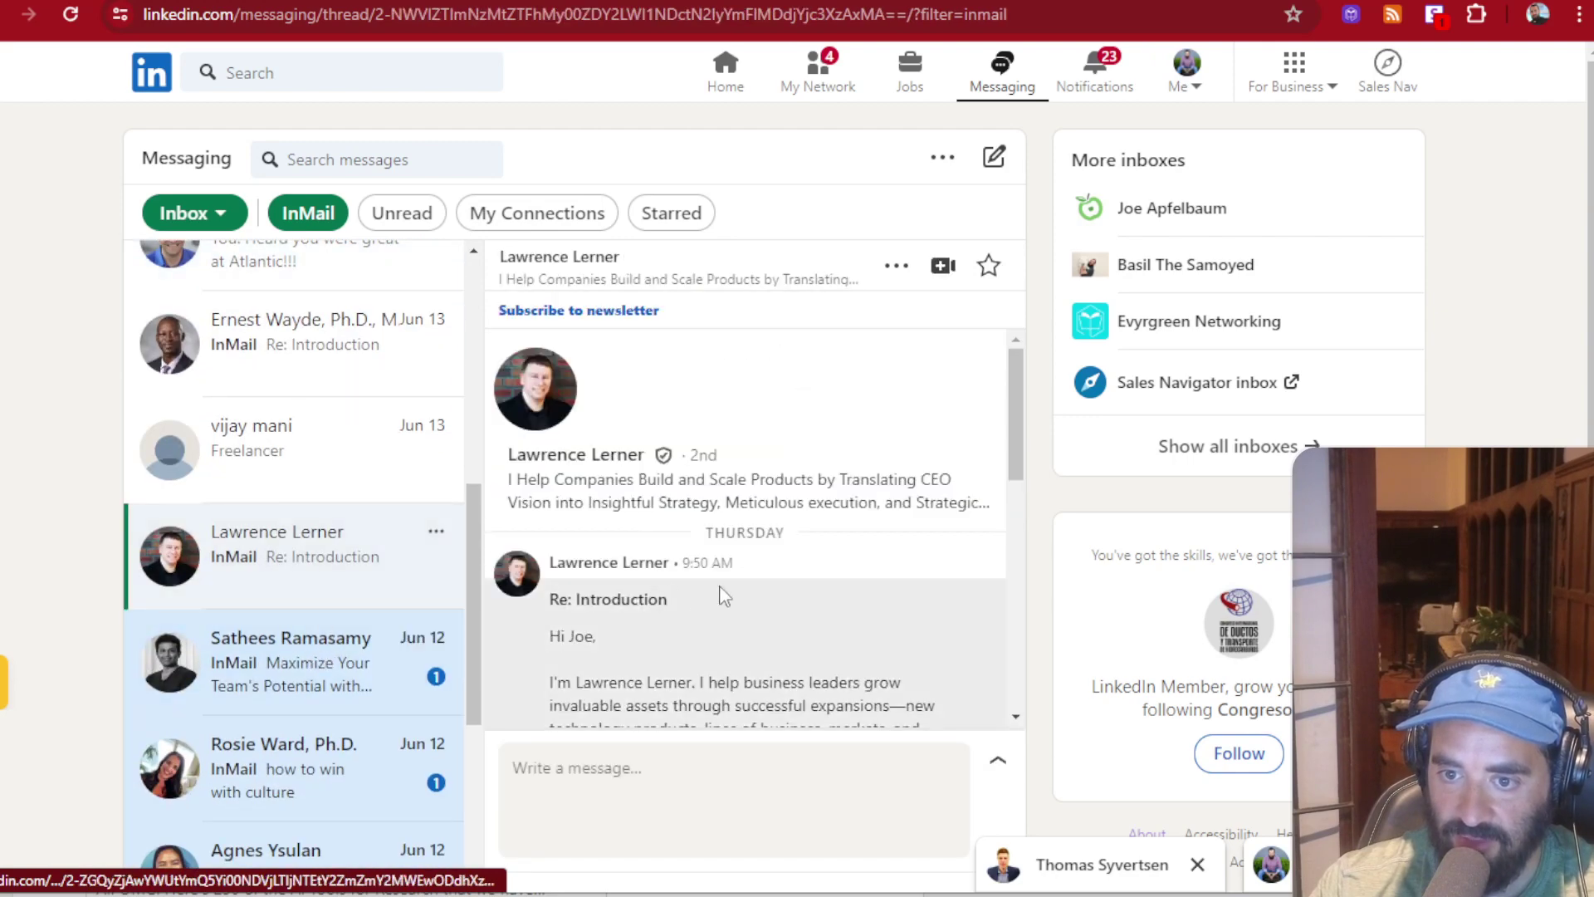
Read through the Executive Roundtable invitation and close the floating chat window.
scroll(768, 580, down, 2)
scroll(590, 584, down, 4)
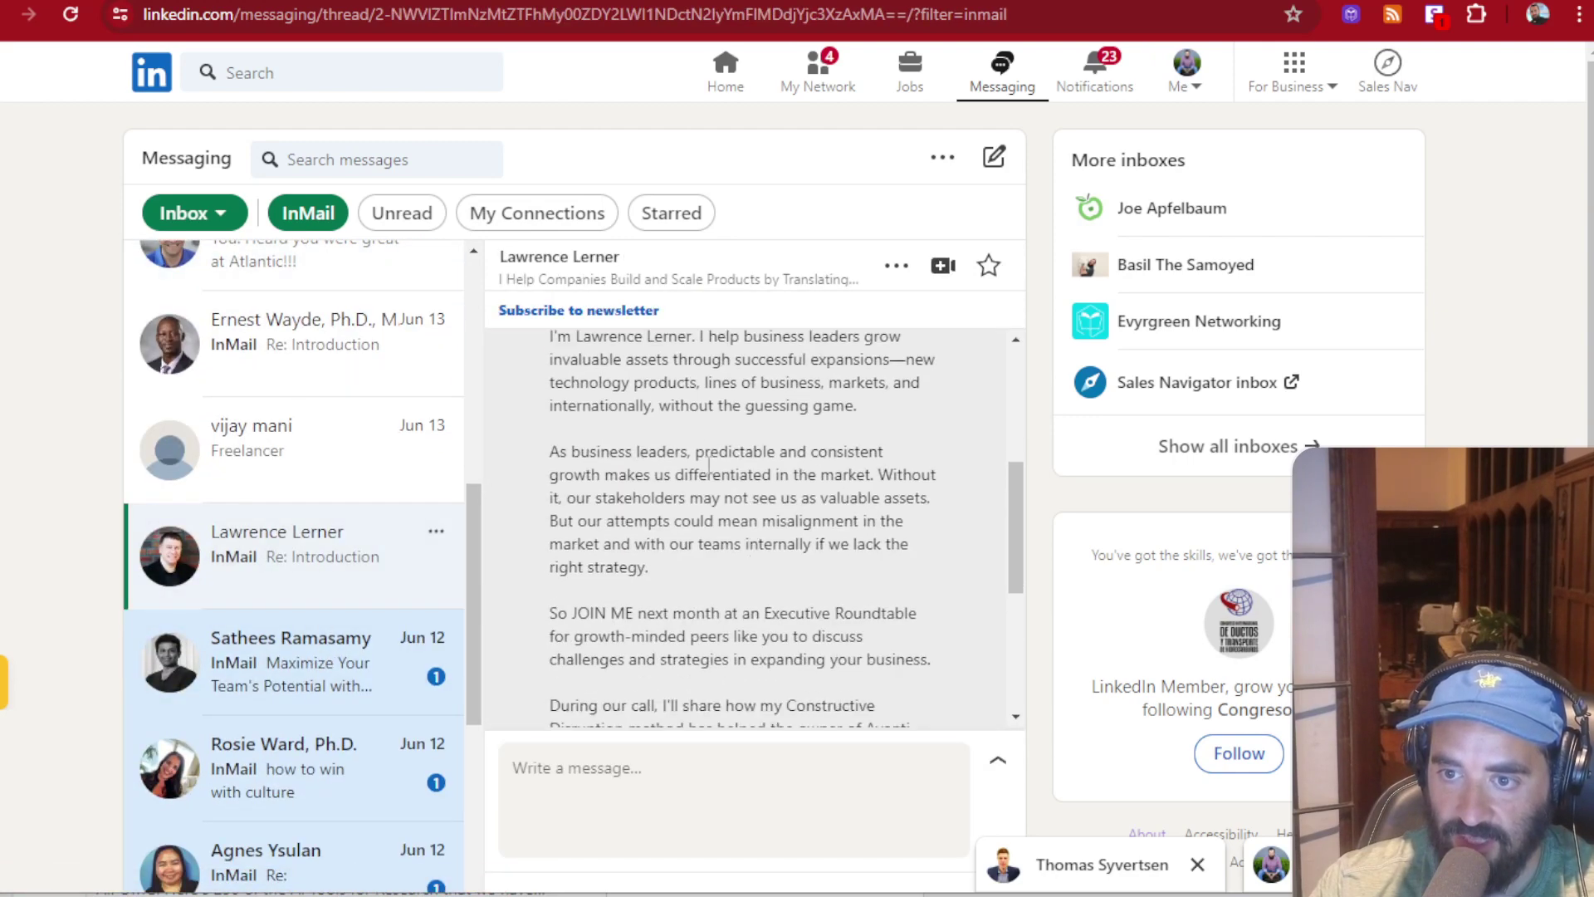
scroll(664, 461, down, 6)
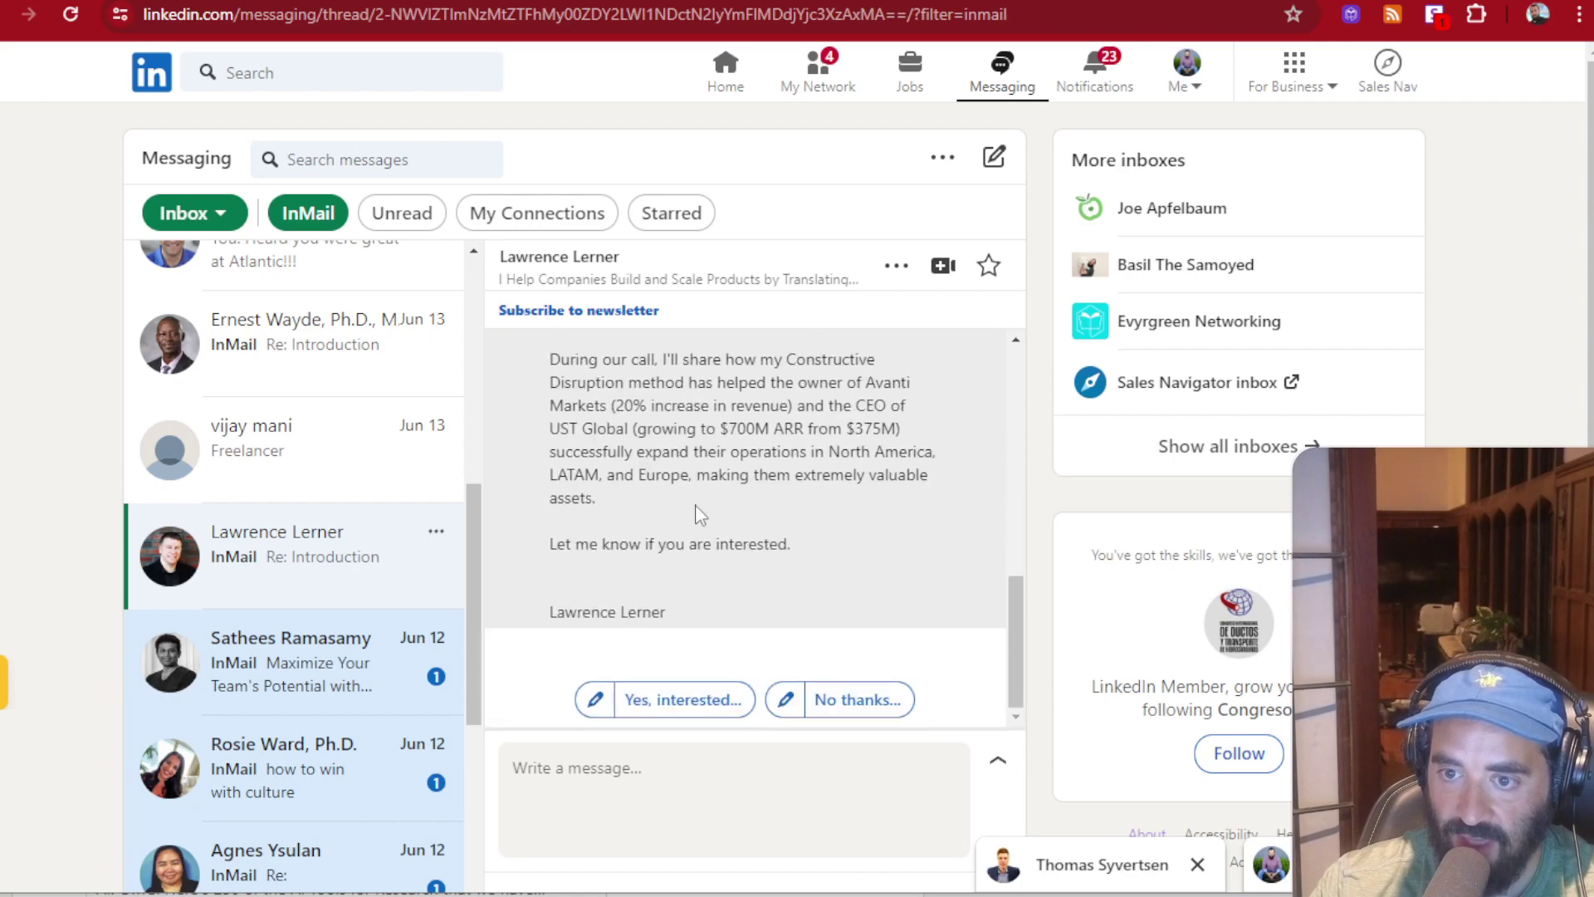
scroll(747, 506, up, 5)
scroll(783, 498, up, 4)
scroll(726, 491, down, 8)
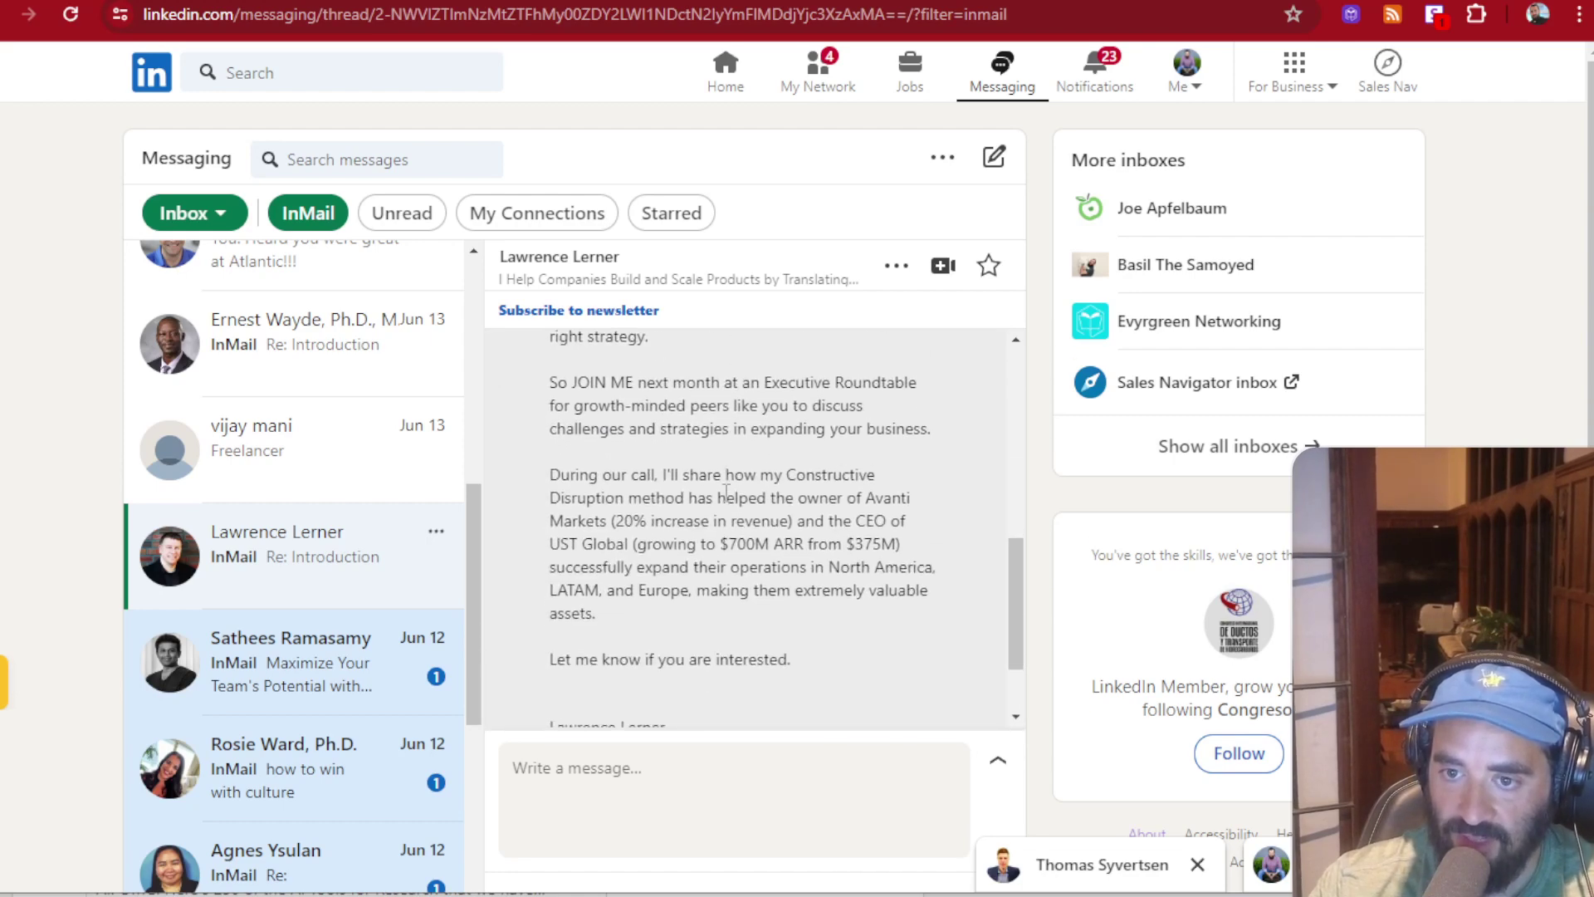
scroll(726, 492, down, 2)
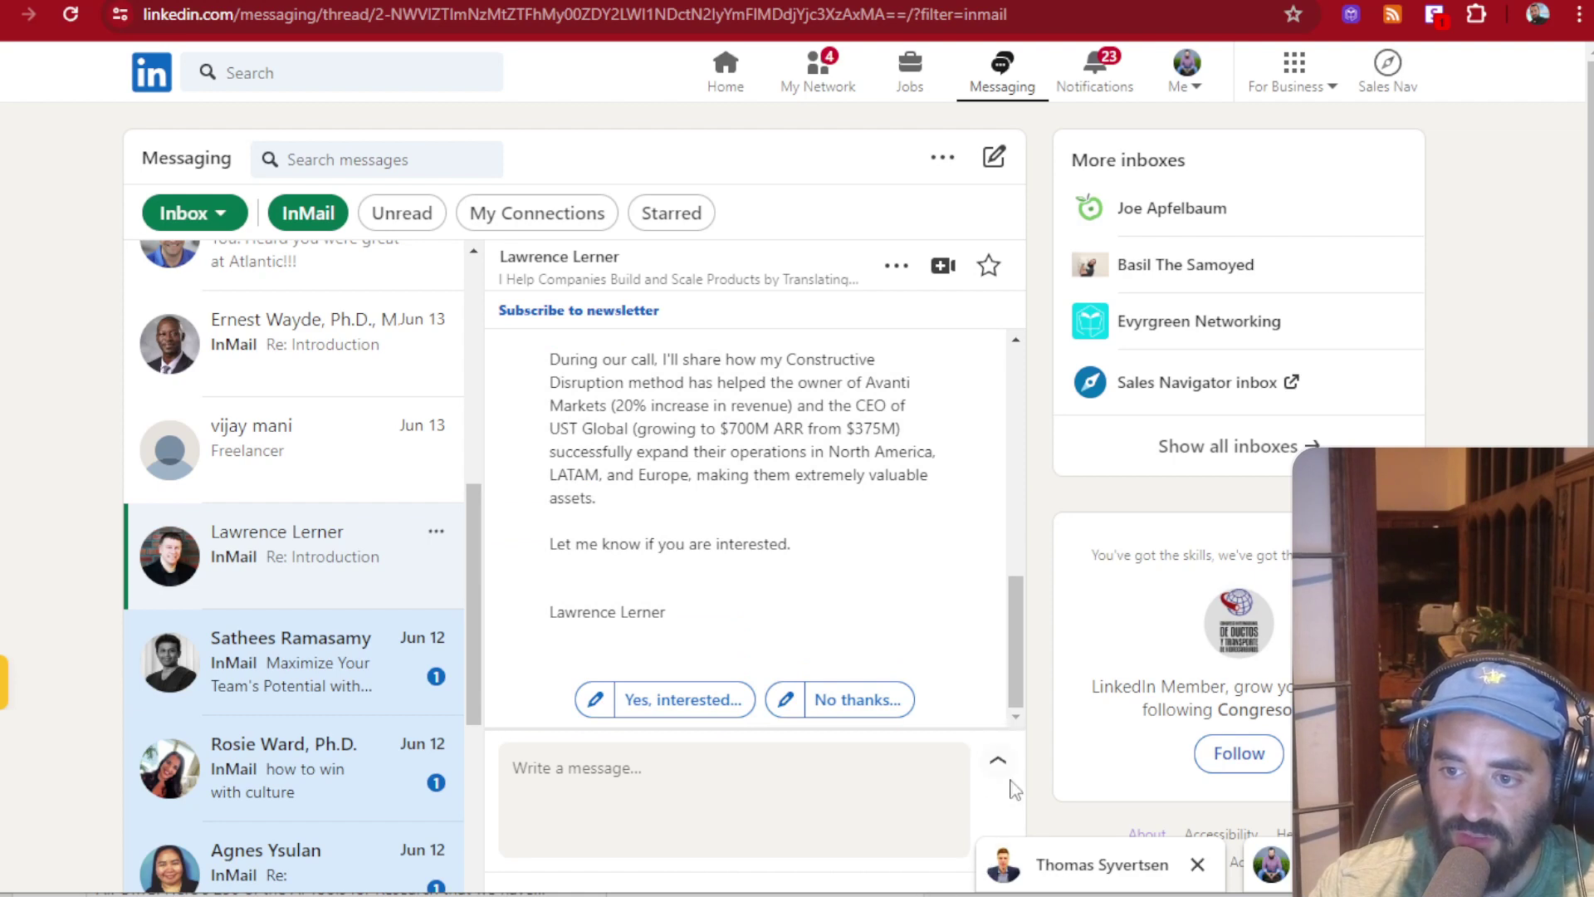
click(1197, 864)
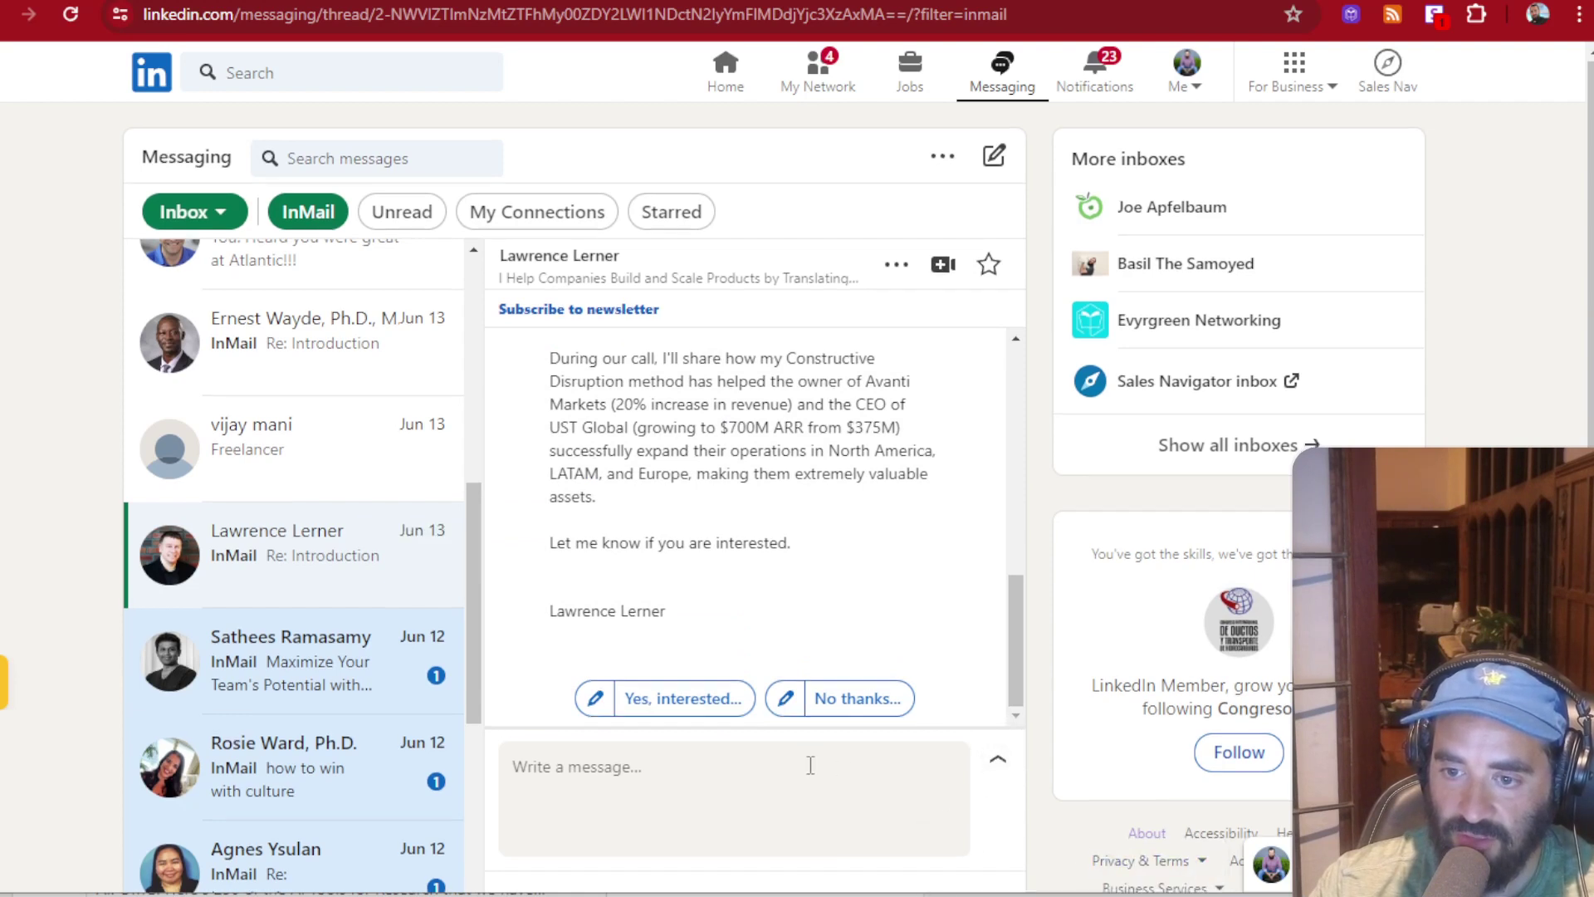
scroll(809, 789, down, 1)
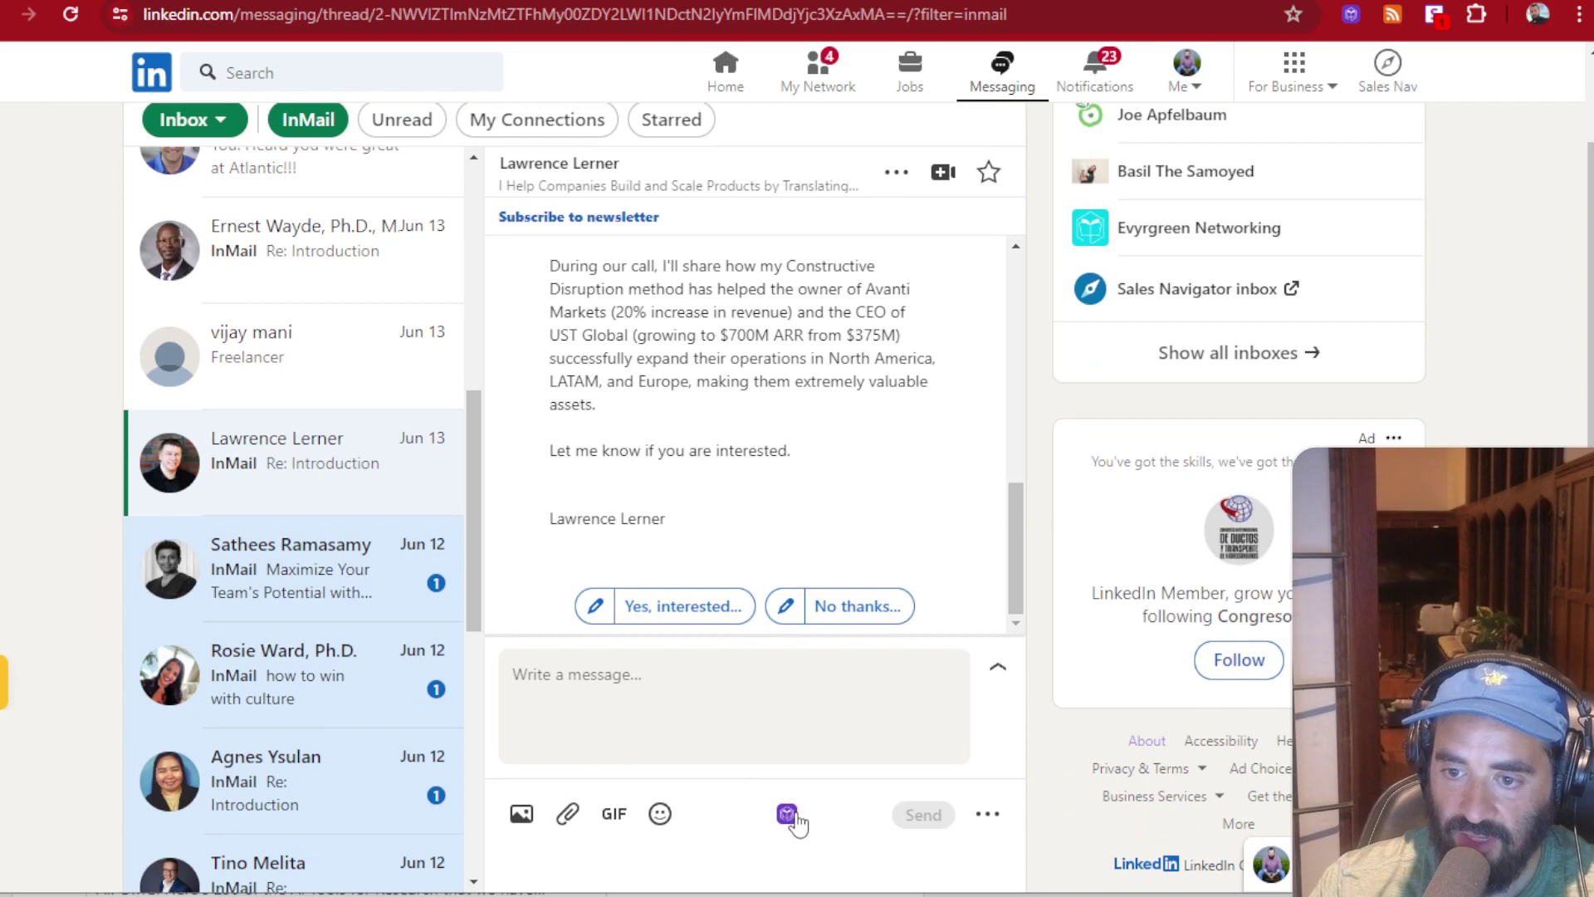
Have evyAI draft a friendly 61-word reply from the PitchFire template, inviting a pitch.
click(788, 816)
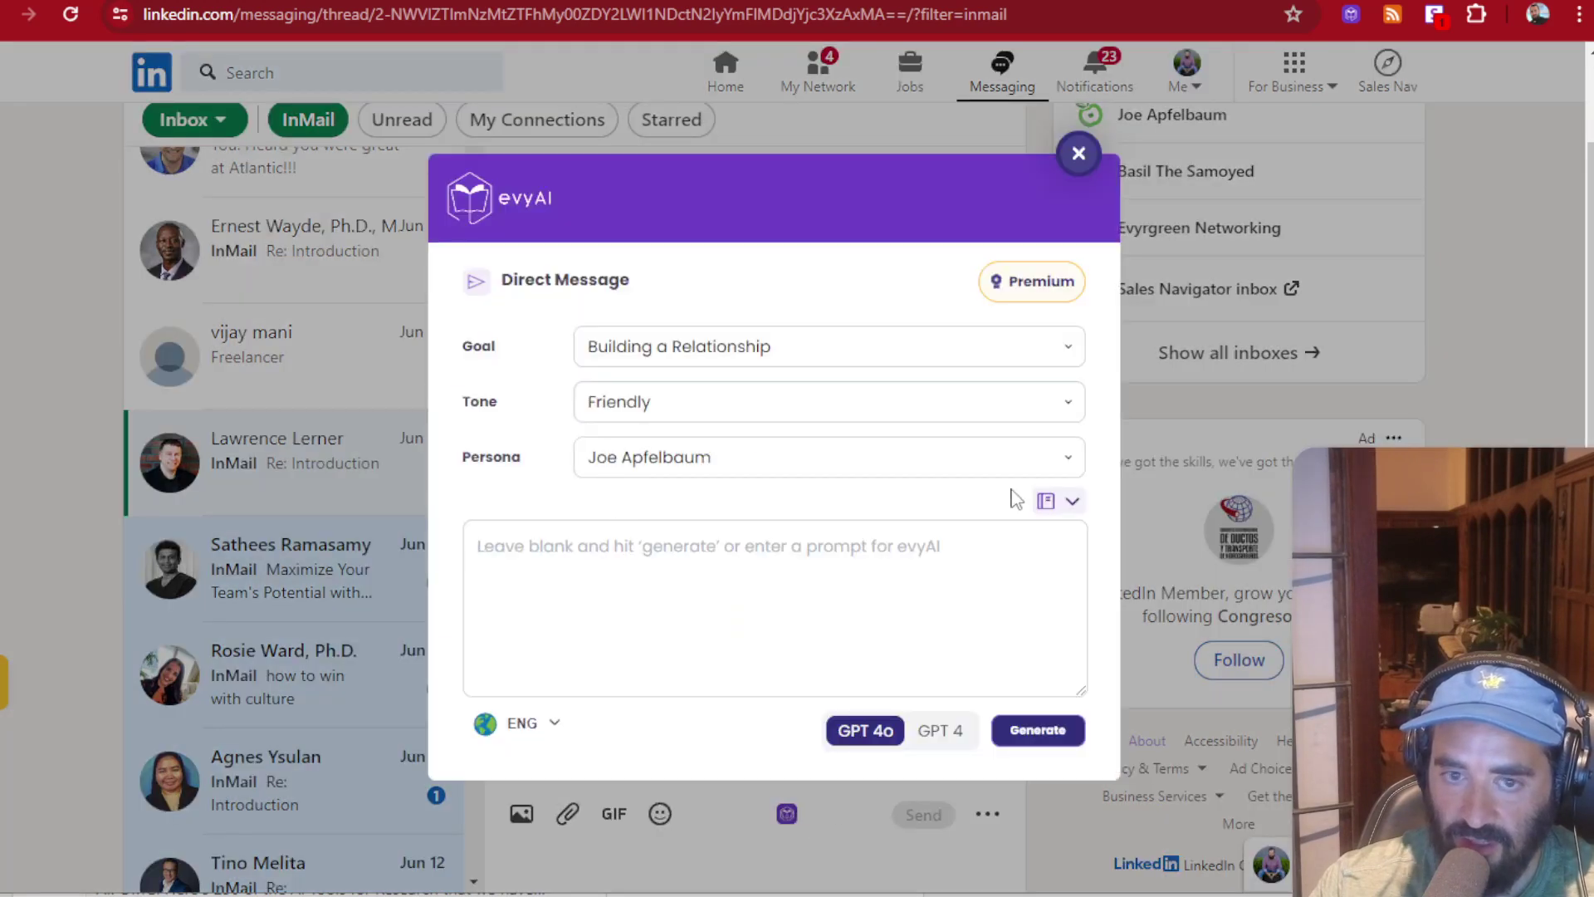
click(1049, 503)
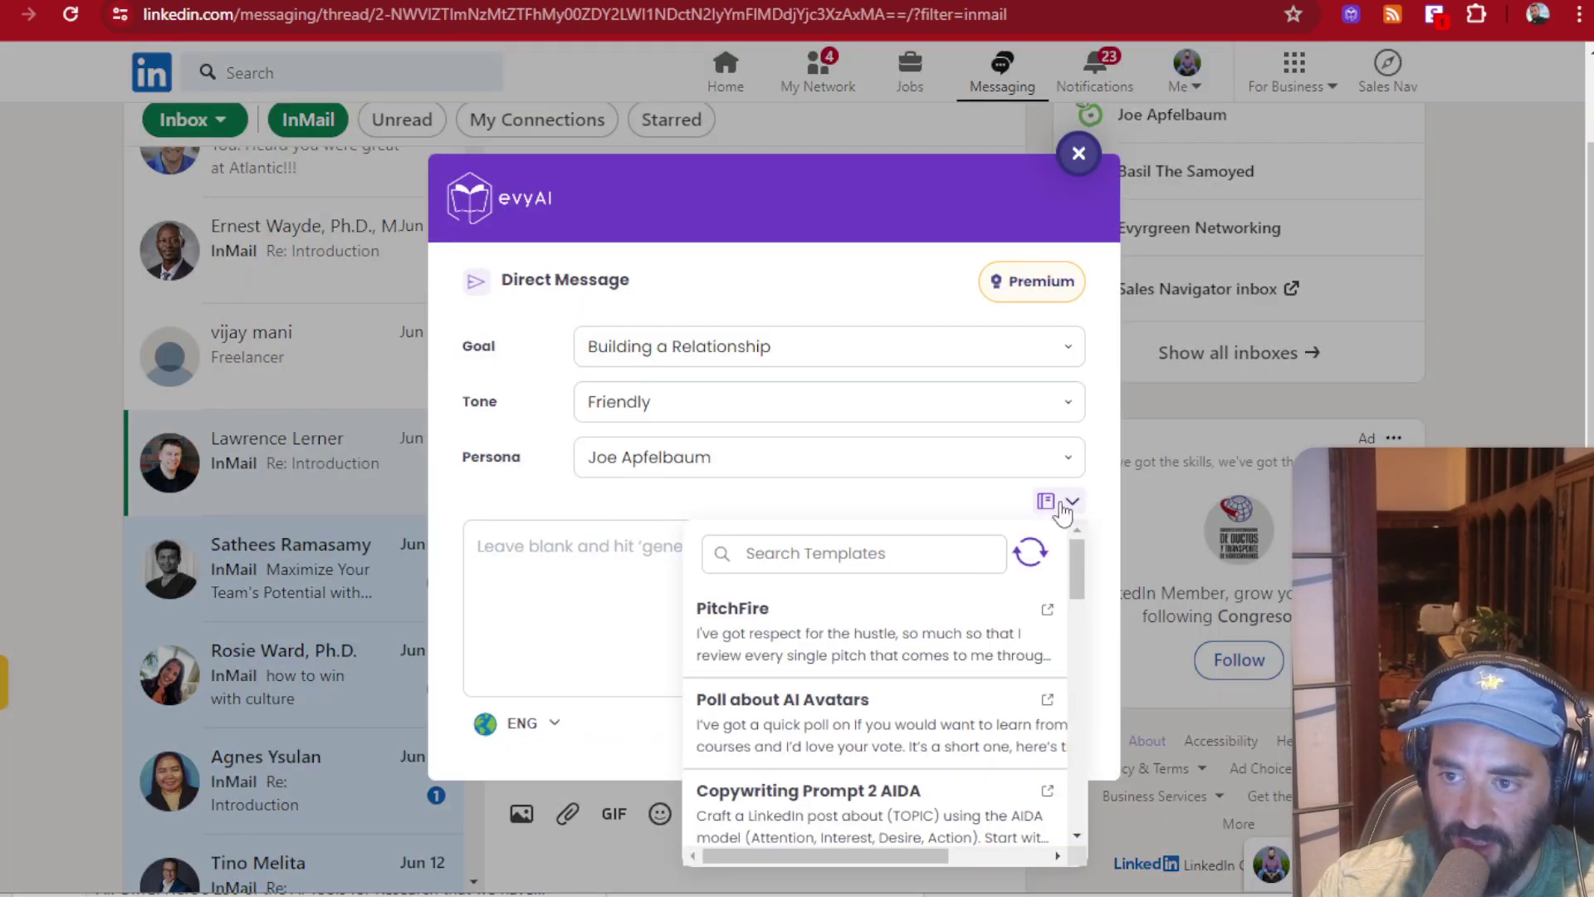
click(843, 629)
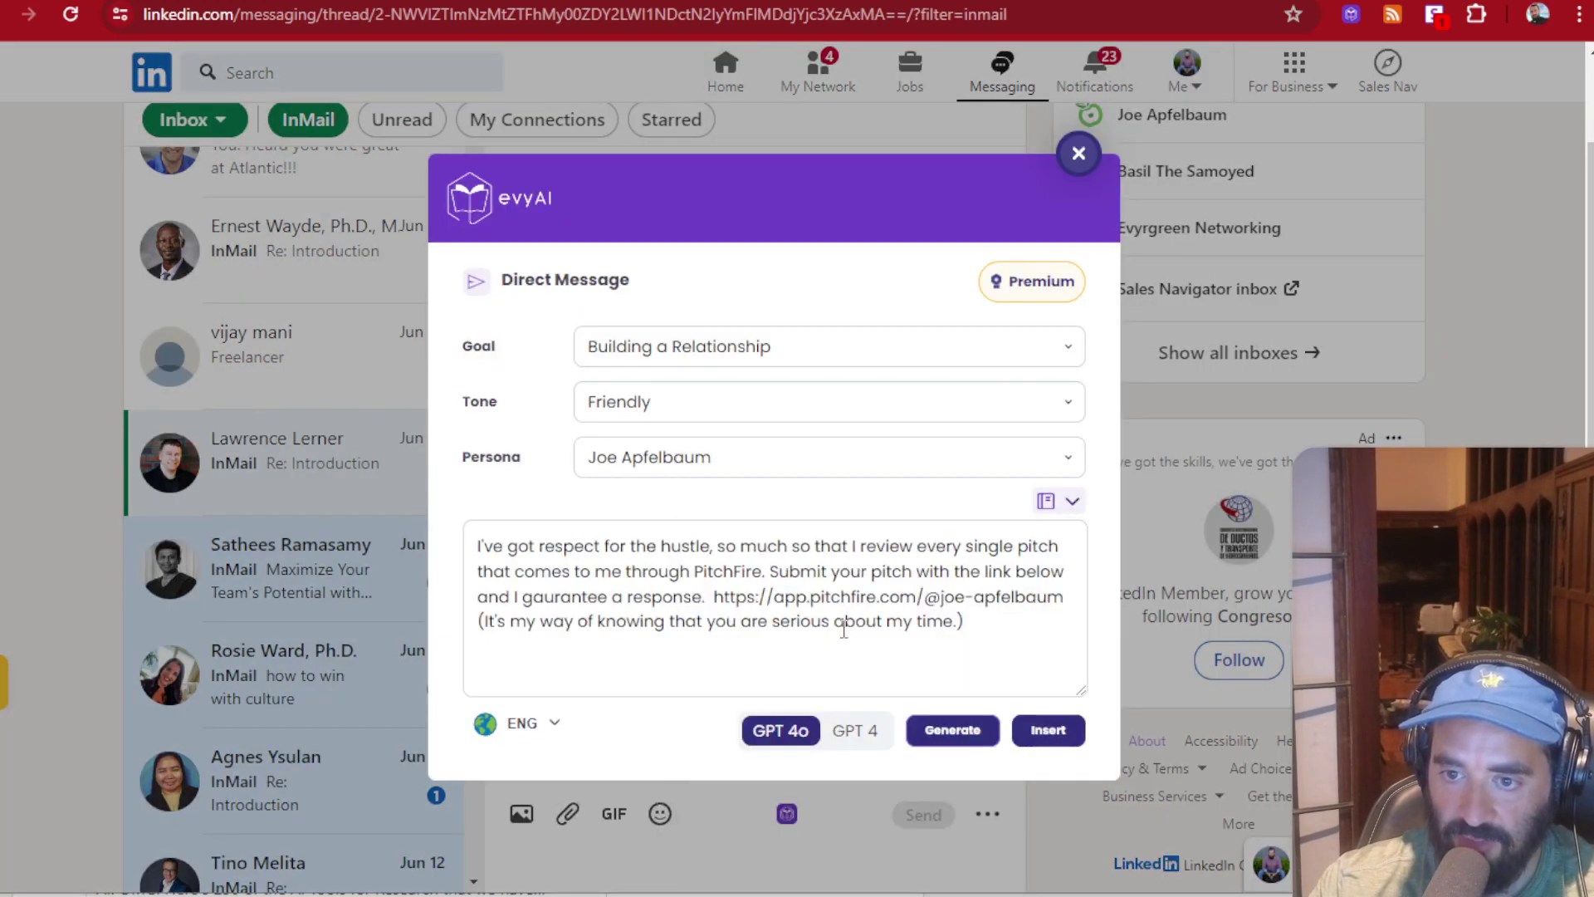
click(967, 735)
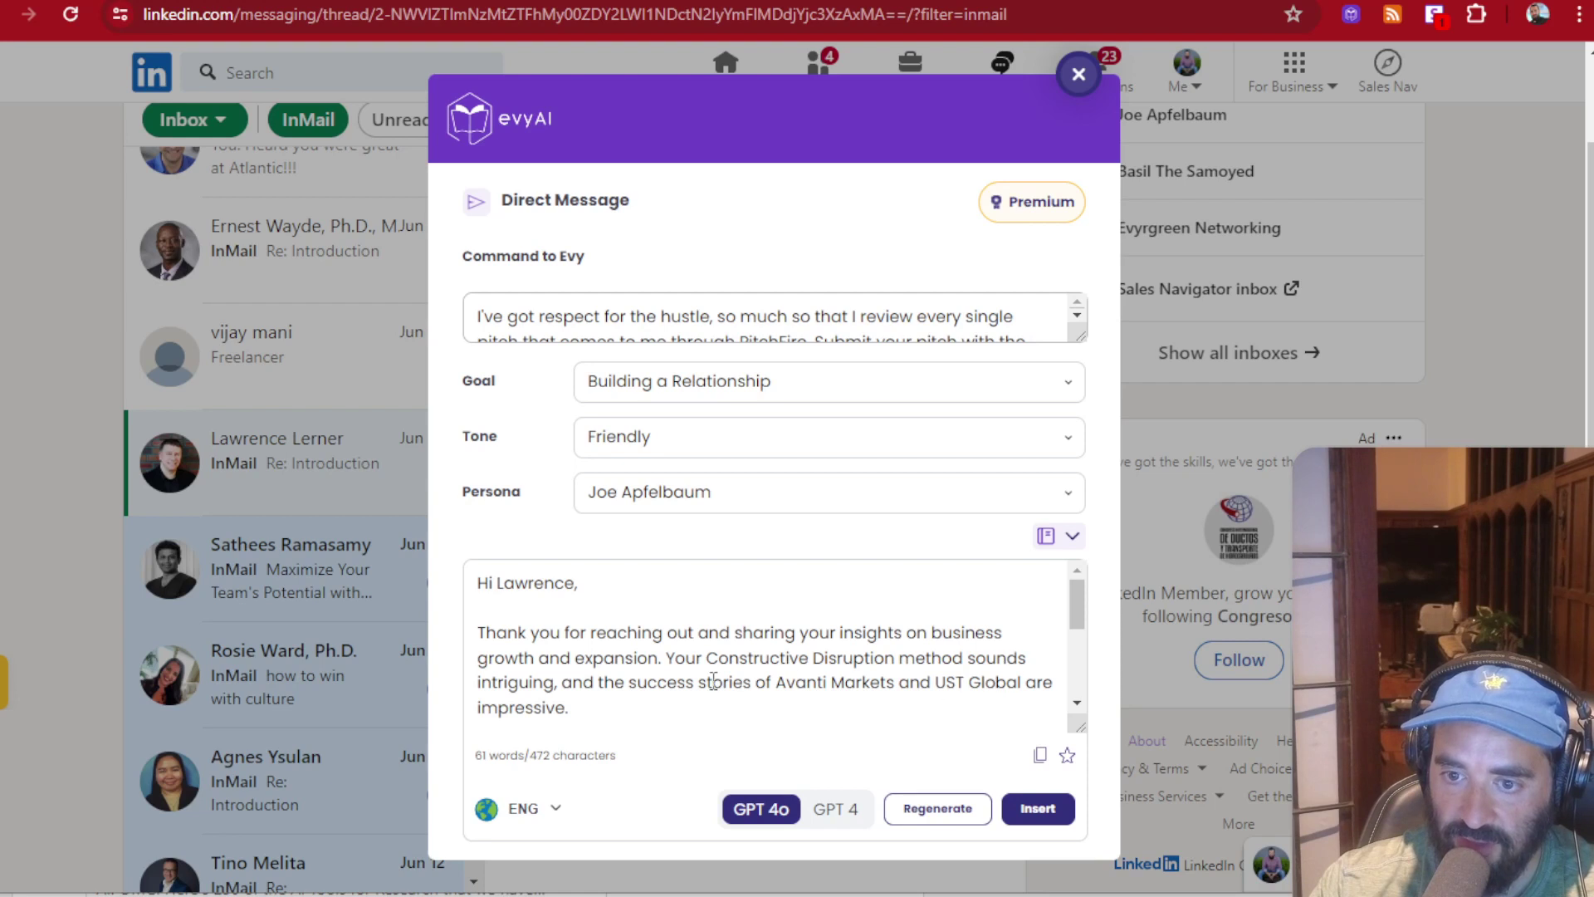
scroll(707, 689, down, 1)
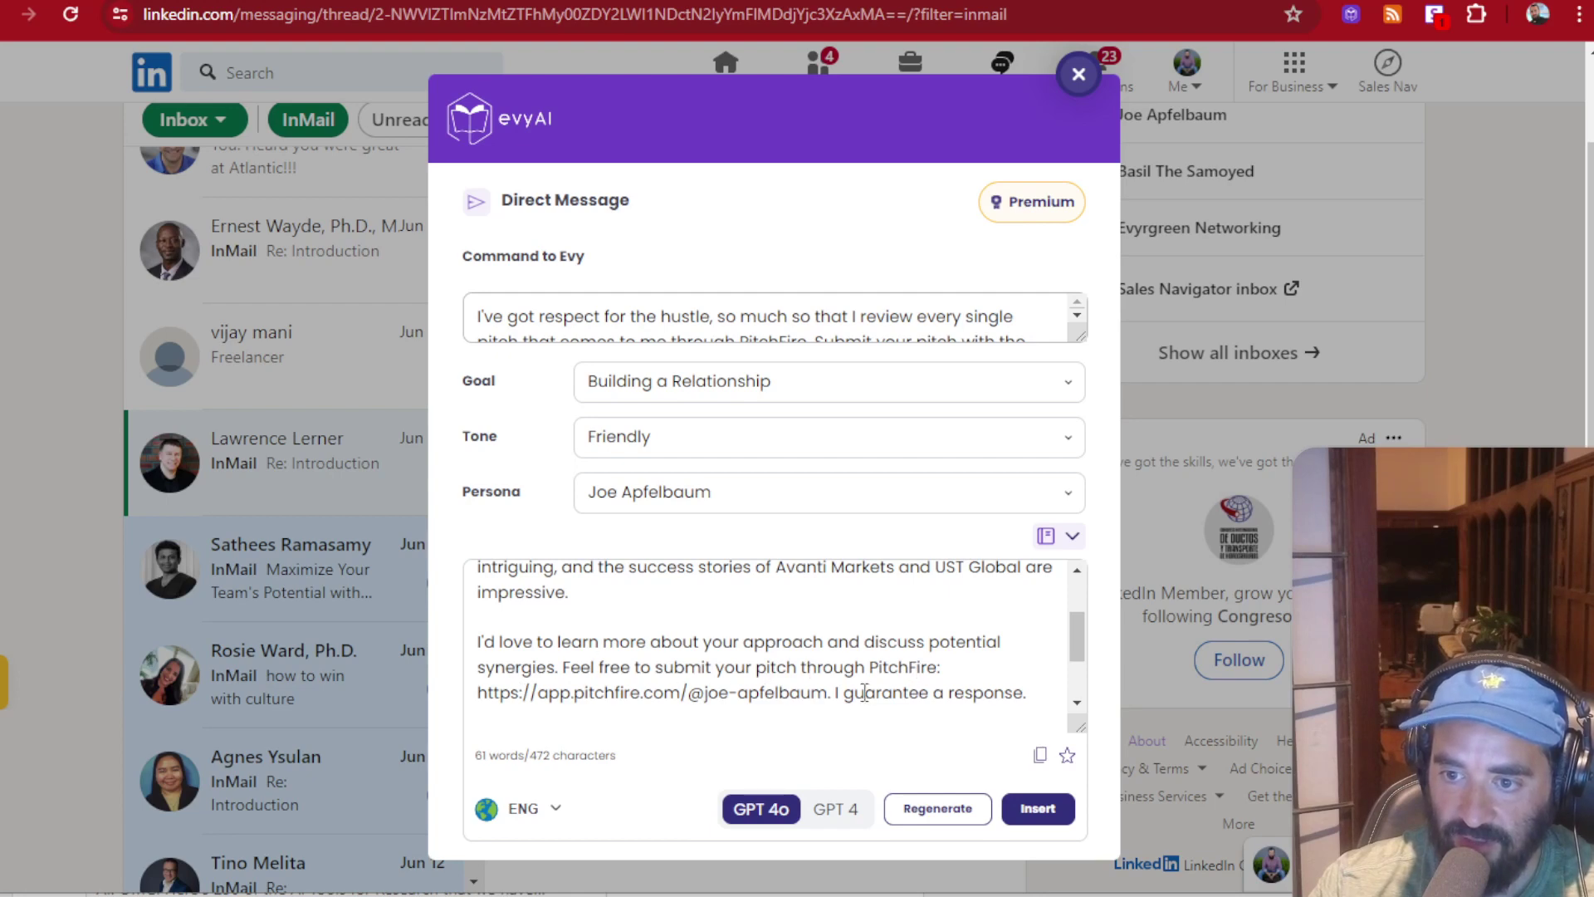
Insert the generated PitchFire reply into the LinkedIn message box and review it.
click(1038, 808)
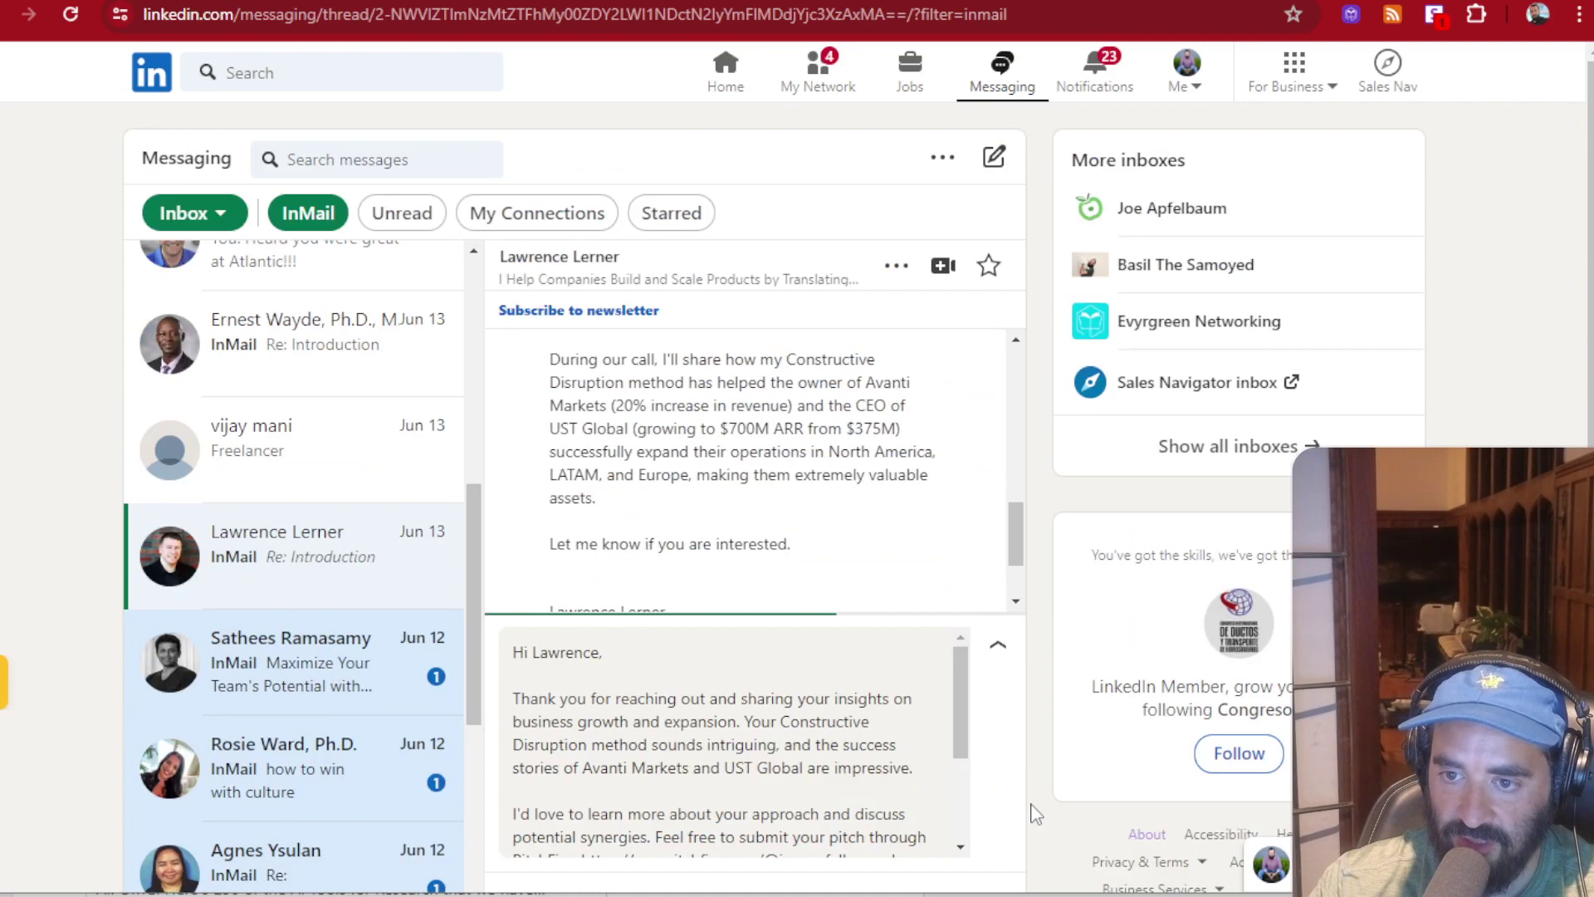
scroll(687, 728, down, 2)
scroll(635, 714, up, 2)
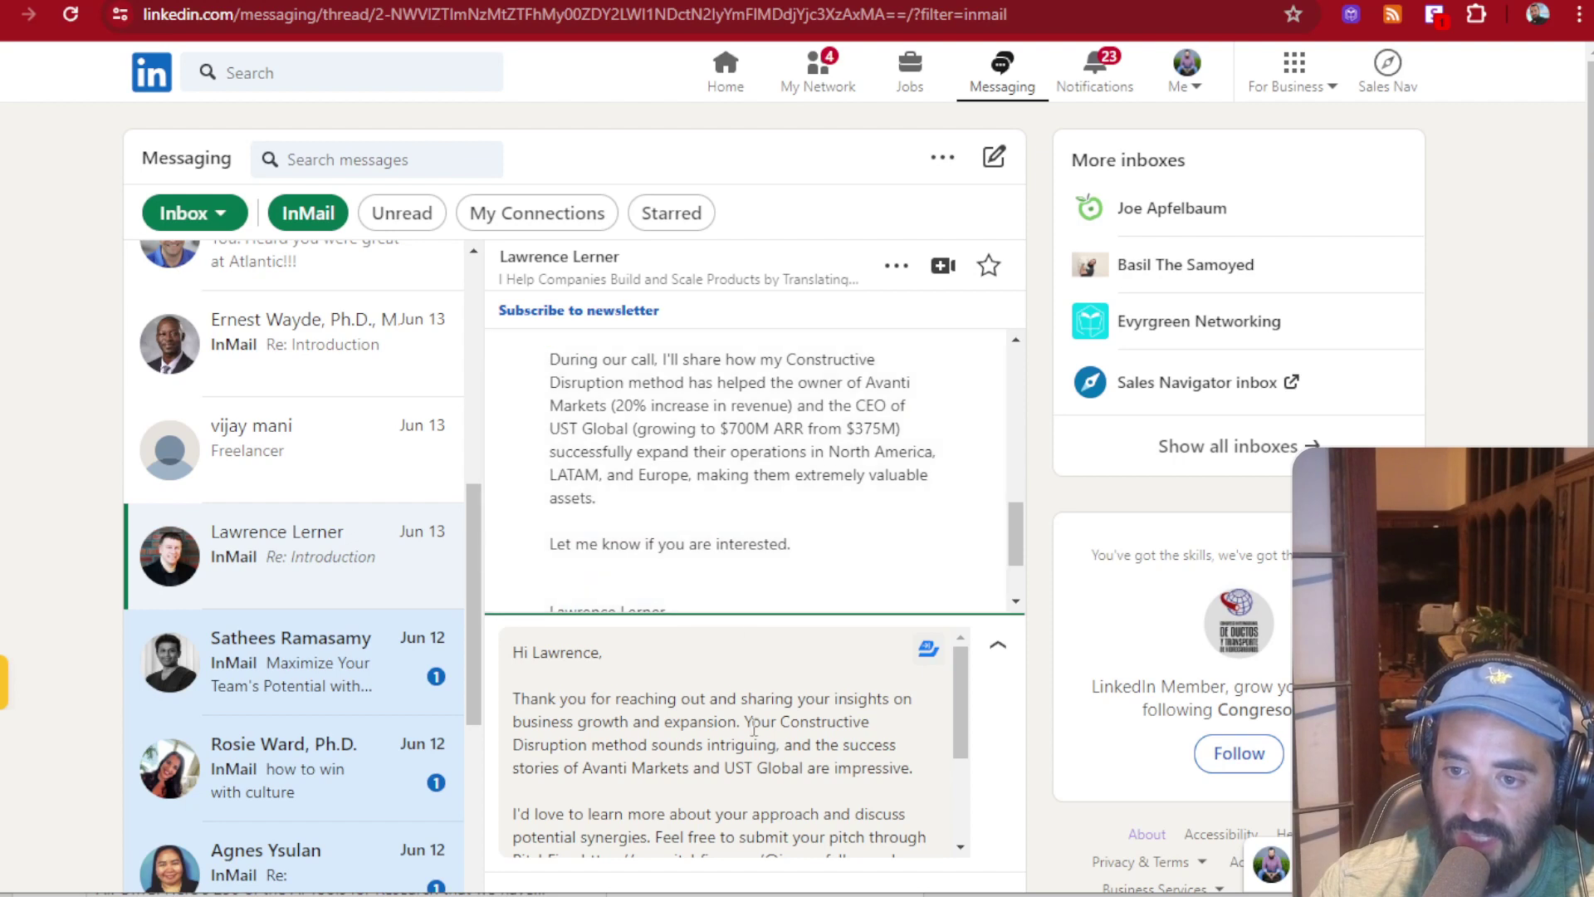
scroll(749, 731, down, 1)
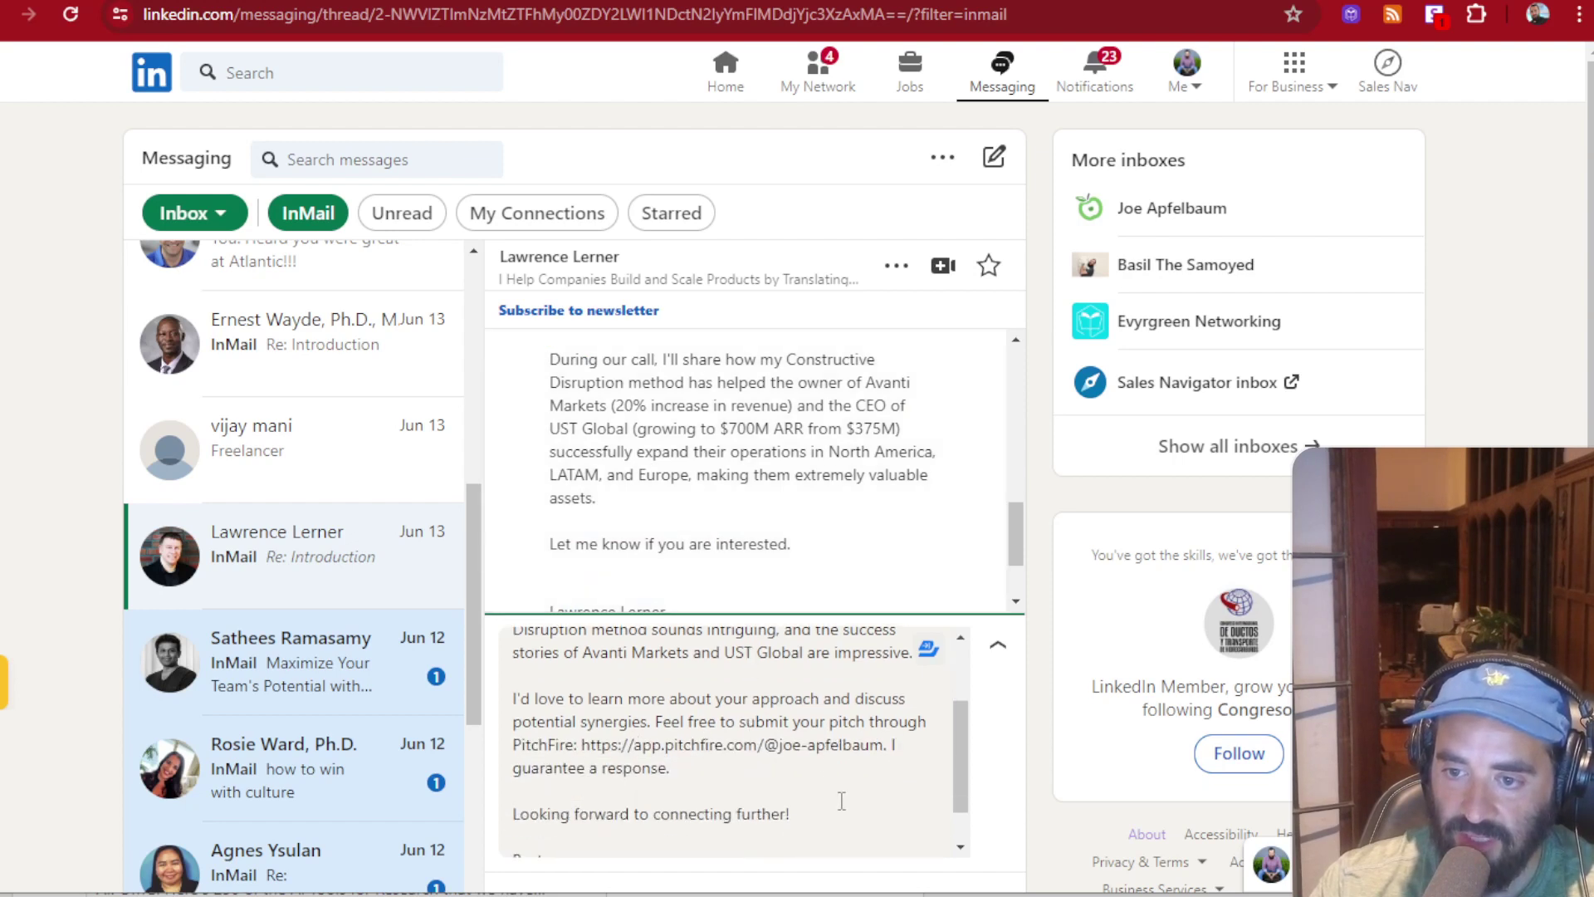
scroll(843, 800, down, 1)
scroll(1020, 761, down, 1)
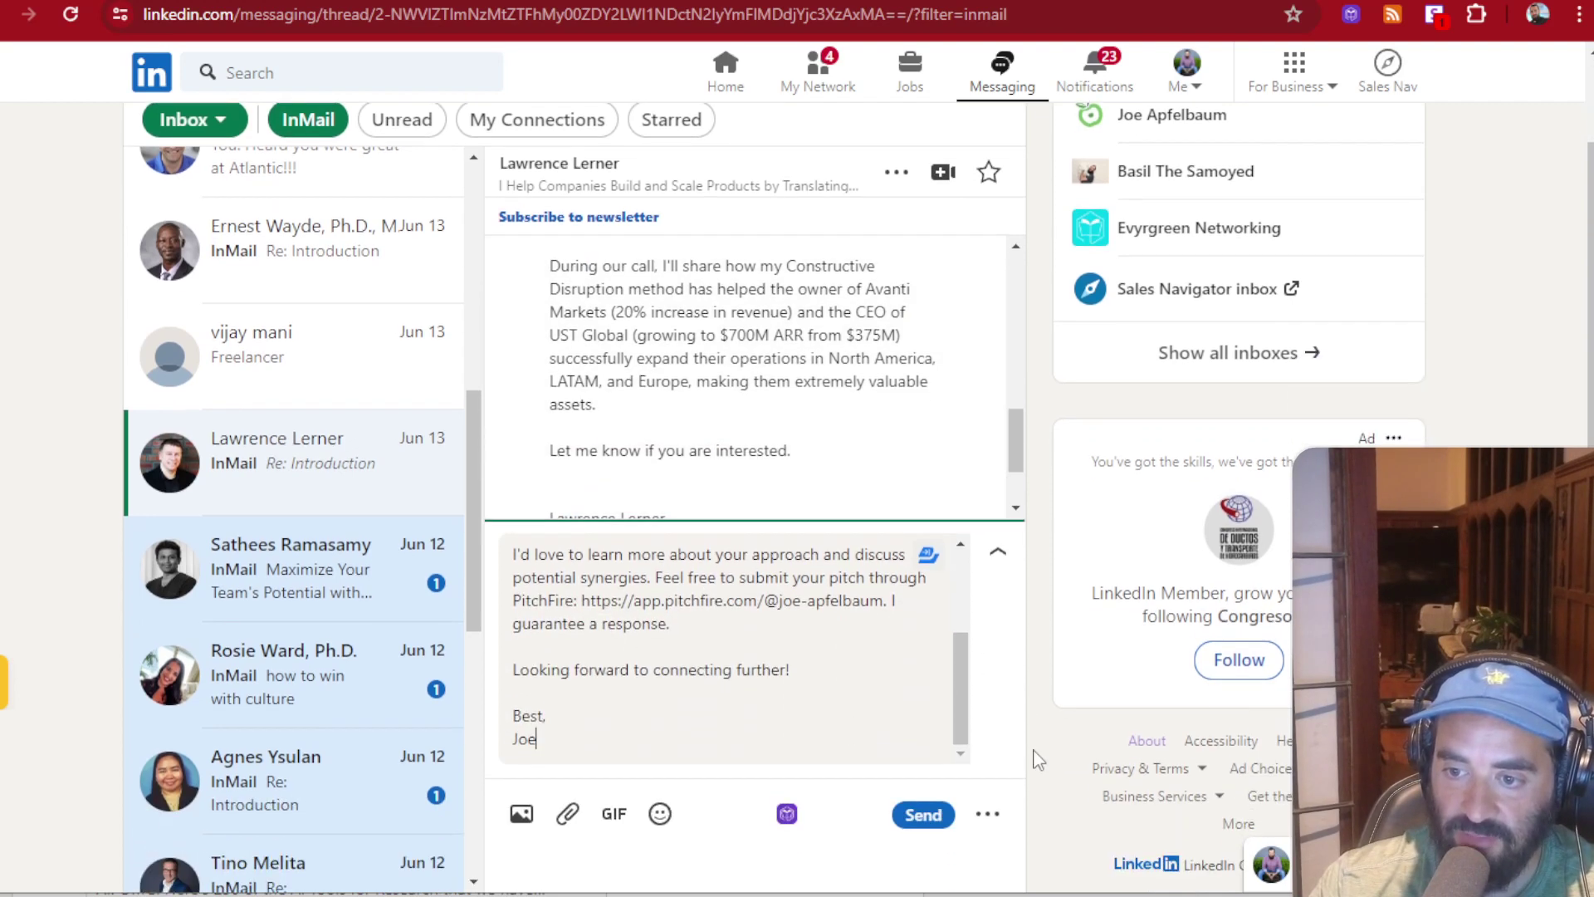
Send the PitchFire reply and scroll up to review the InMail thread.
click(923, 815)
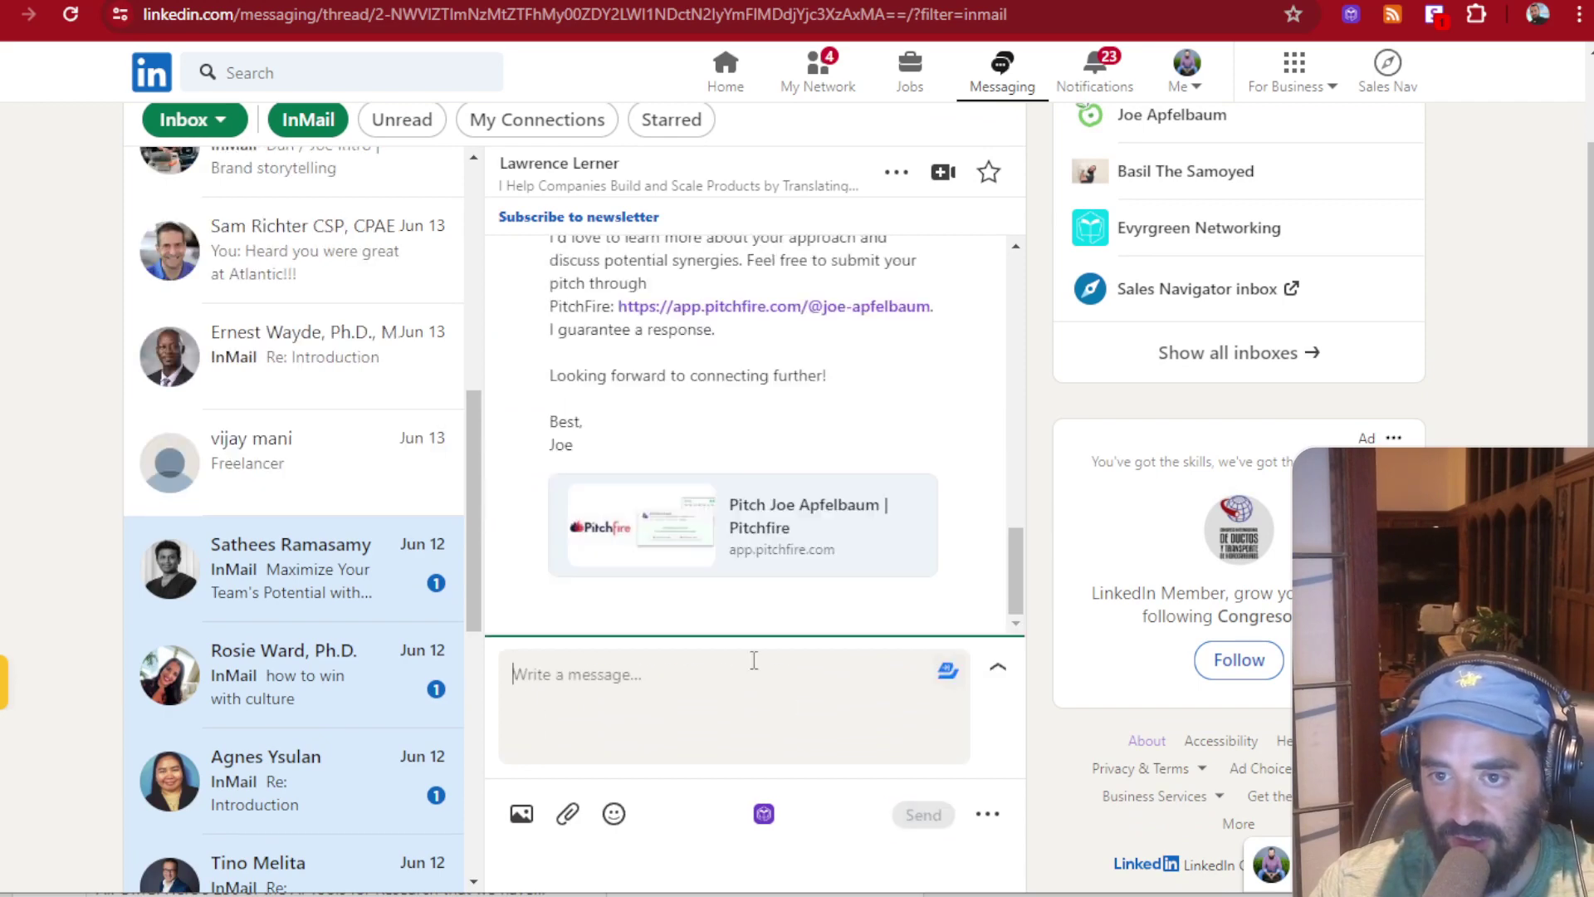
scroll(711, 491, up, 3)
scroll(680, 425, up, 5)
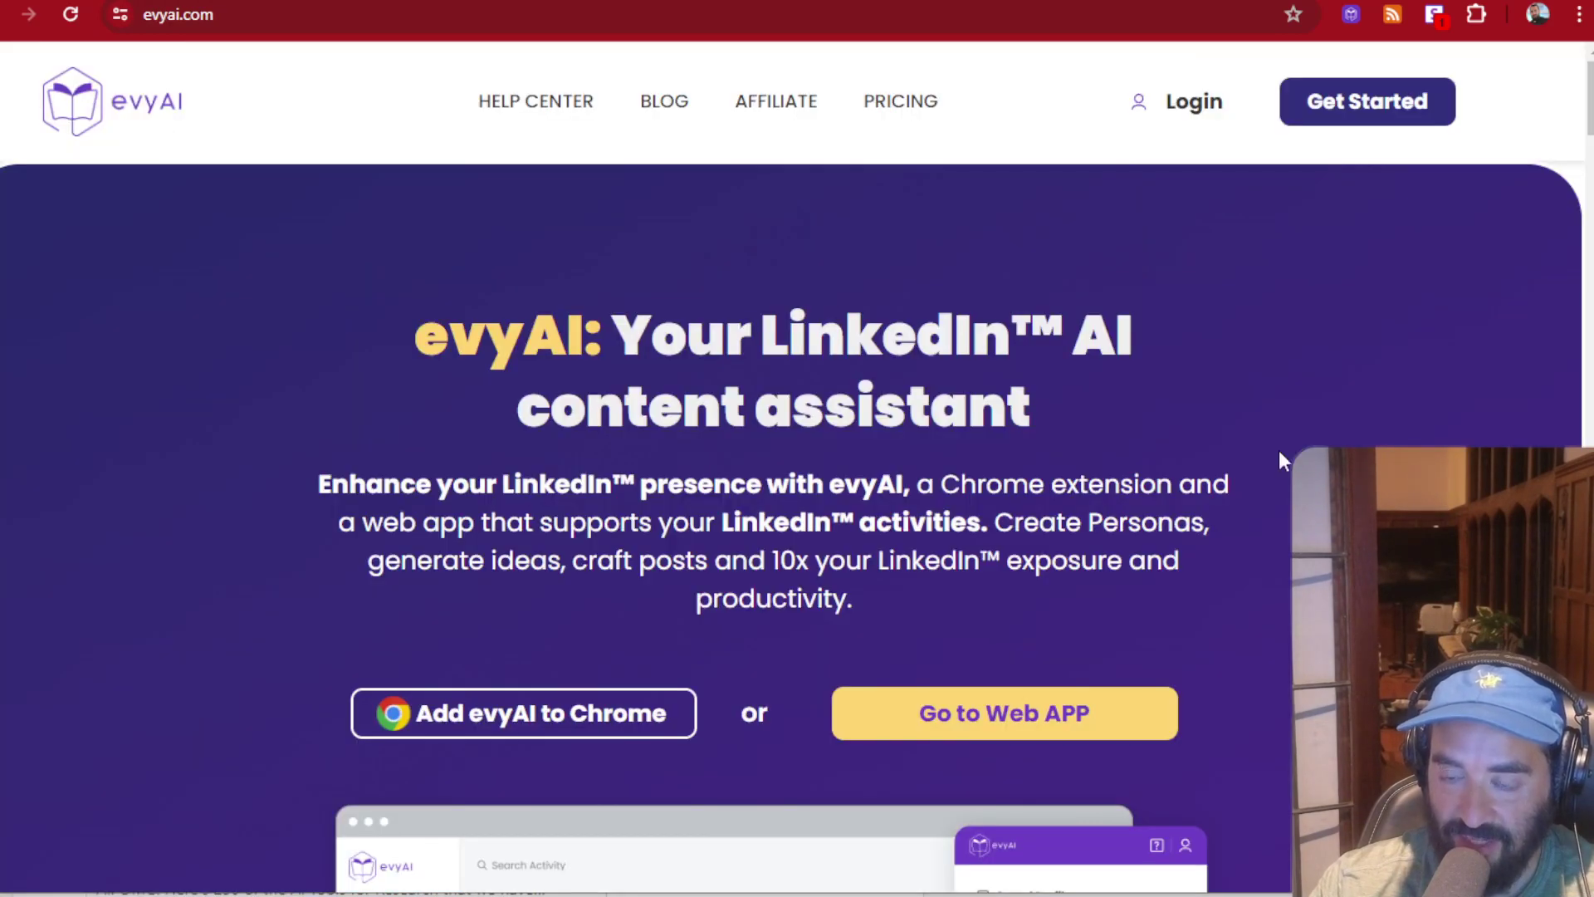
scroll(1280, 455, down, 4)
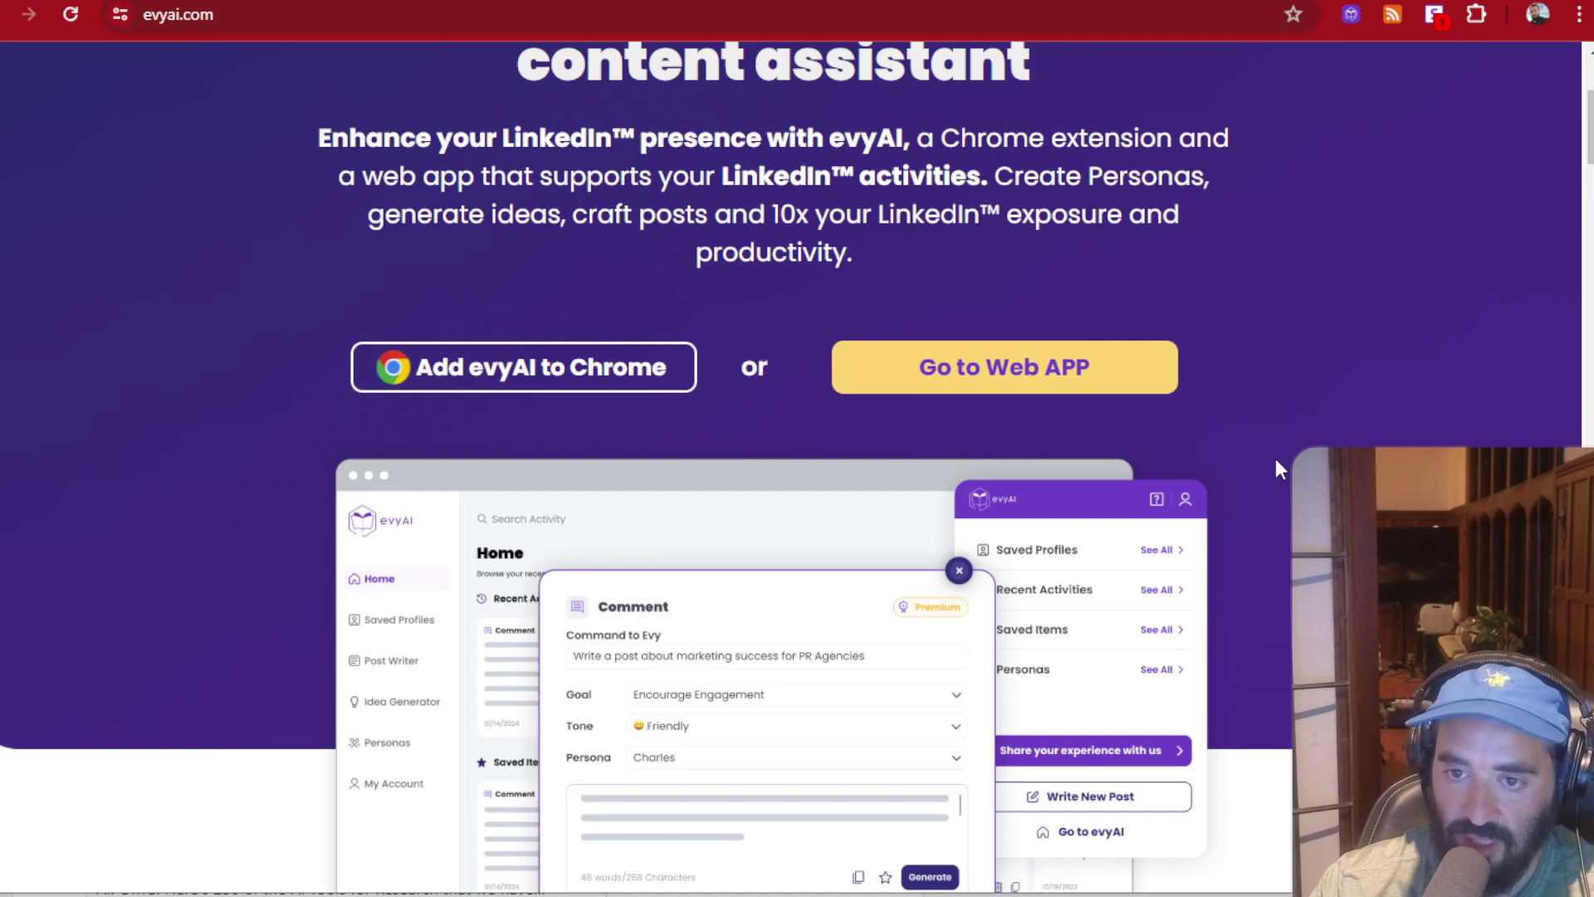
Scroll through the feature sections of the evyAI website.
scroll(1275, 458, down, 5)
scroll(1280, 469, down, 5)
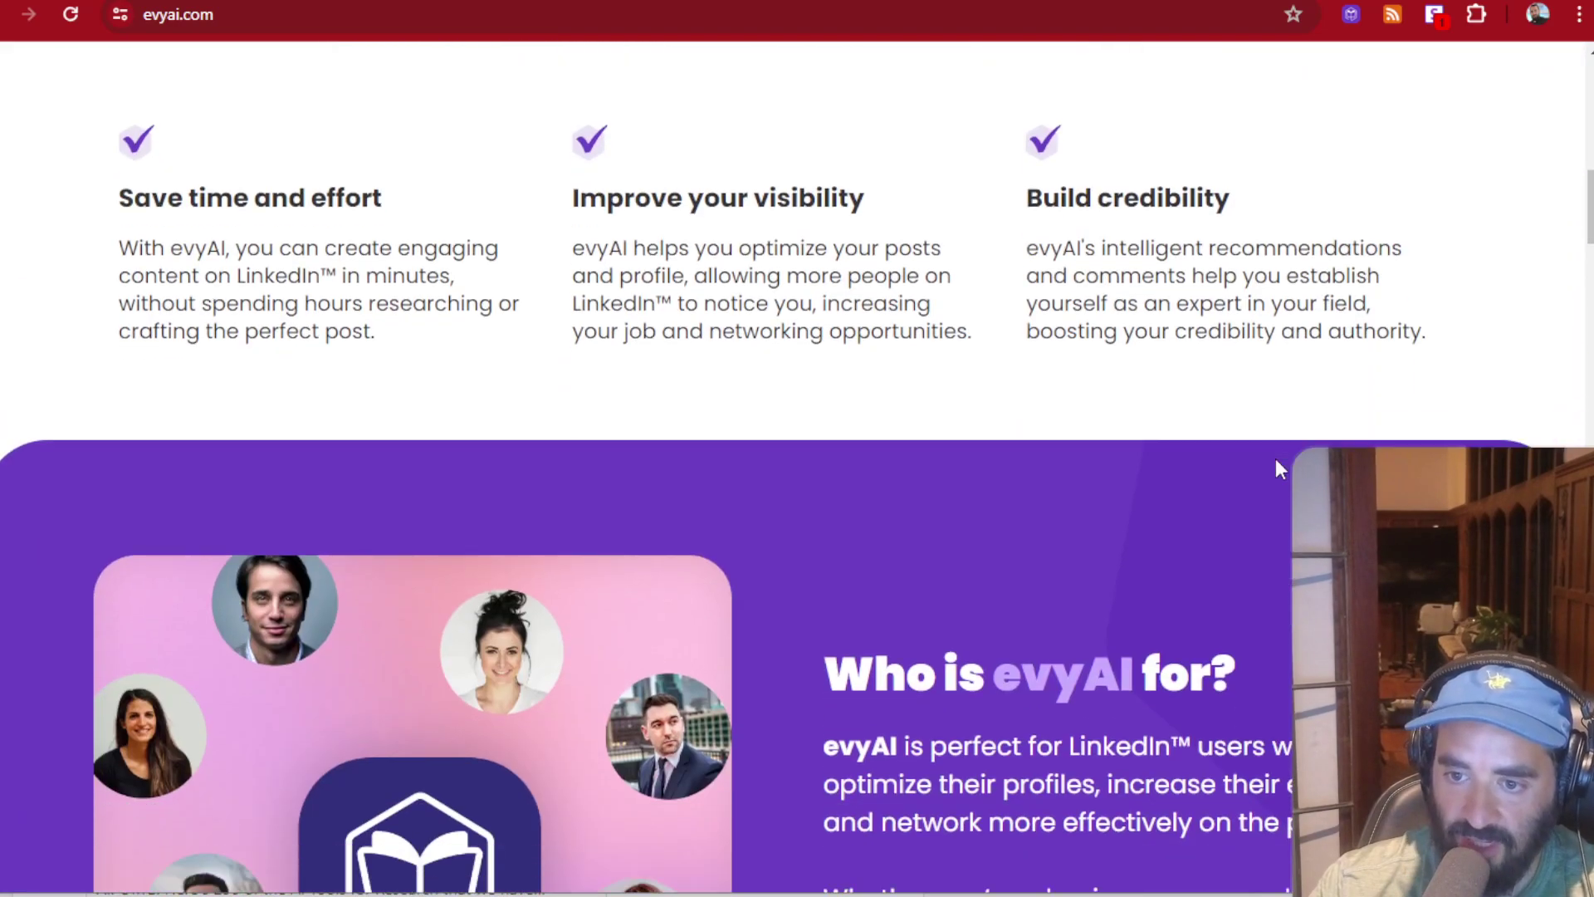
scroll(1277, 460, down, 7)
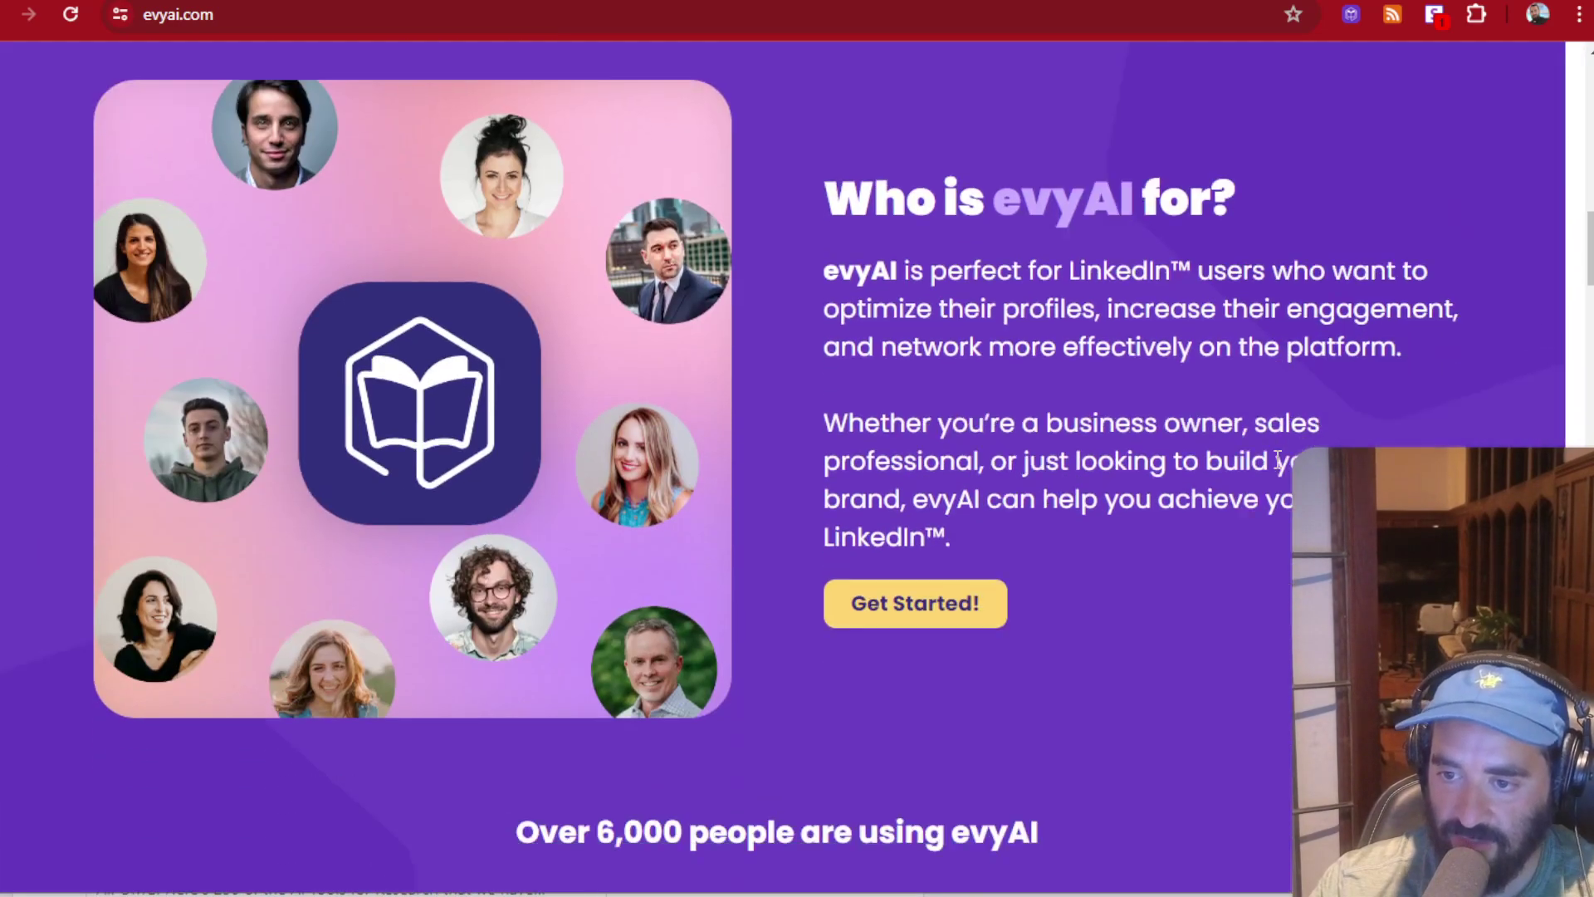
scroll(1278, 459, down, 12)
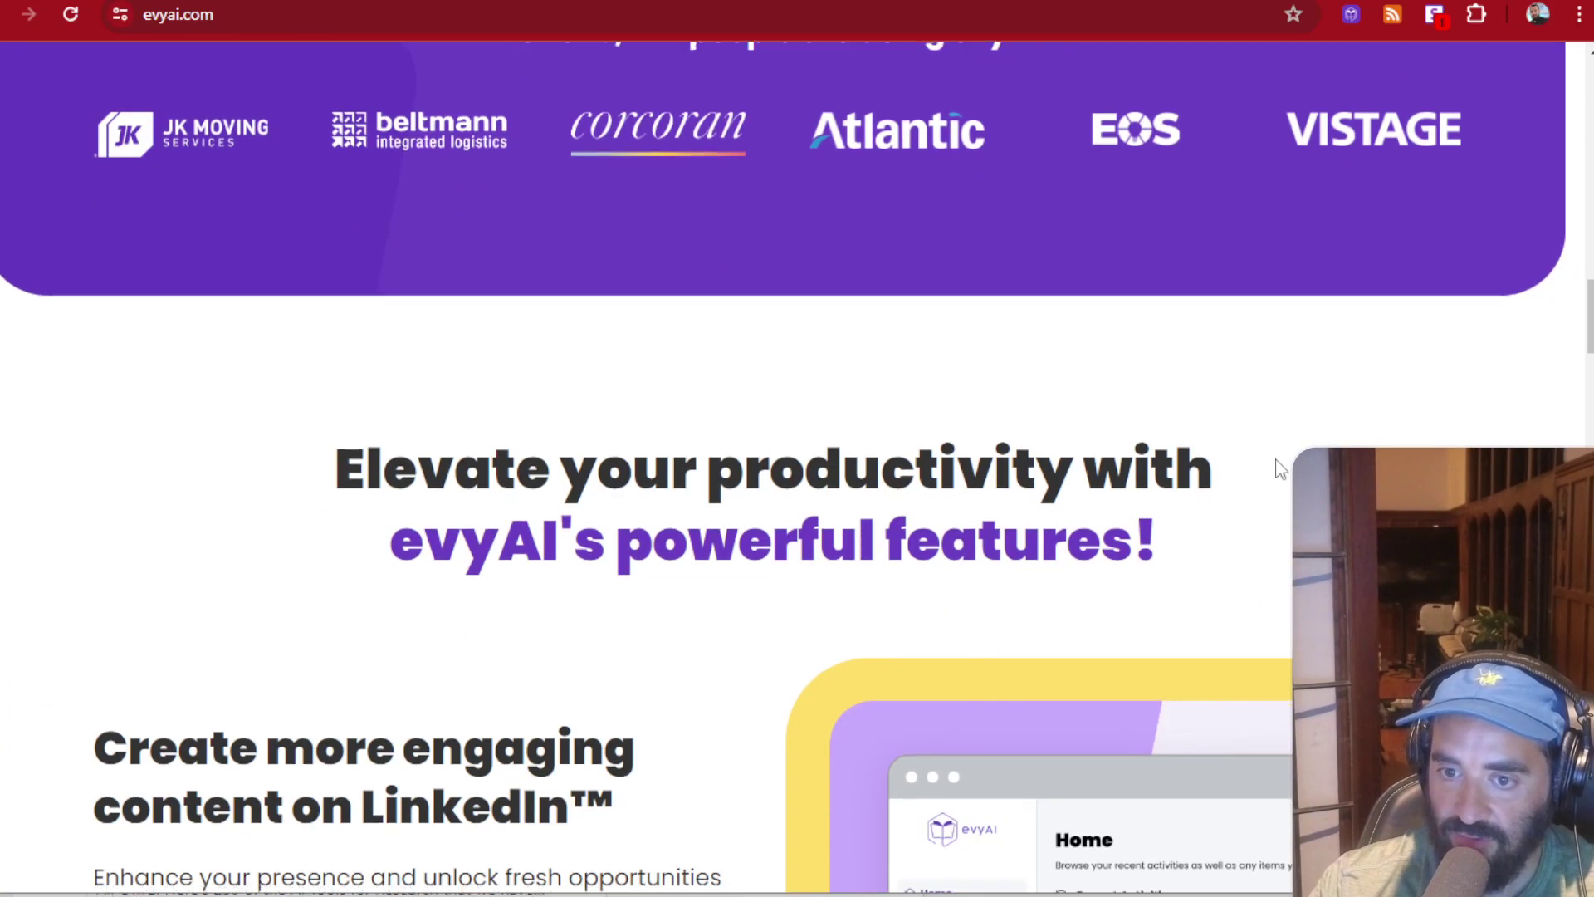
scroll(1279, 469, down, 8)
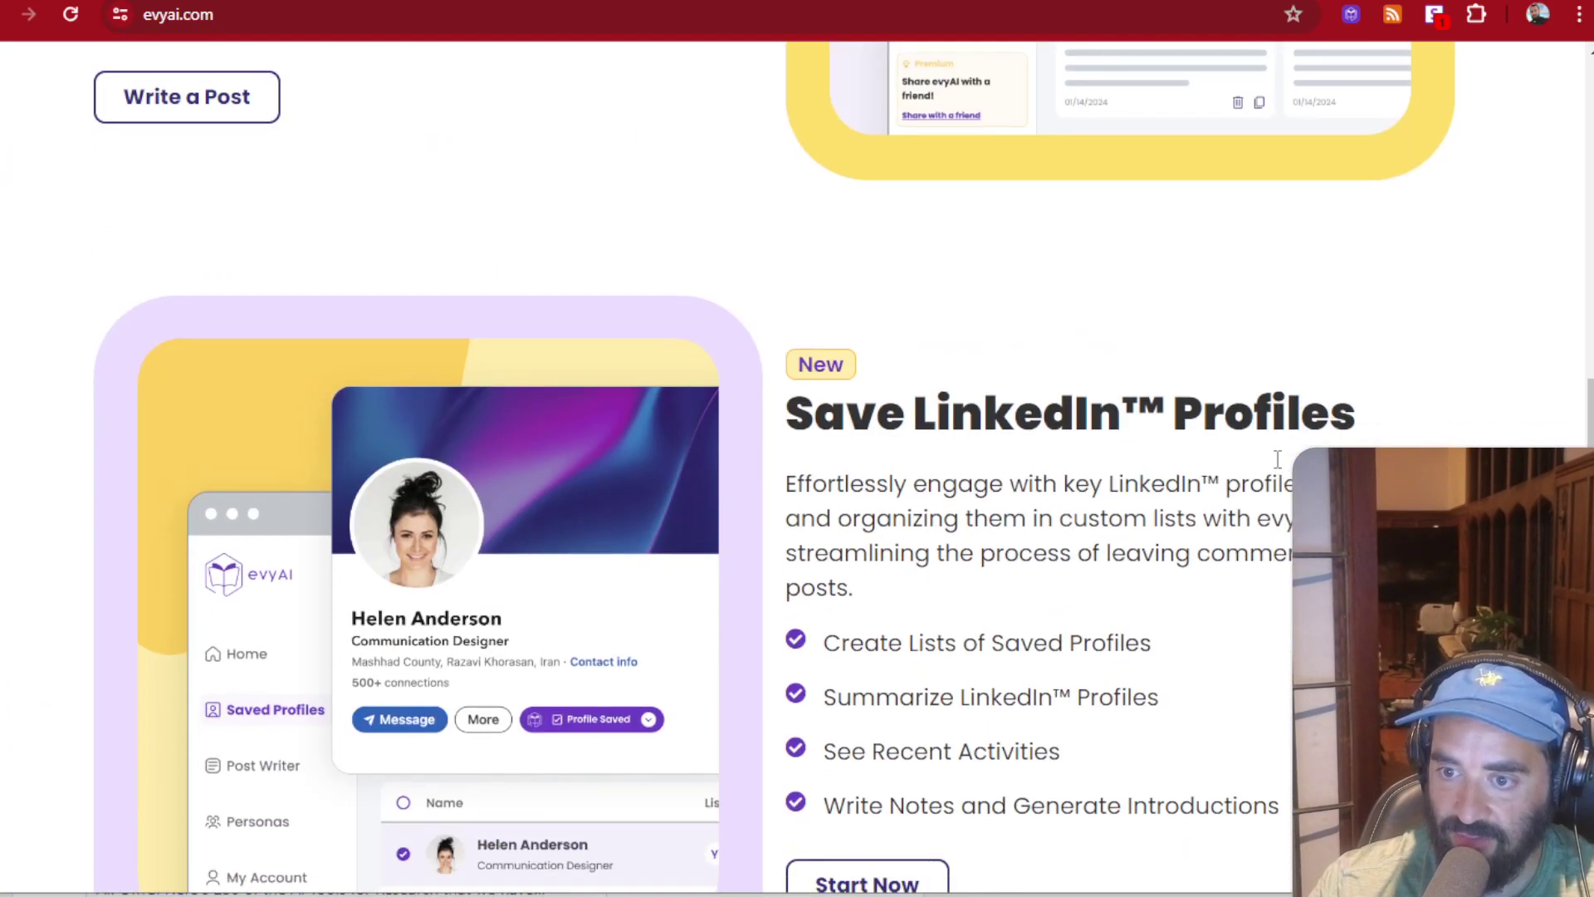
scroll(1279, 467, down, 3)
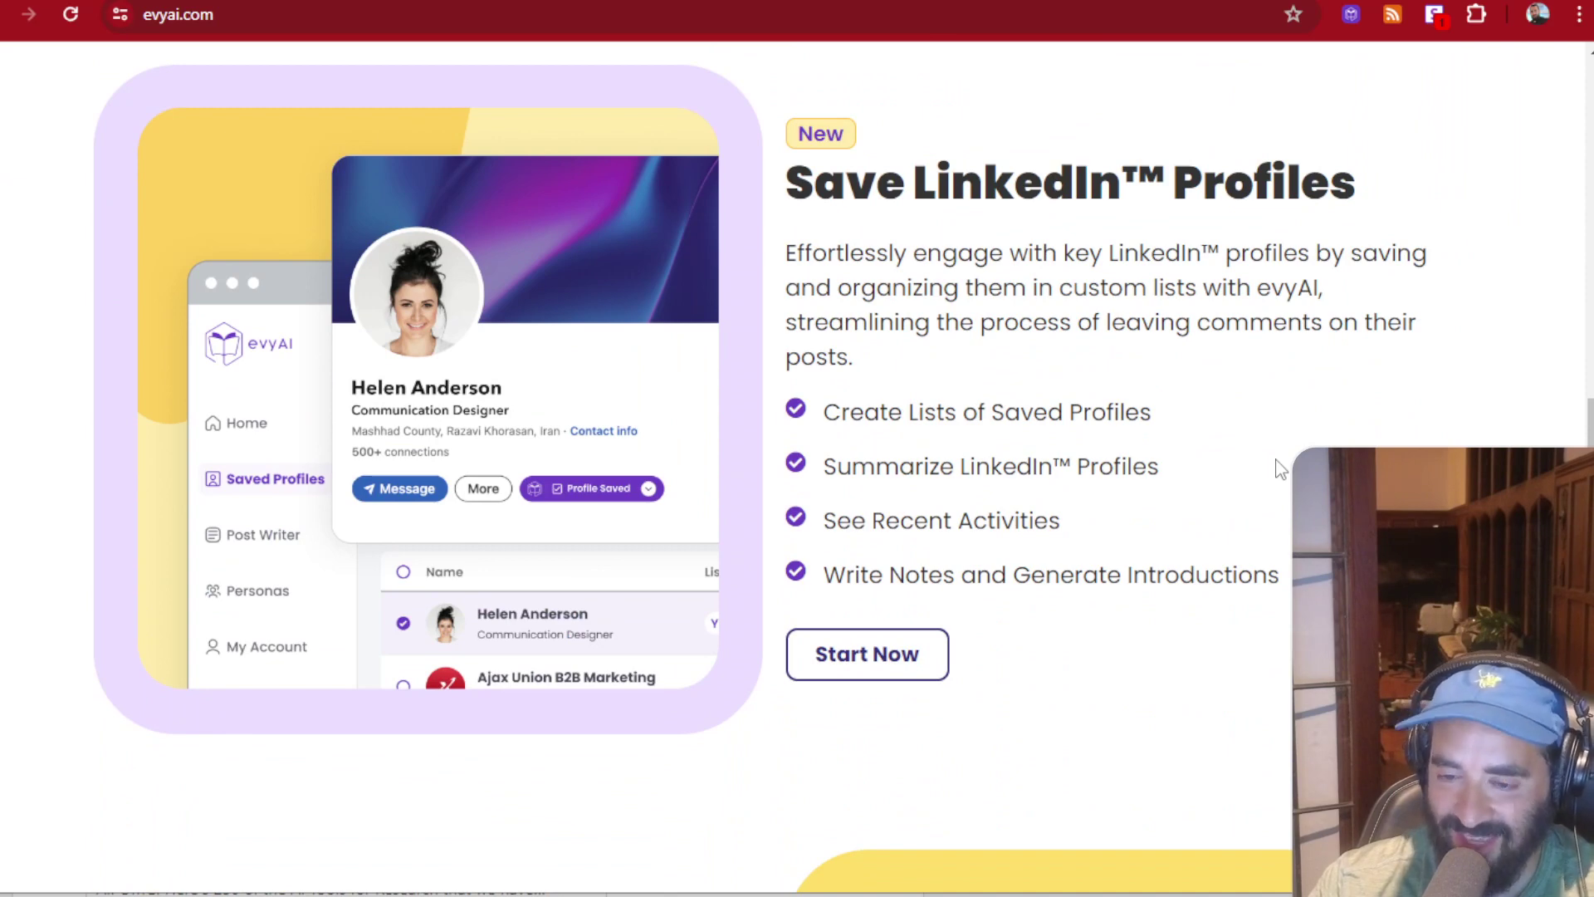
scroll(1280, 469, down, 6)
scroll(1280, 469, down, 4)
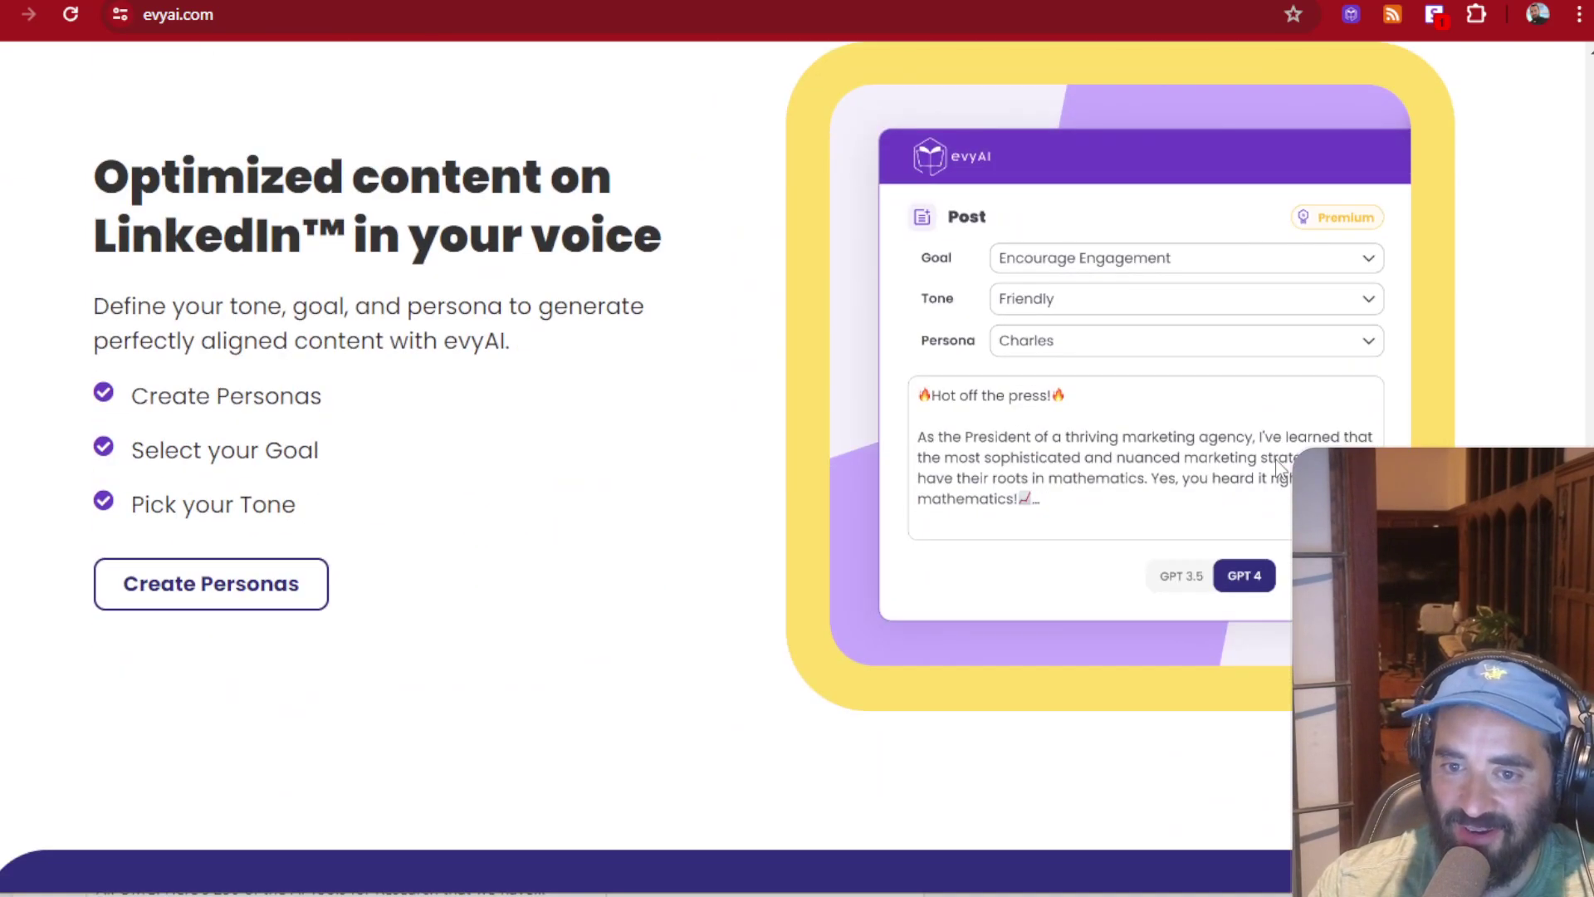
Back in LinkedIn, open the 'Maximize Your Team's Potential with Amly' InMail and read it.
click(1166, 7)
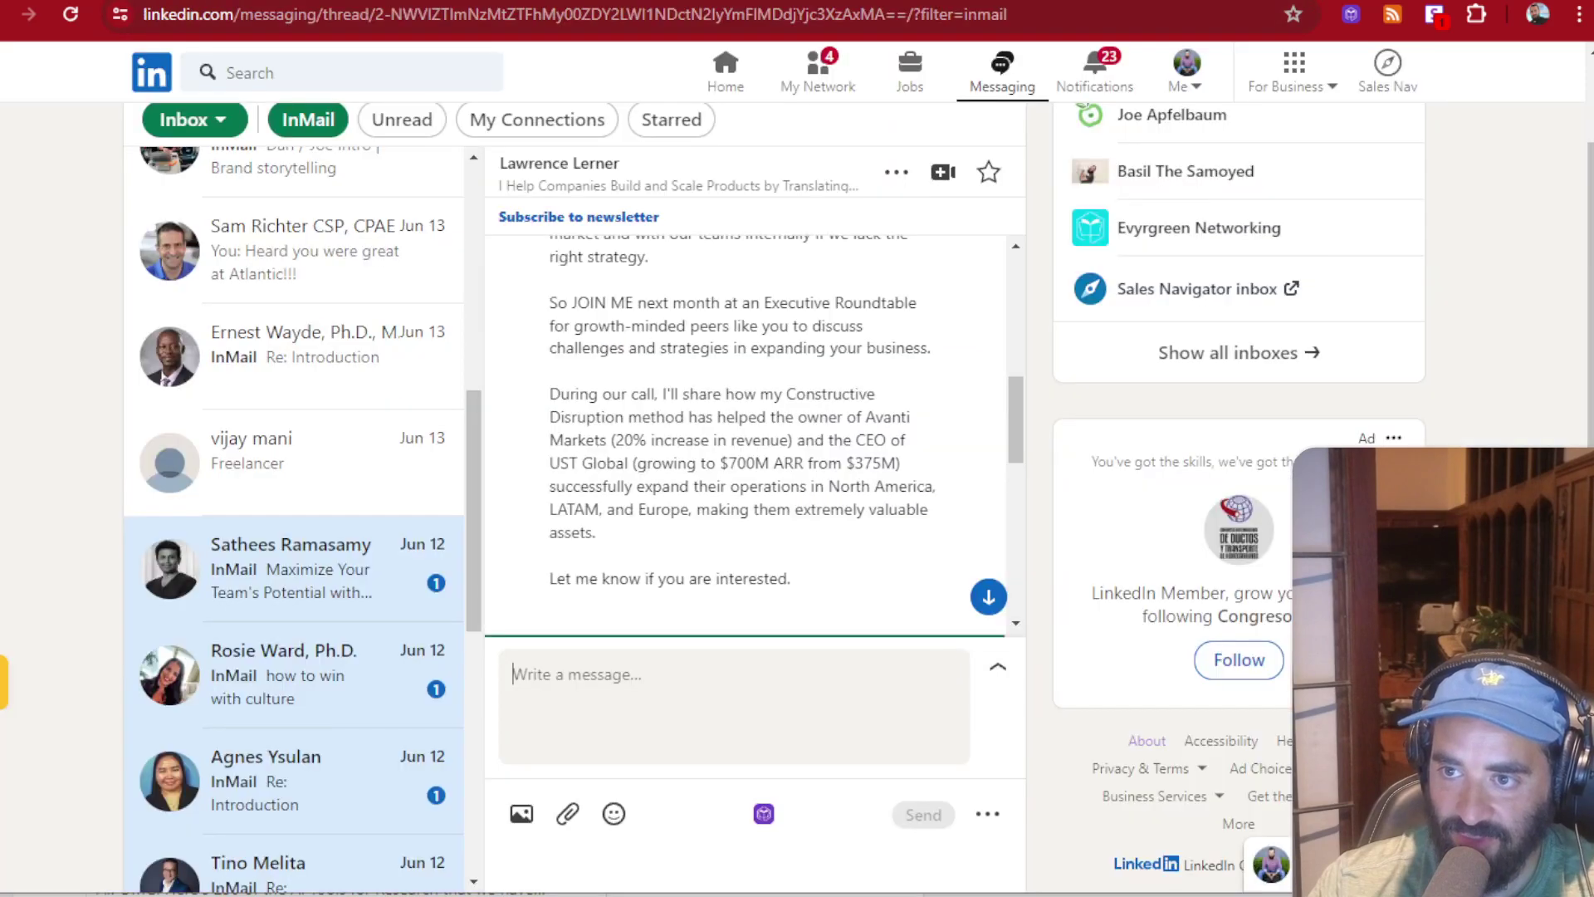
click(454, 585)
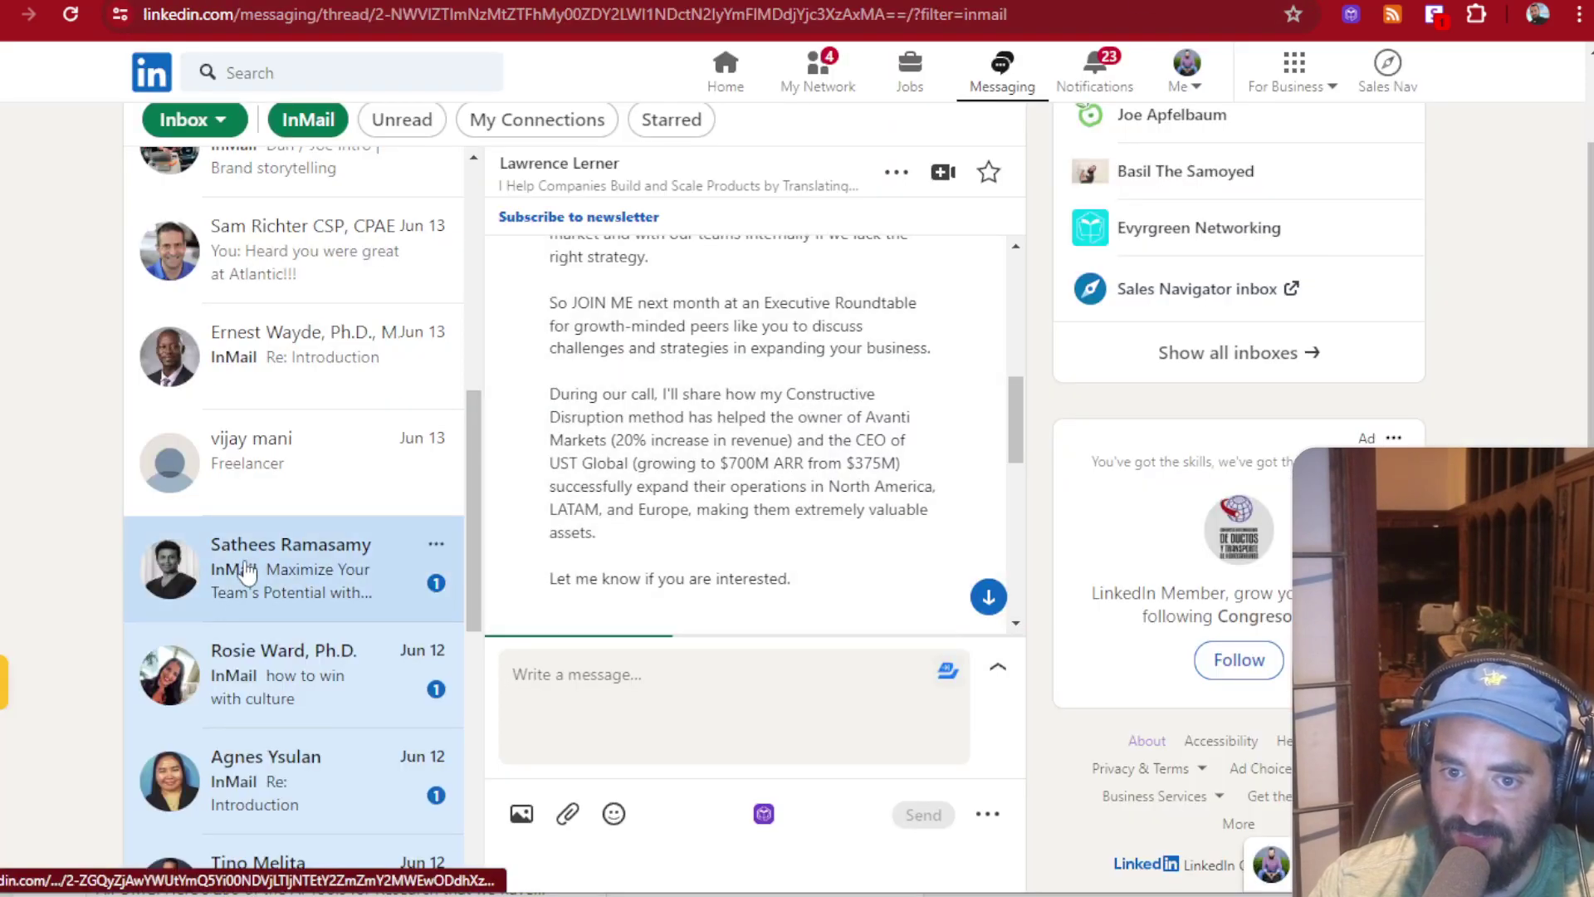
scroll(709, 531, down, 6)
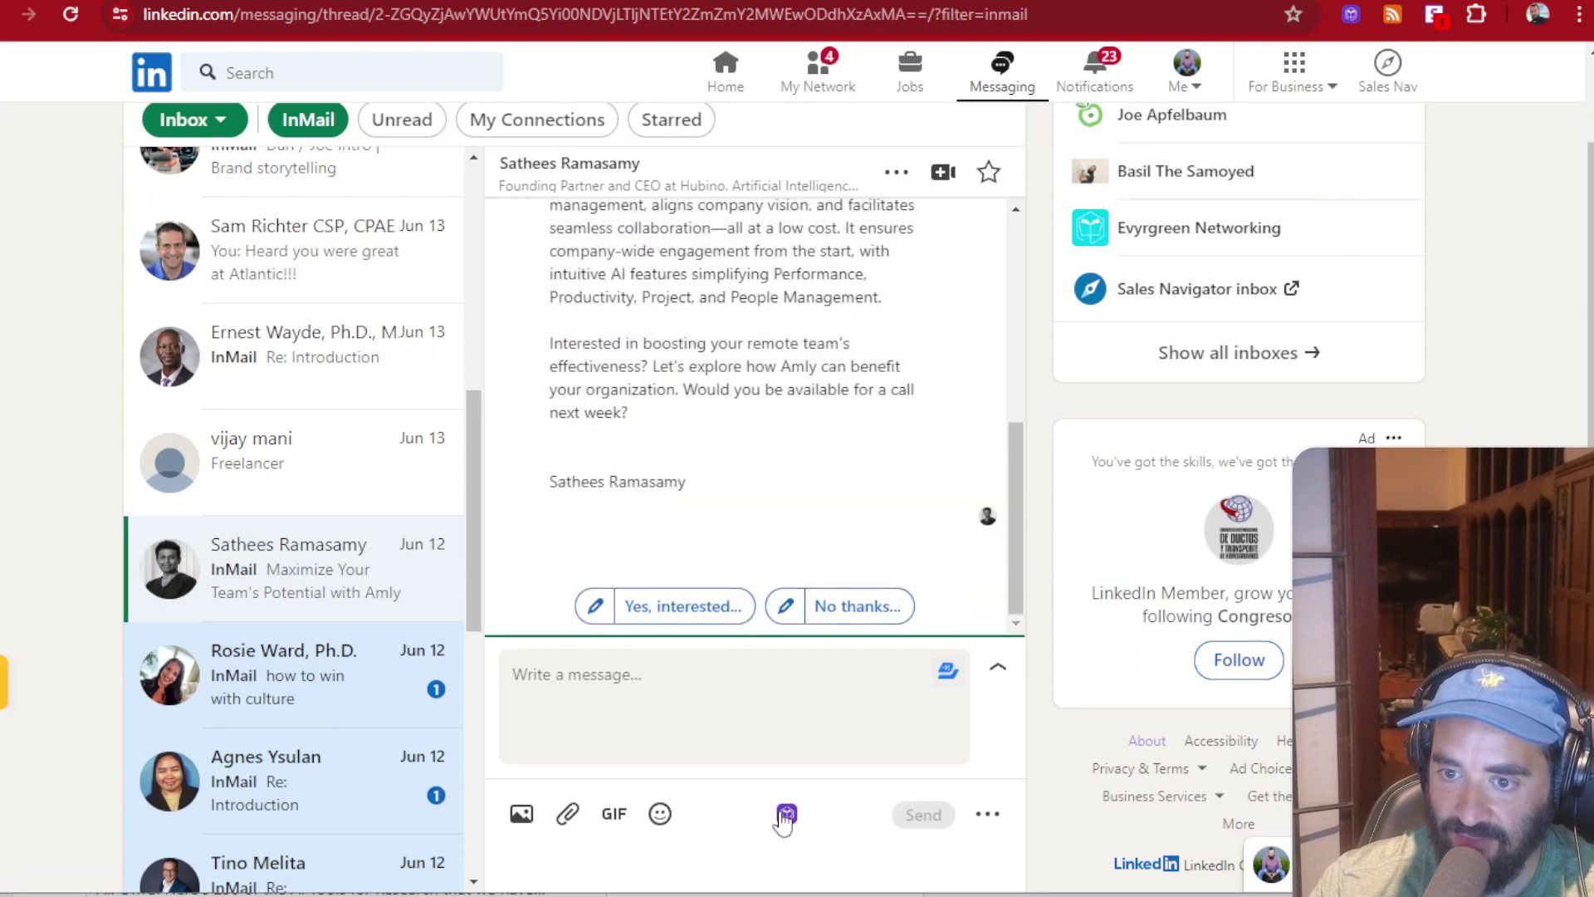
Generate an evyAI reply from the PitchFire template for the Amly InMail.
click(786, 814)
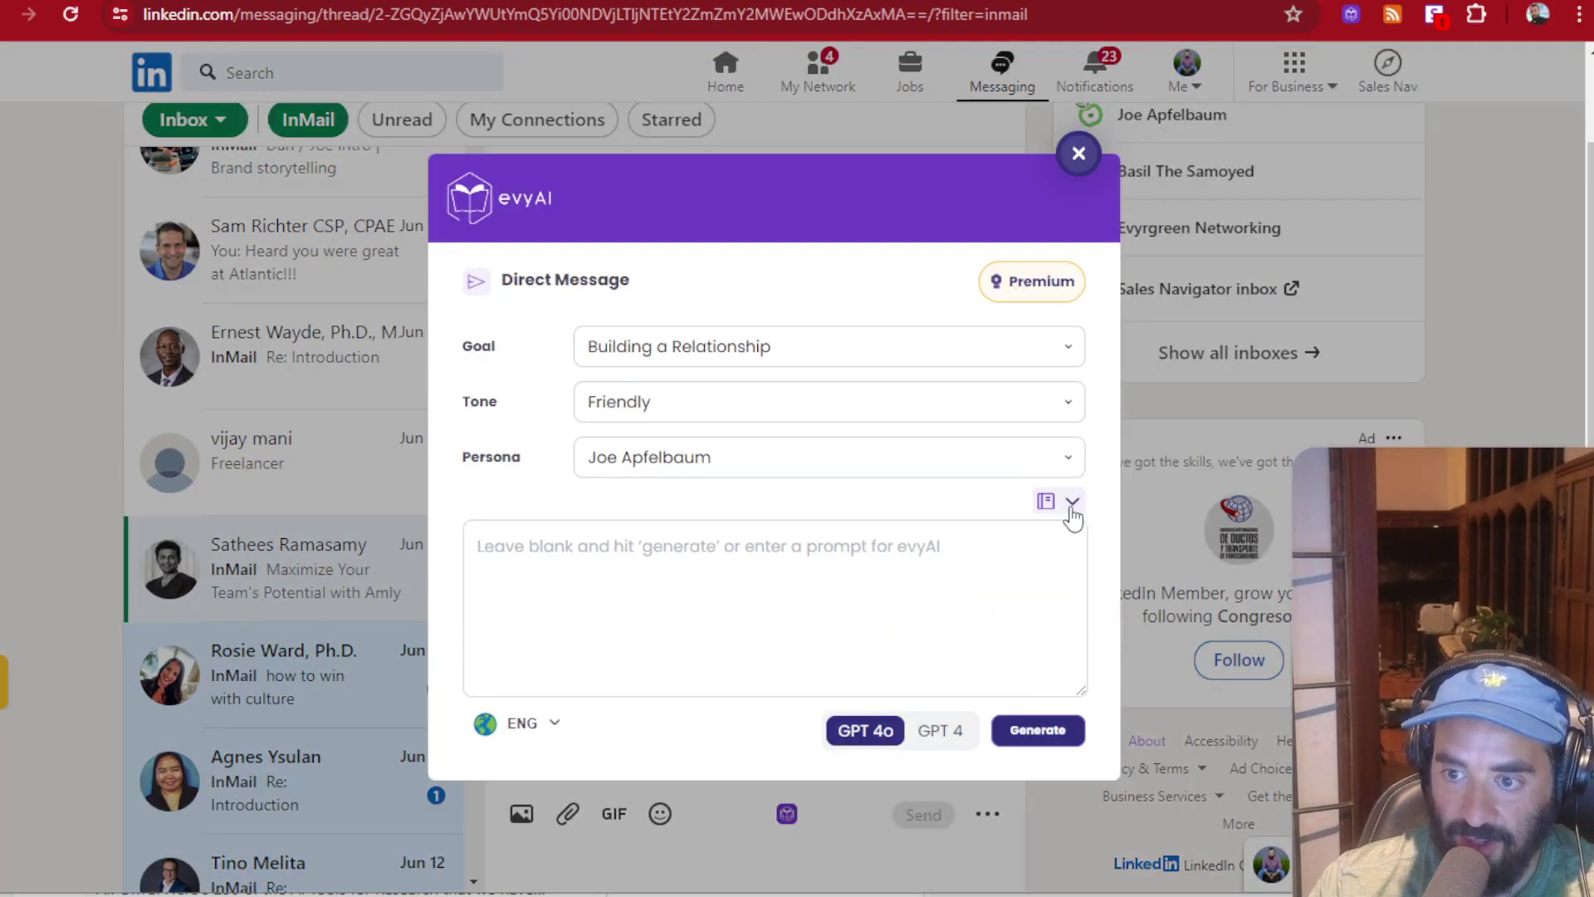
click(1072, 501)
click(921, 643)
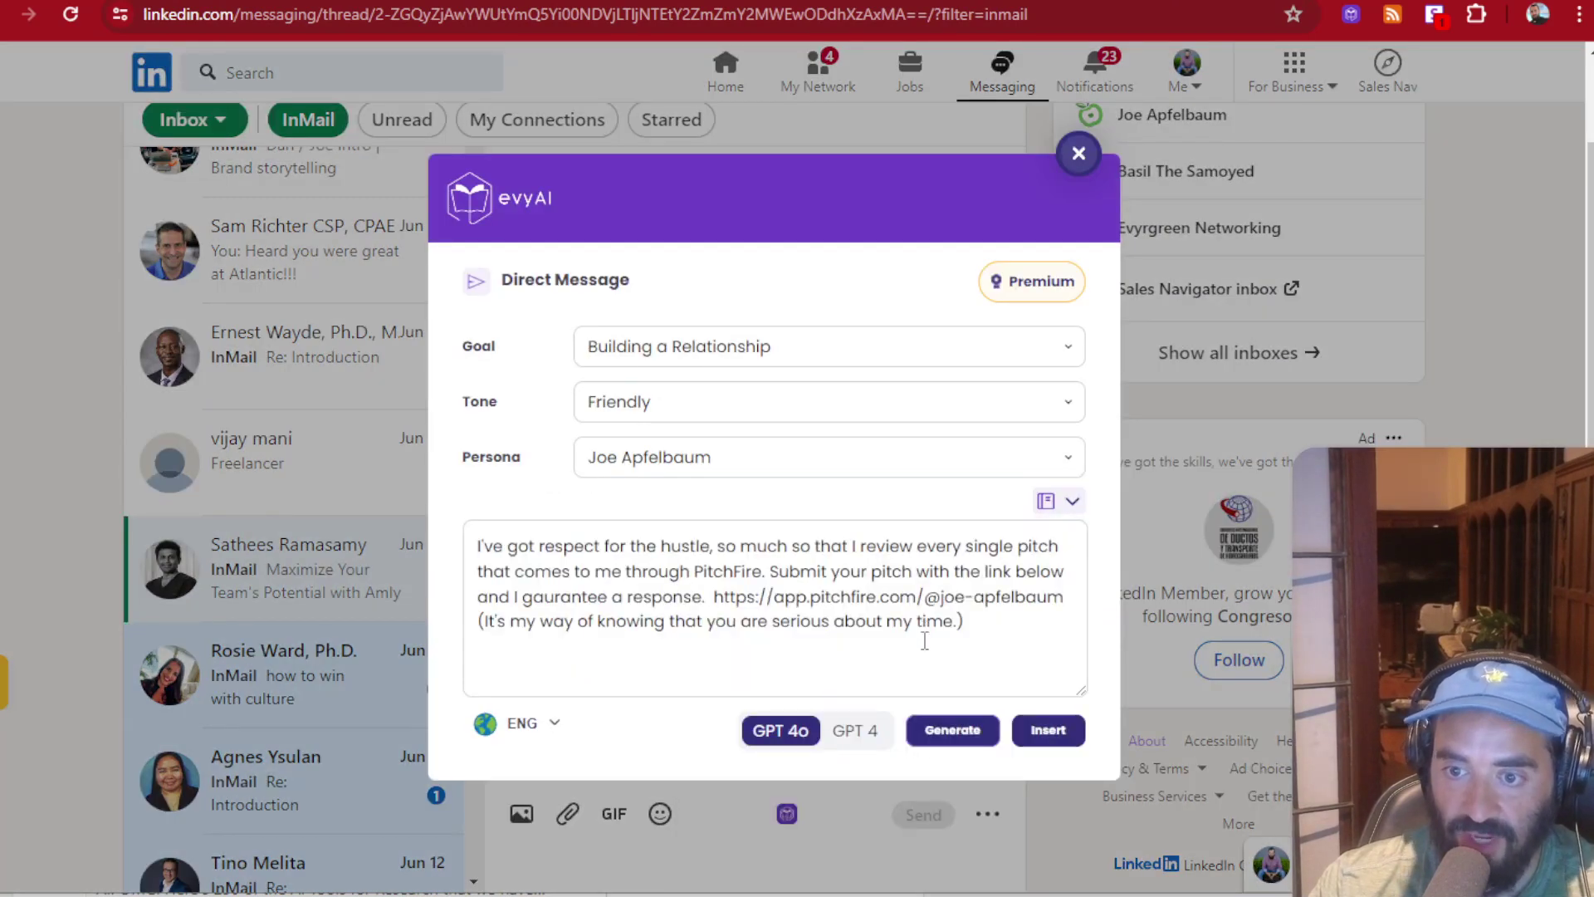
click(954, 730)
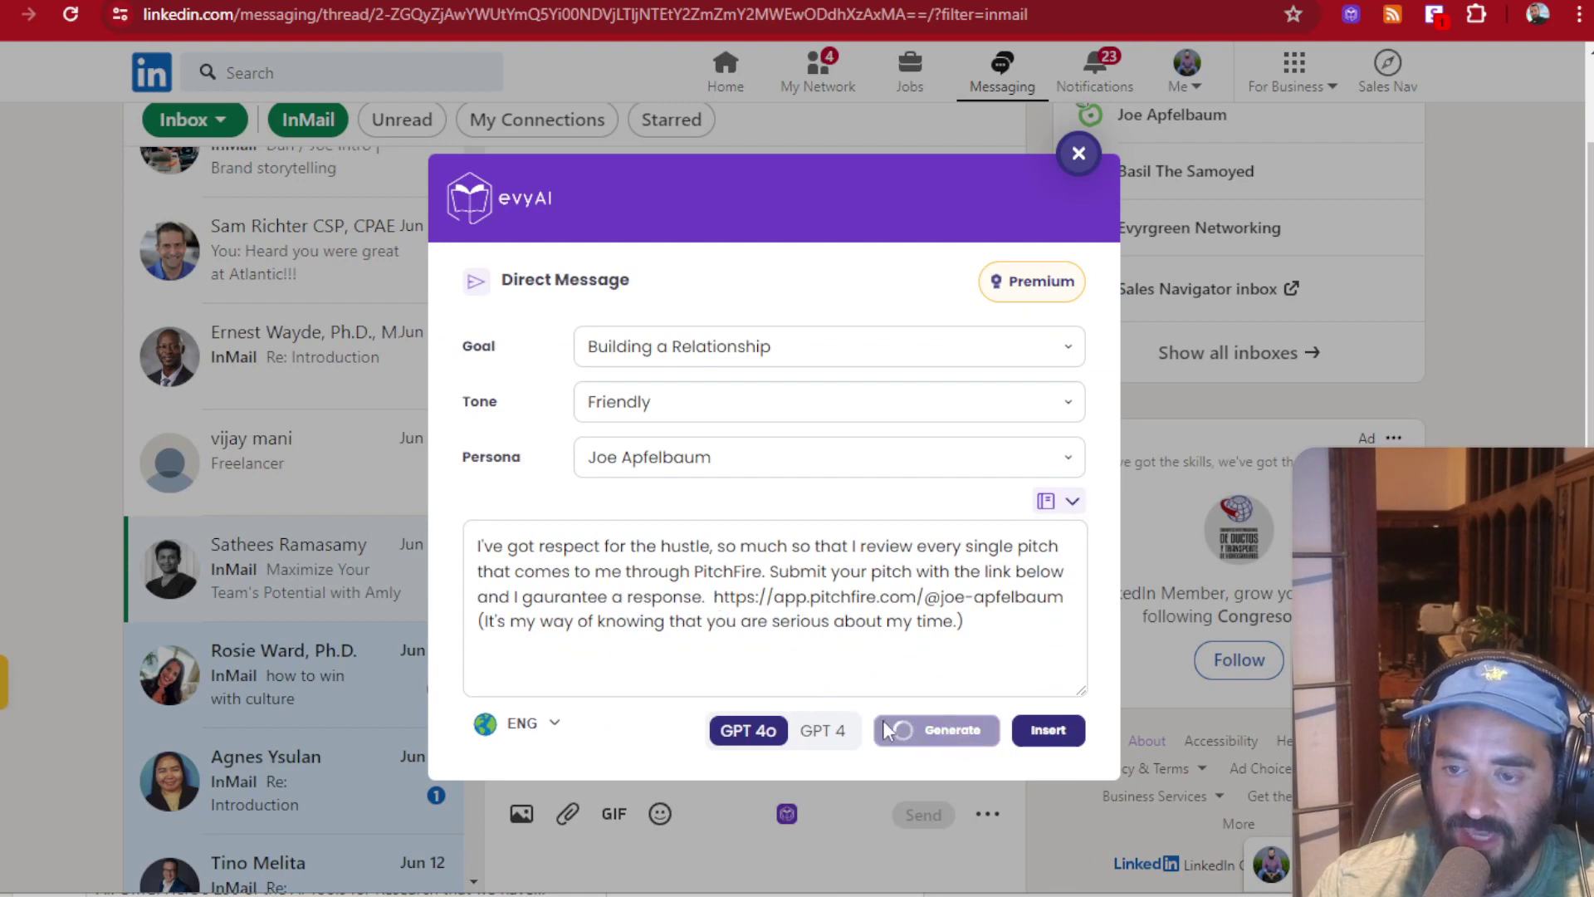
Insert the generated reply and send it with the Pitchfire link.
scroll(660, 653, down, 3)
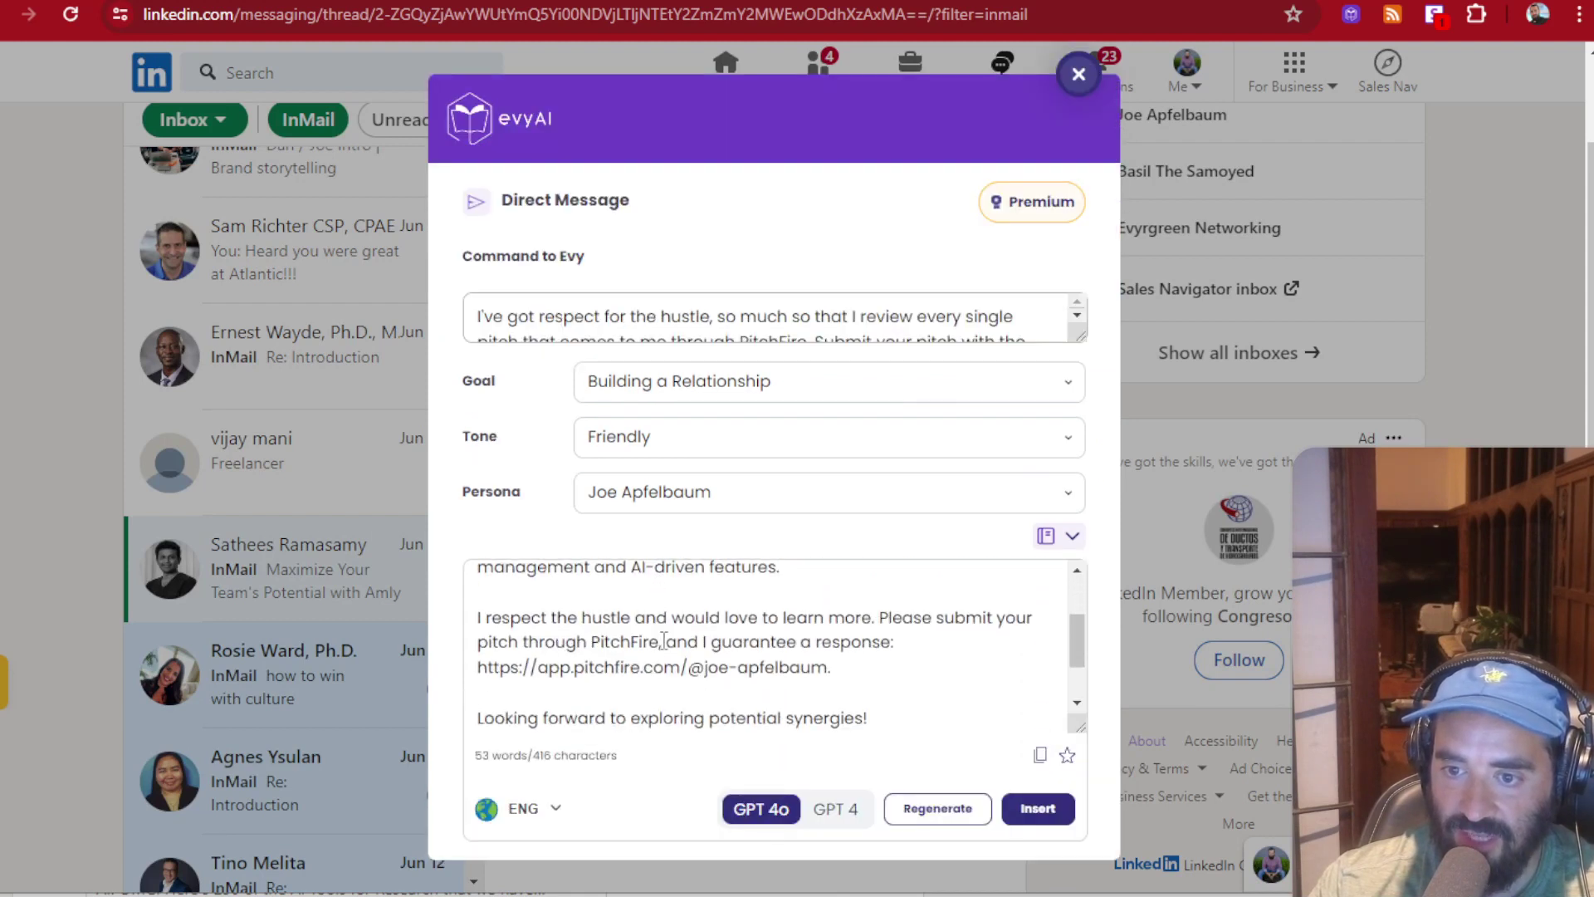
scroll(705, 624, up, 3)
scroll(863, 654, down, 3)
click(1027, 812)
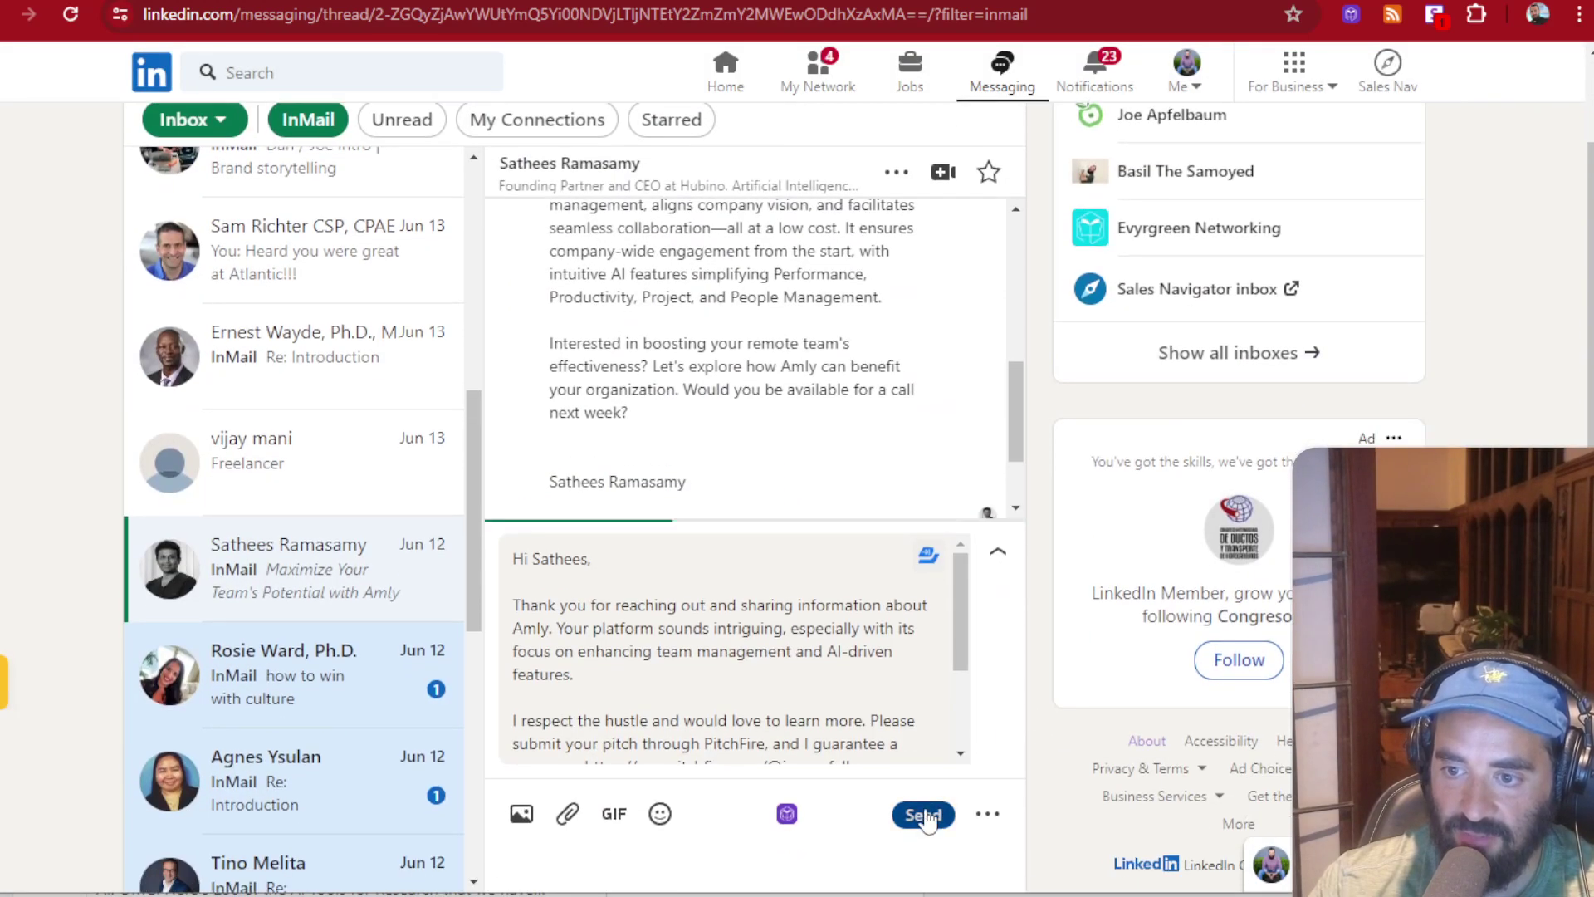
click(924, 815)
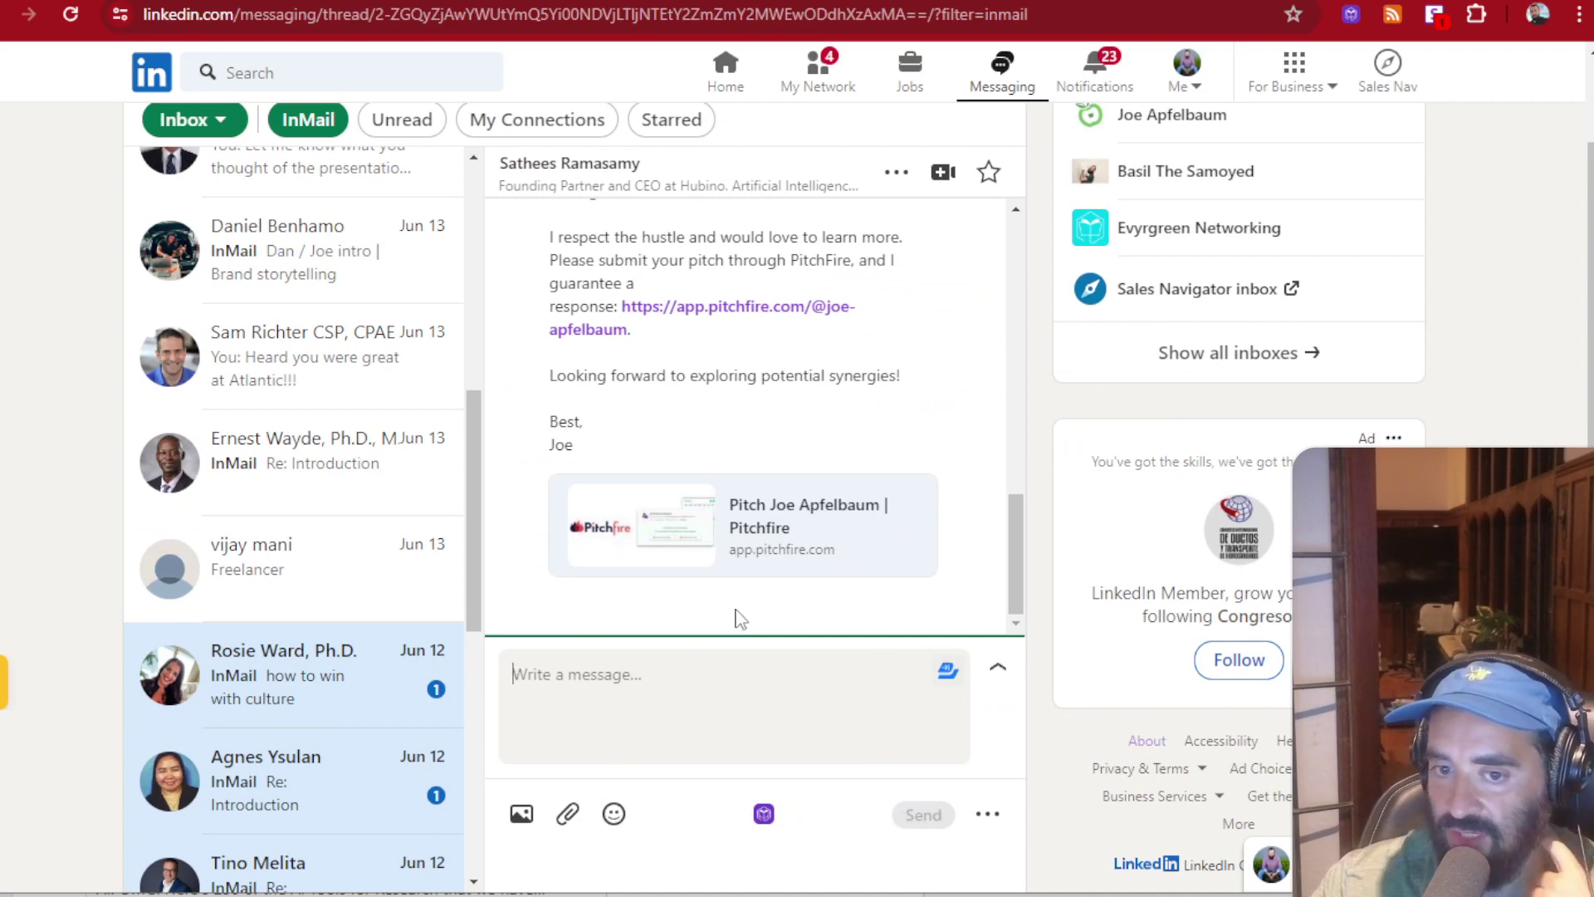
Open the 'how to win with culture' InMail and read it.
click(332, 693)
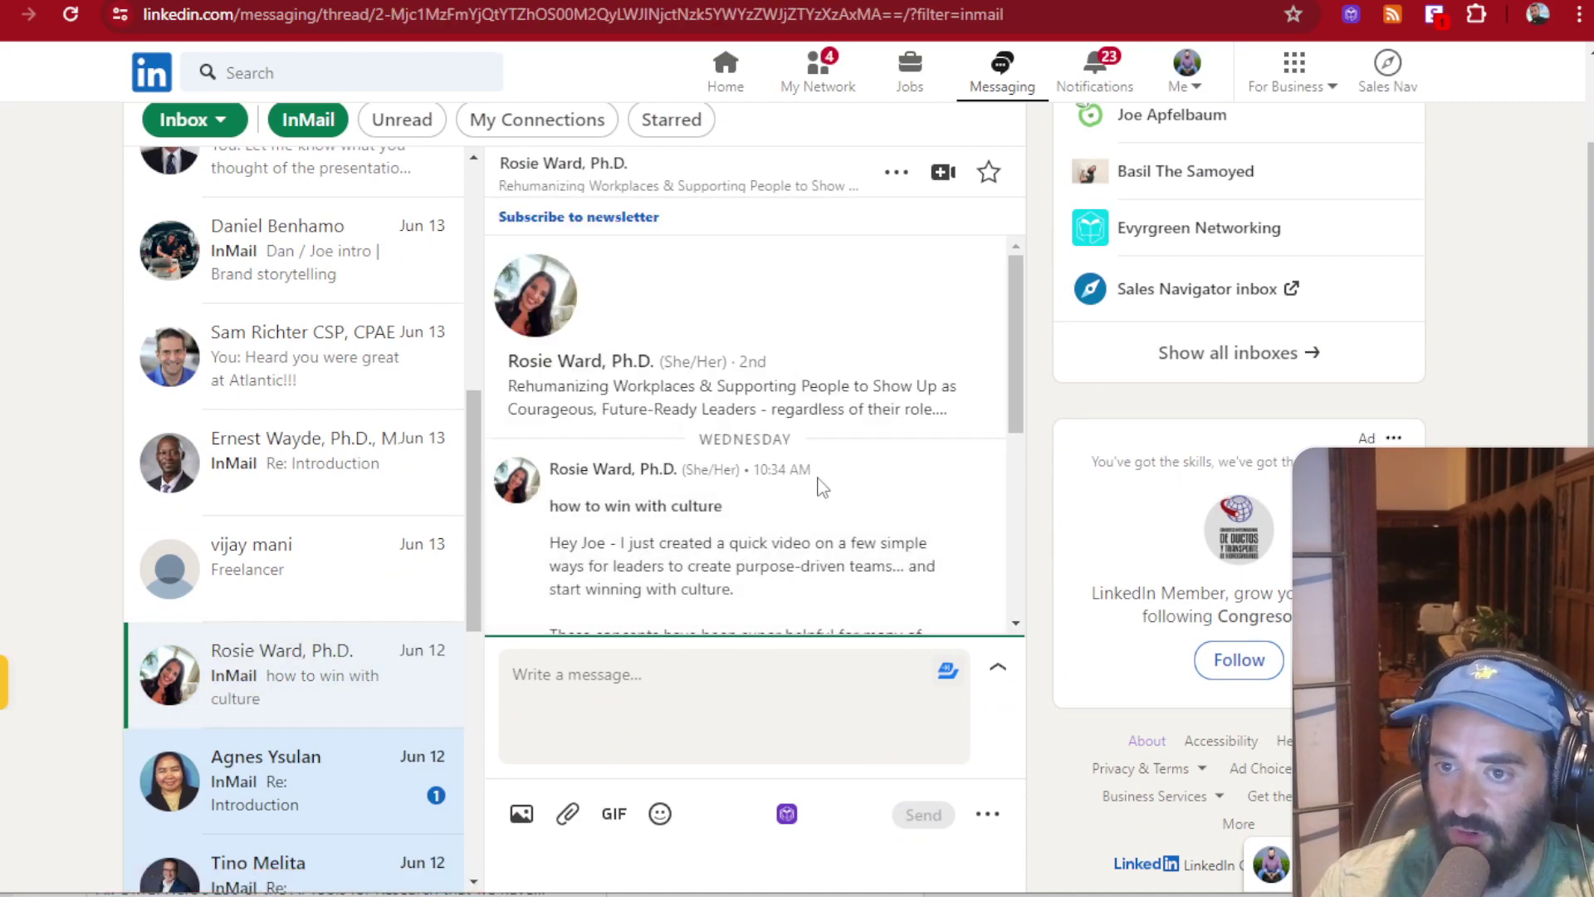
scroll(822, 487, down, 3)
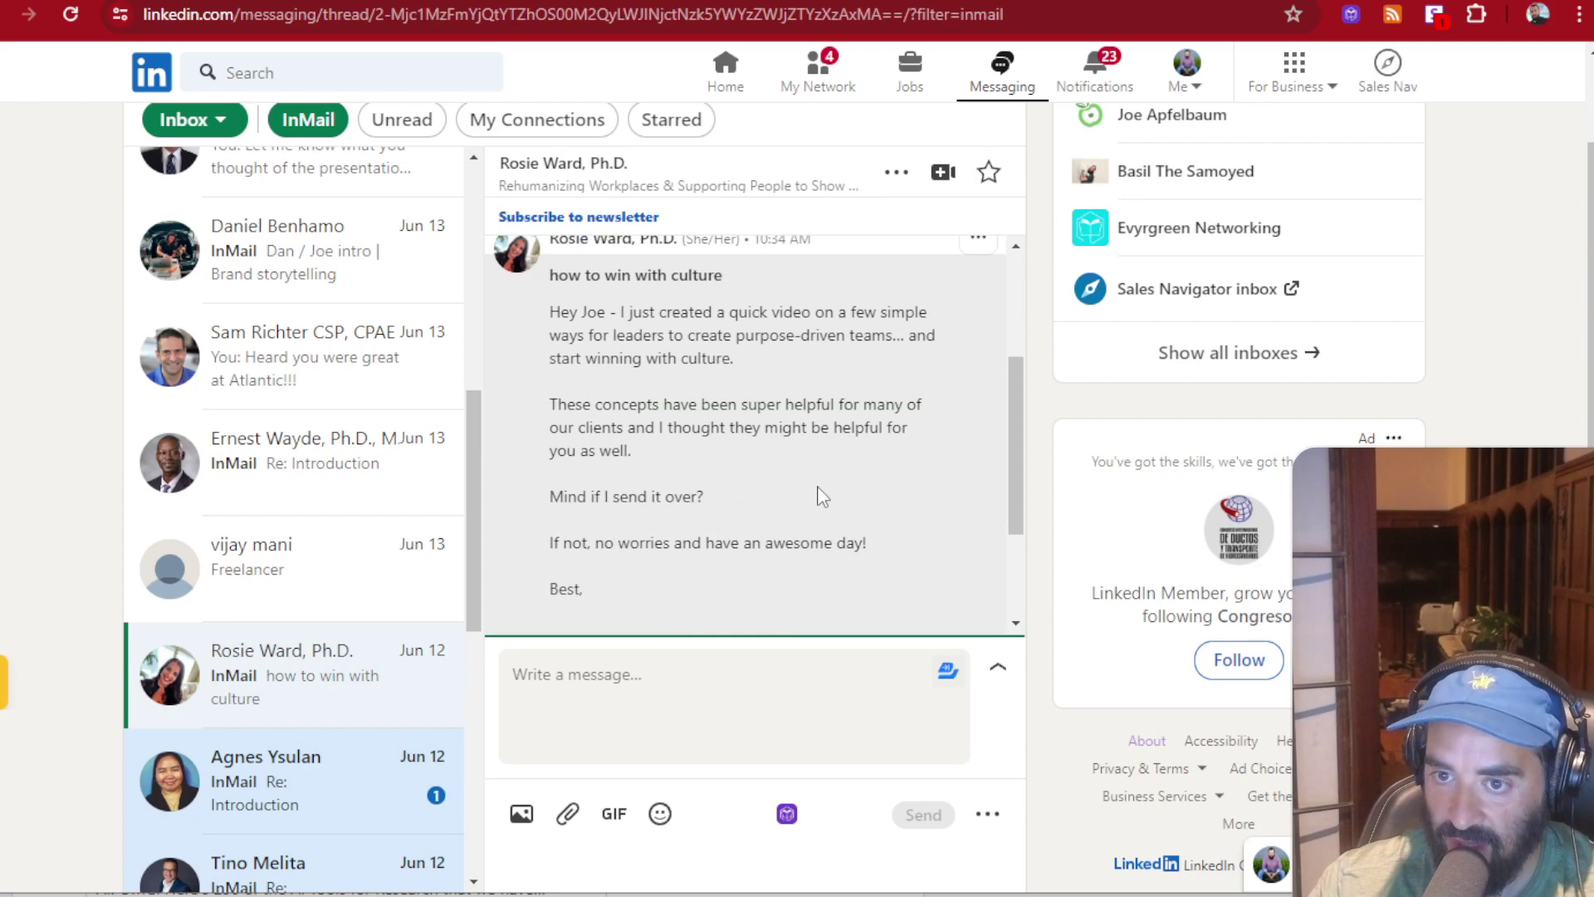
scroll(762, 494, down, 2)
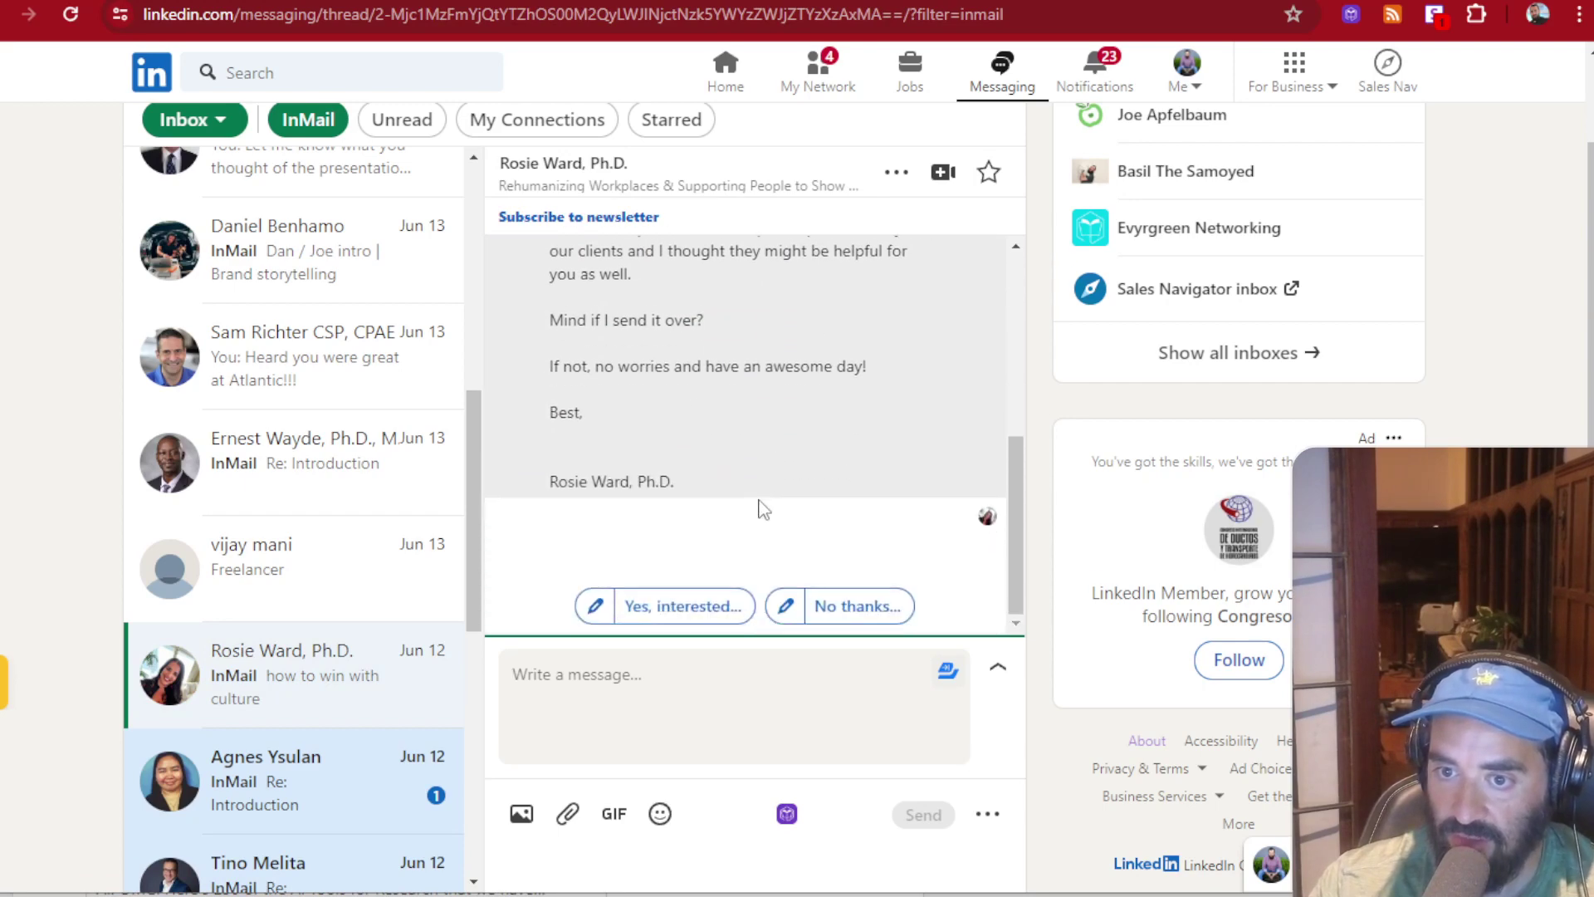
Insert the PitchFire template text with the pitch link and send it.
click(784, 815)
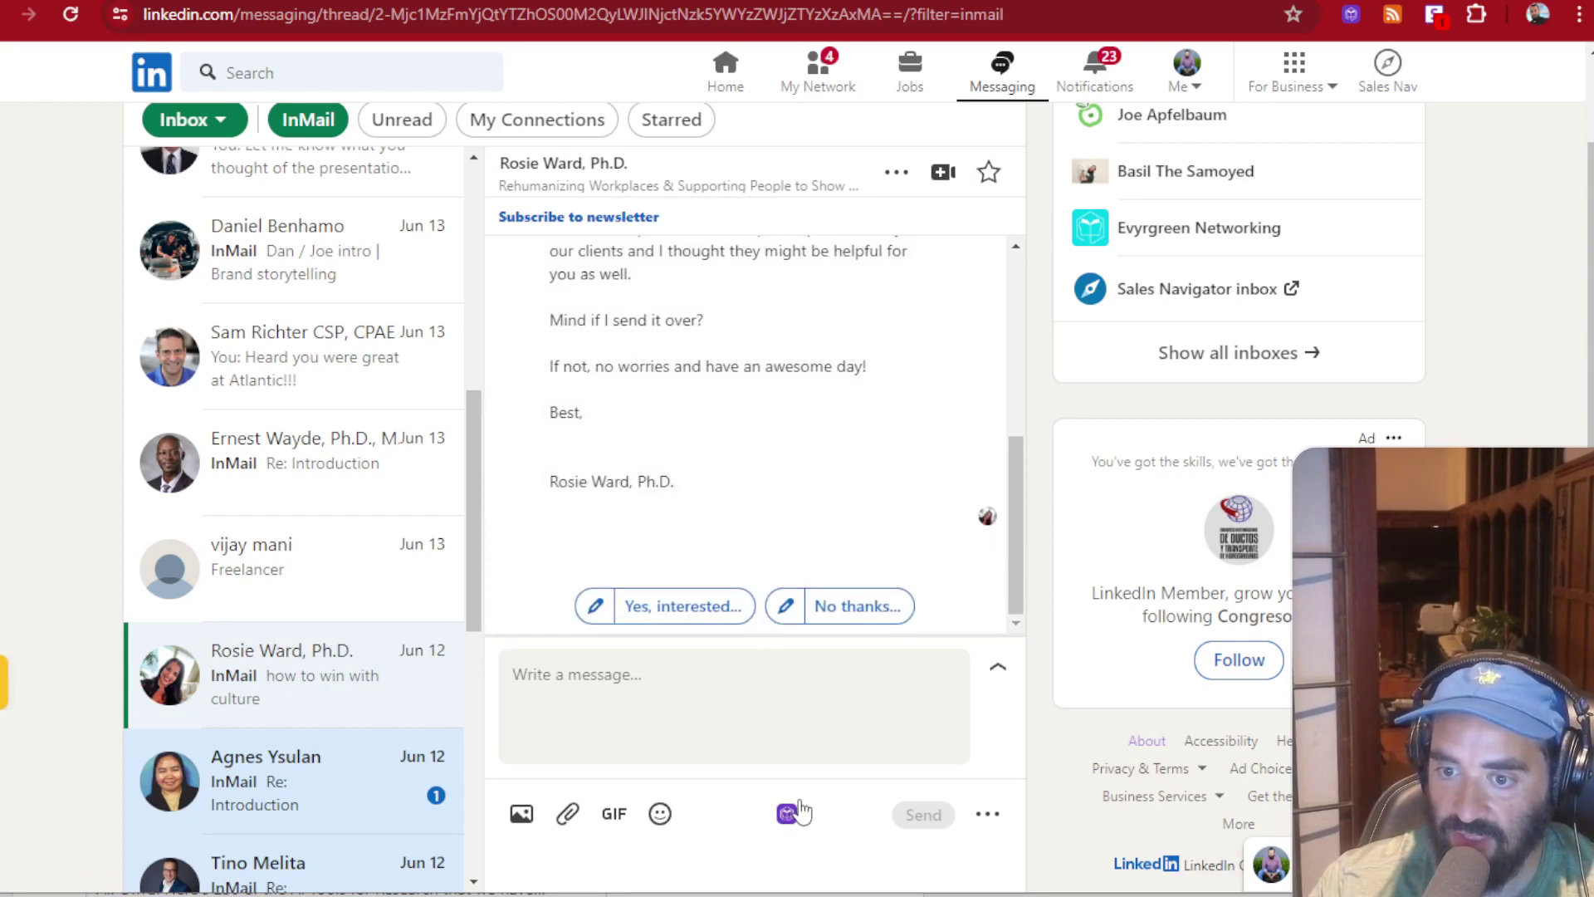
click(1073, 504)
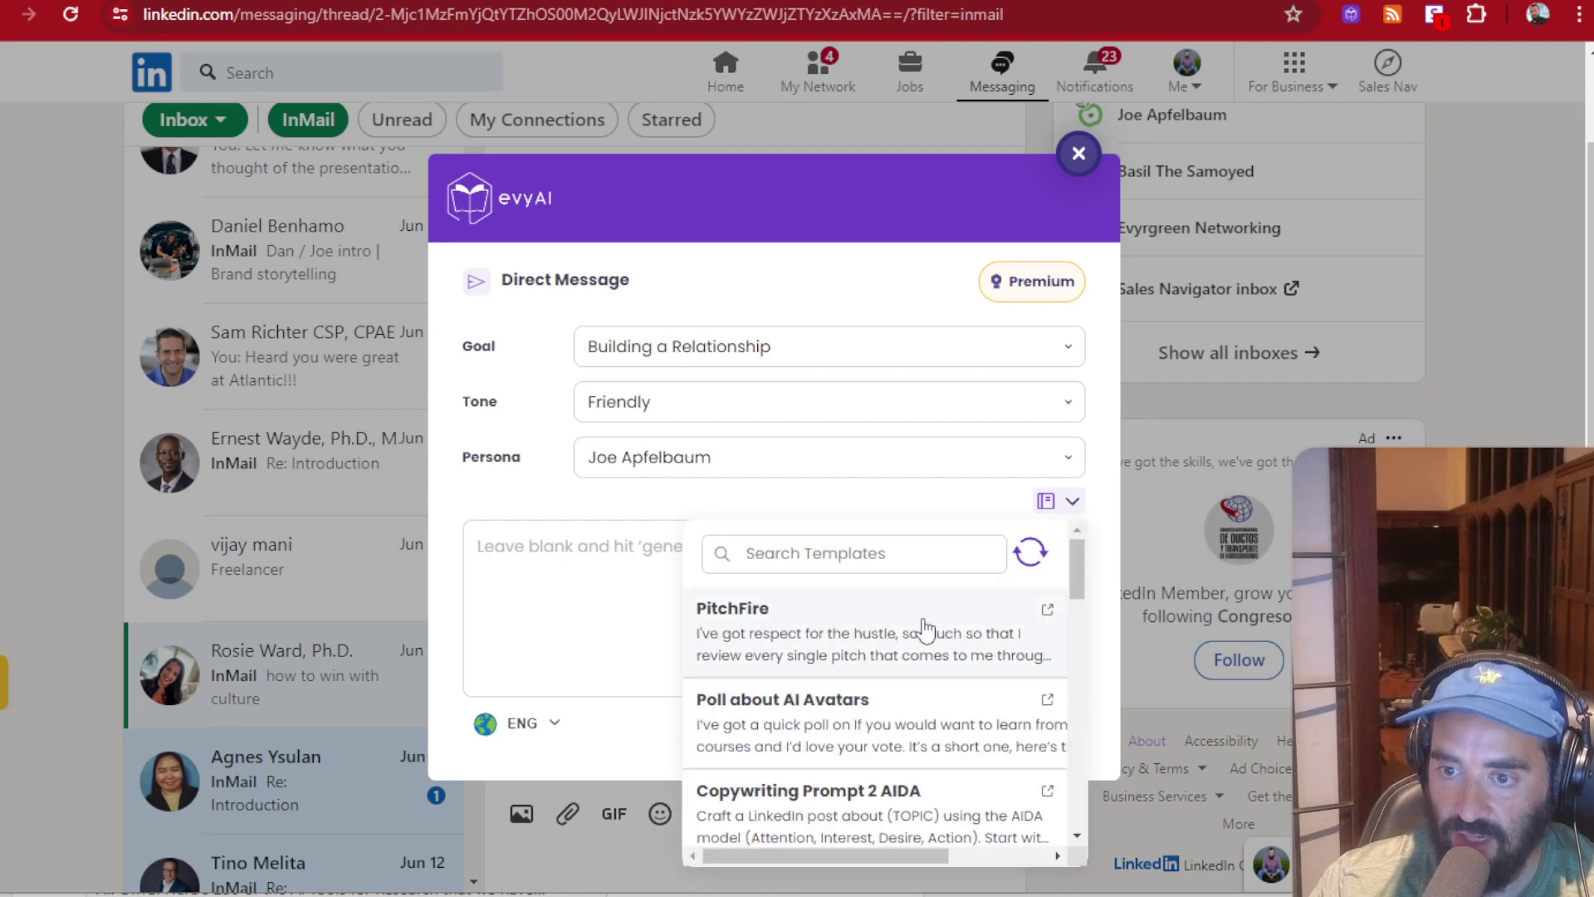
click(918, 622)
click(1049, 731)
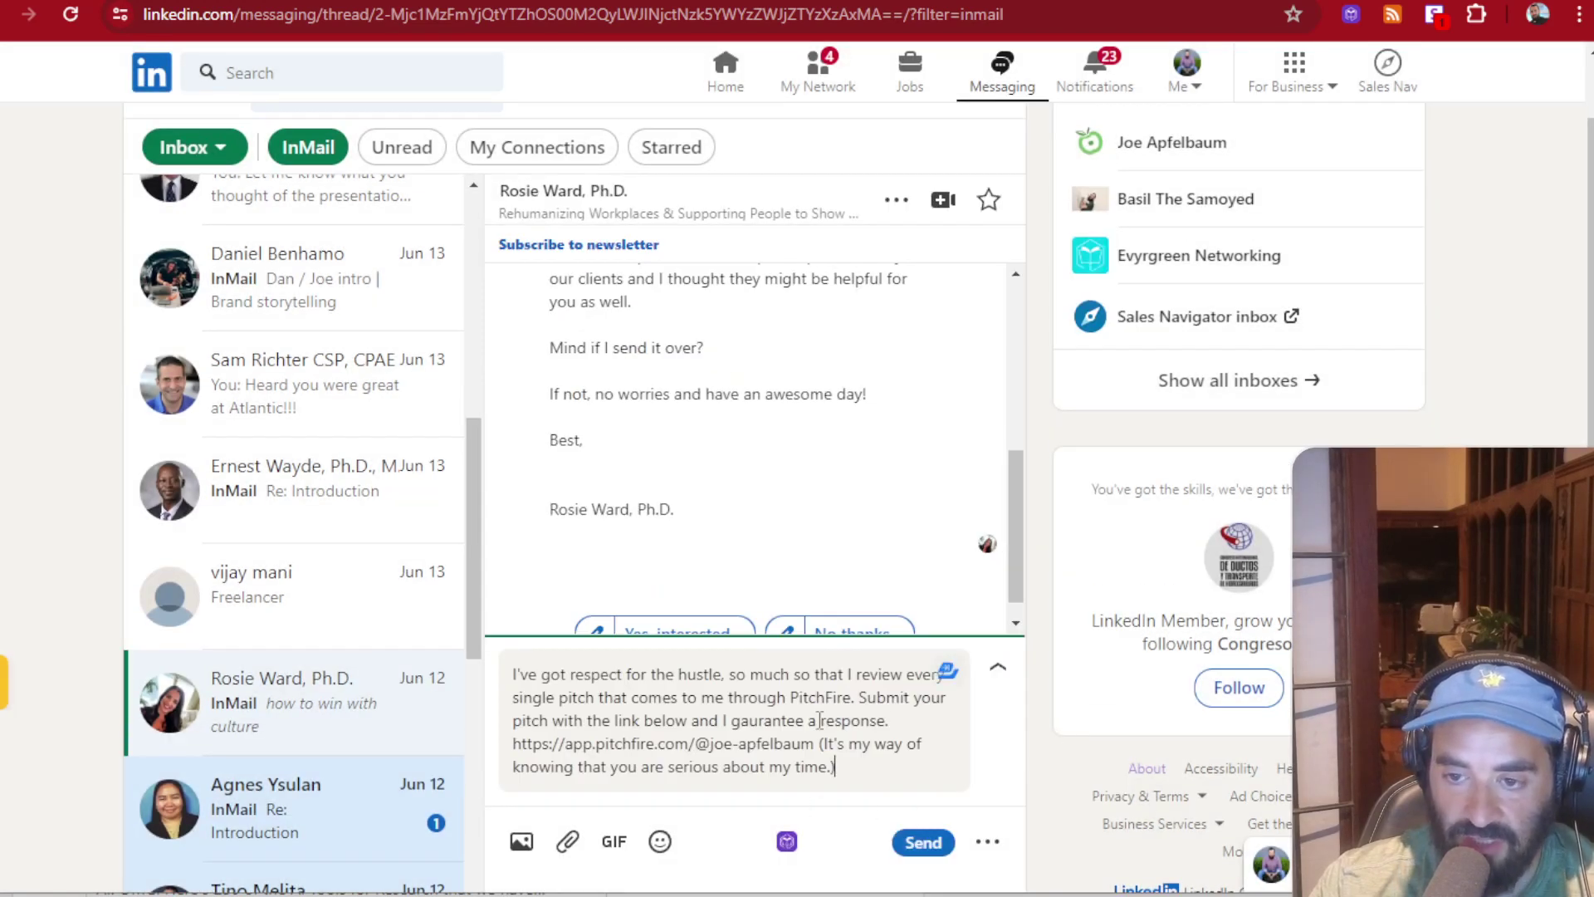
click(923, 843)
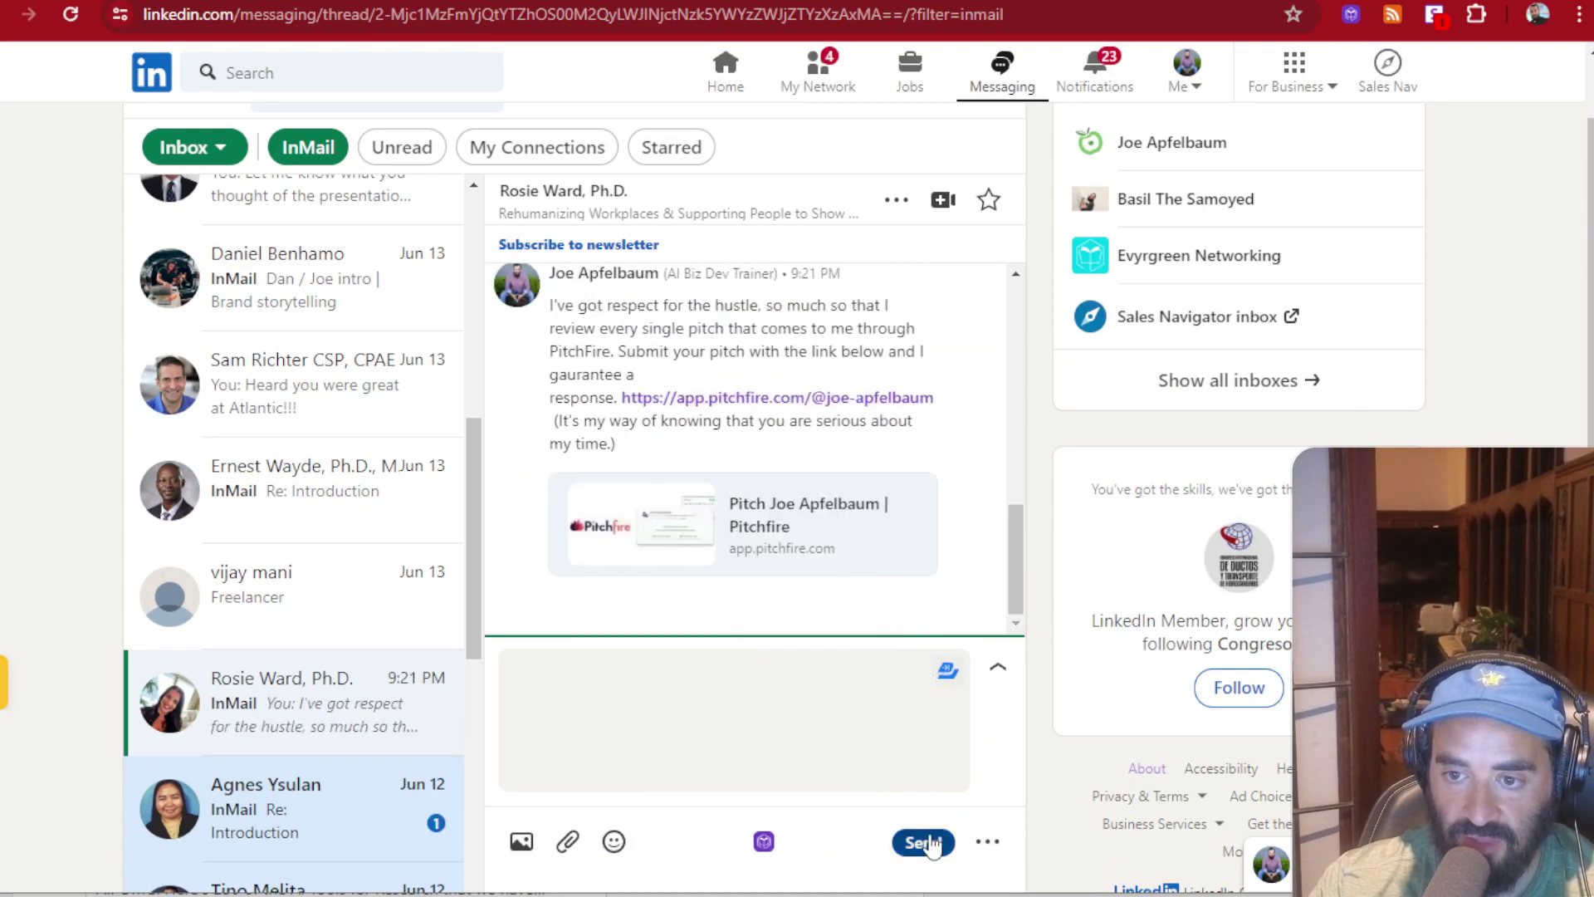
Open the sales-strategy roundtable 'Re: Introduction' InMail and read it down to its RSVP request.
scroll(818, 391, up, 3)
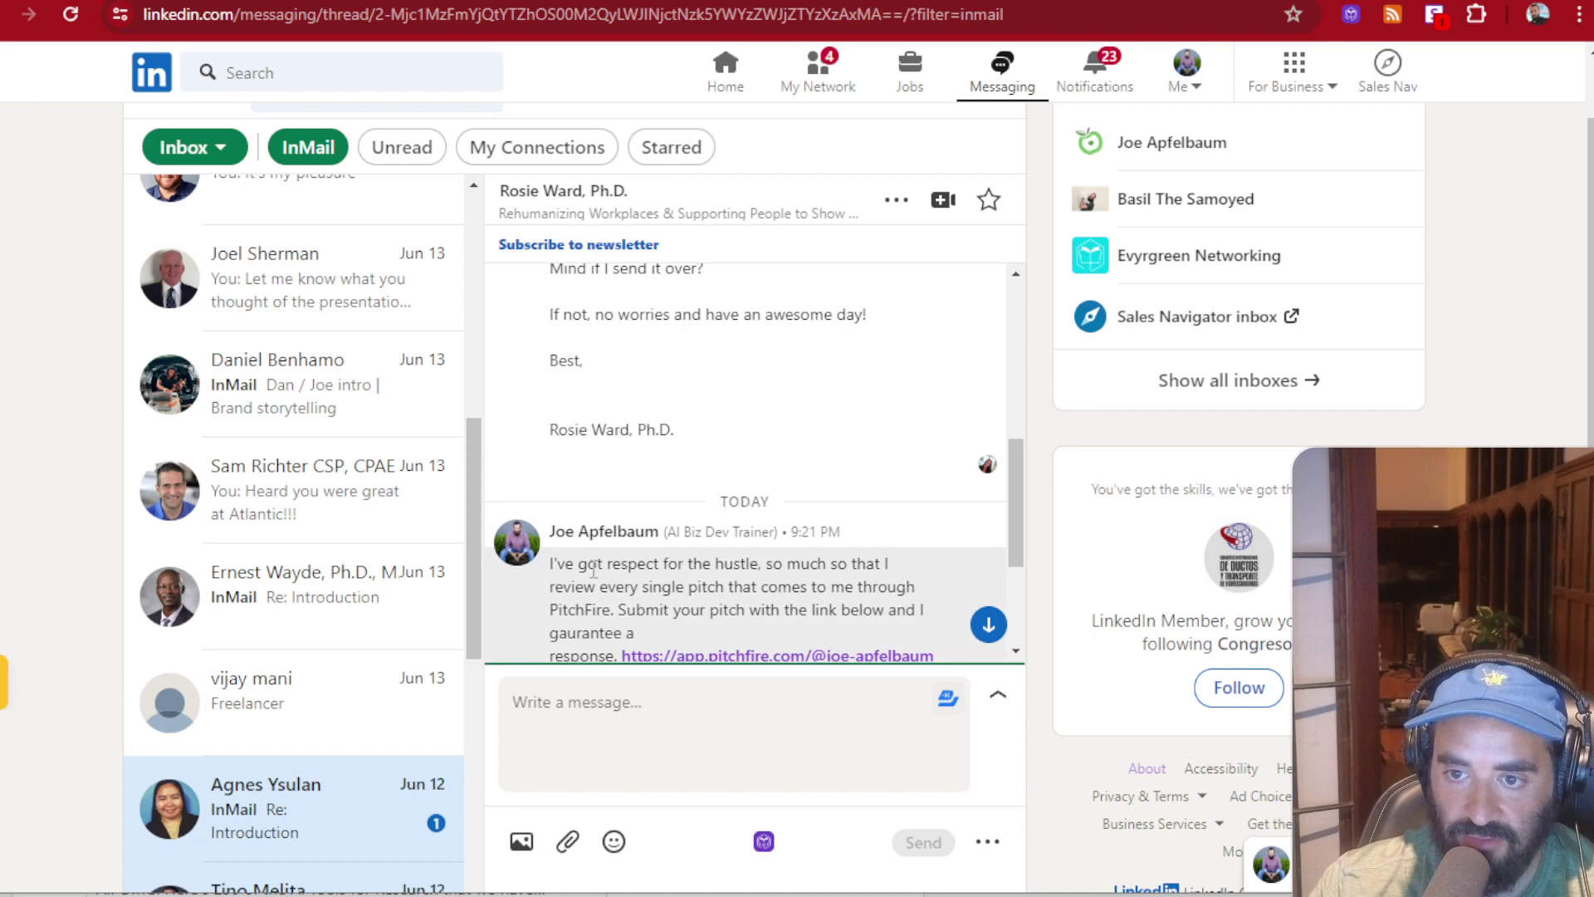
scroll(692, 524, down, 3)
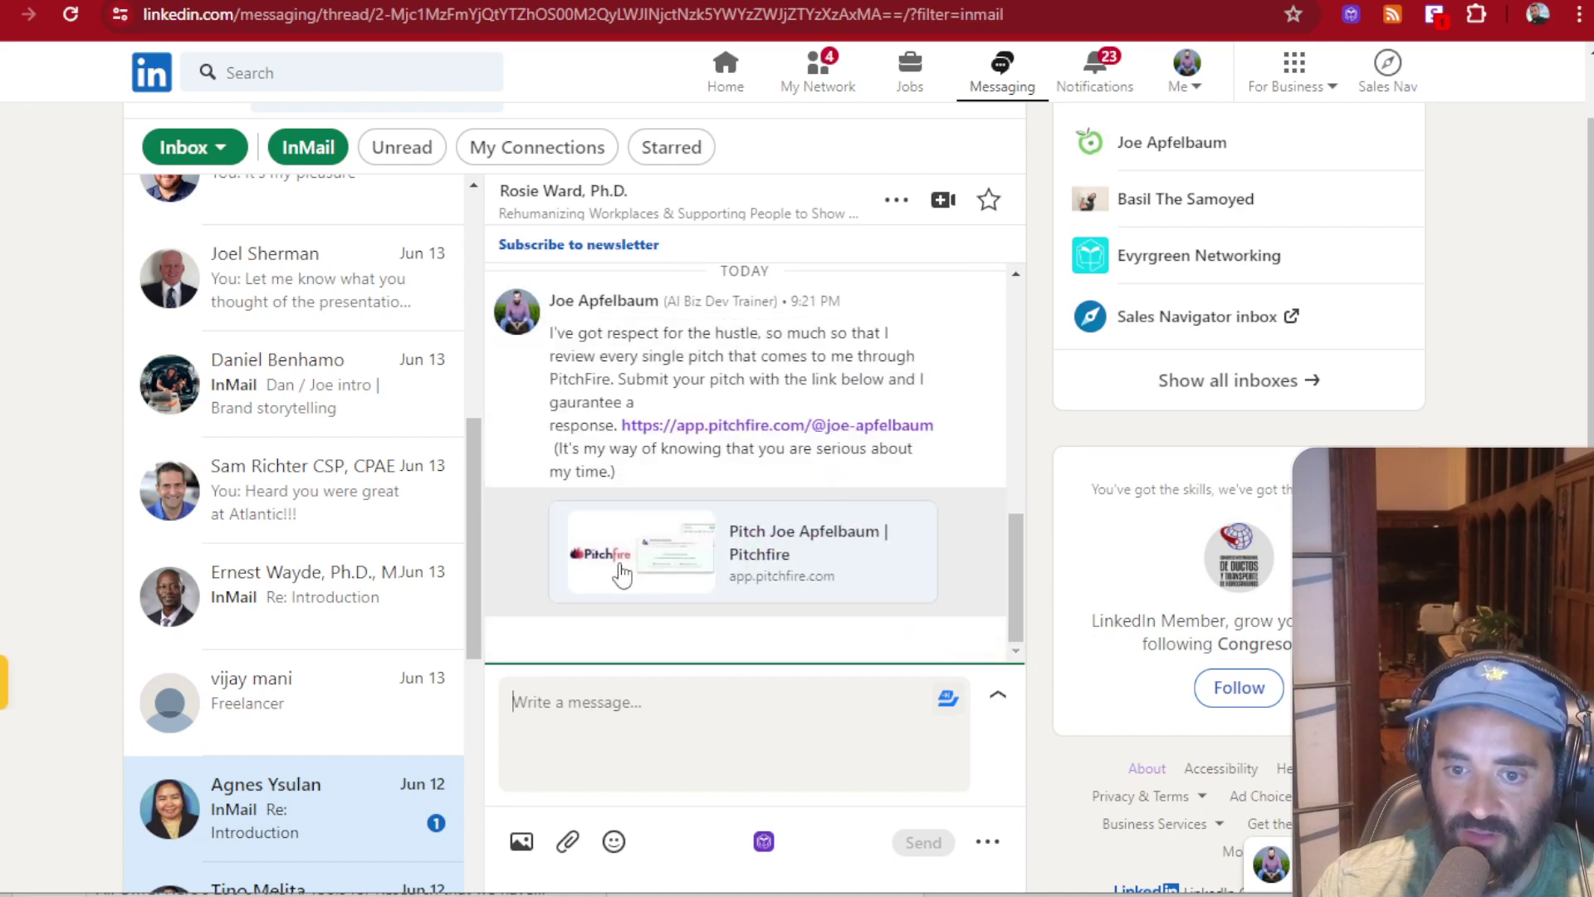
scroll(303, 615, down, 3)
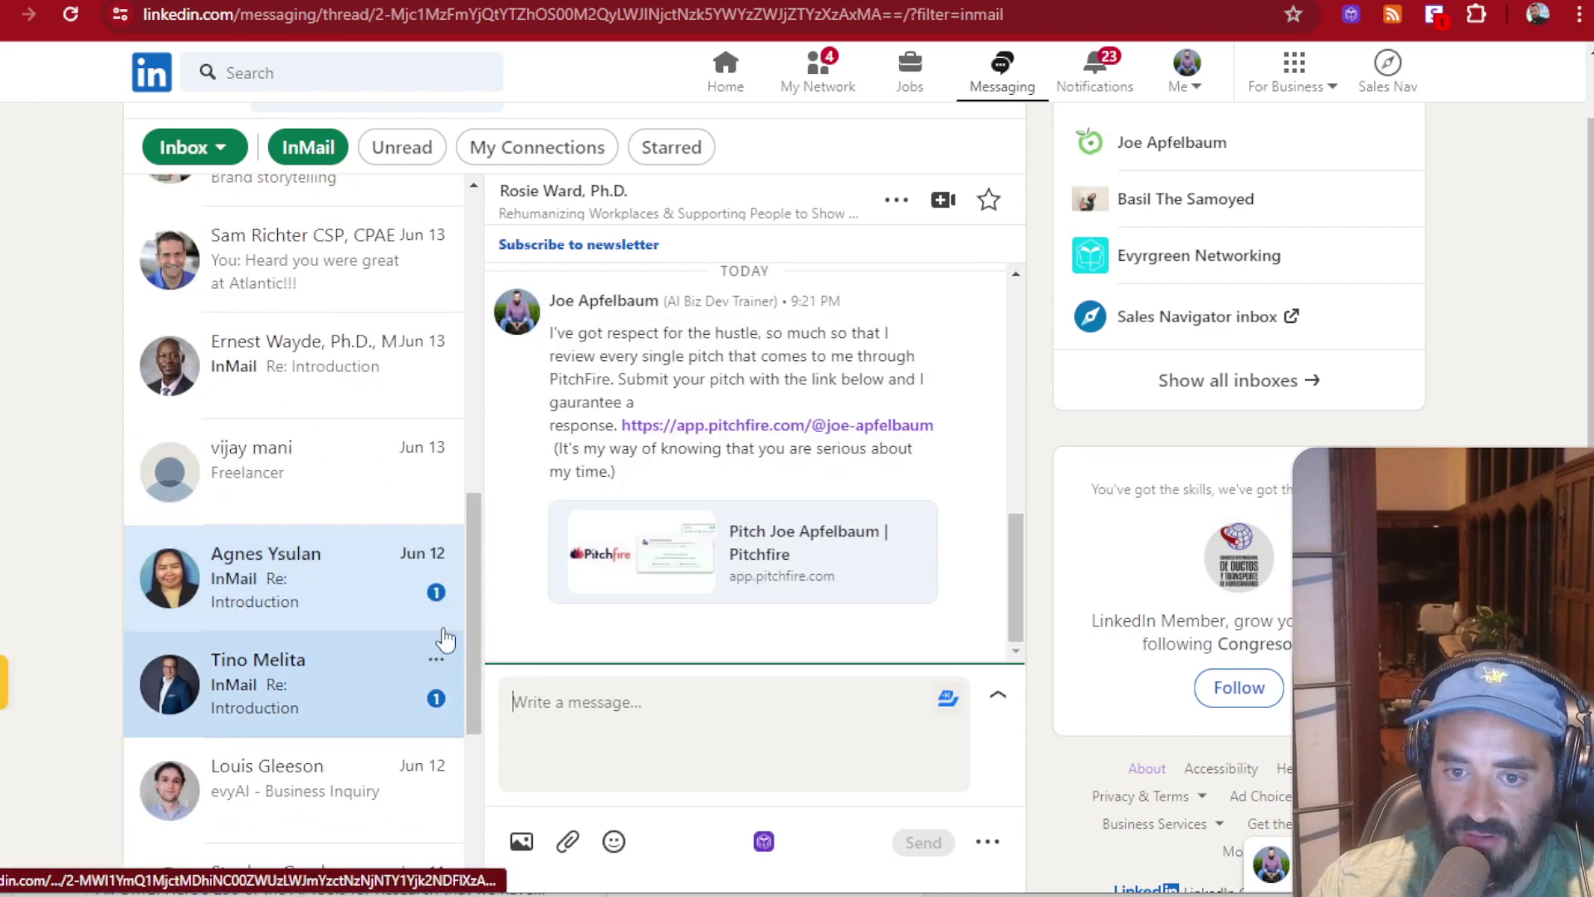
scroll(370, 509, down, 3)
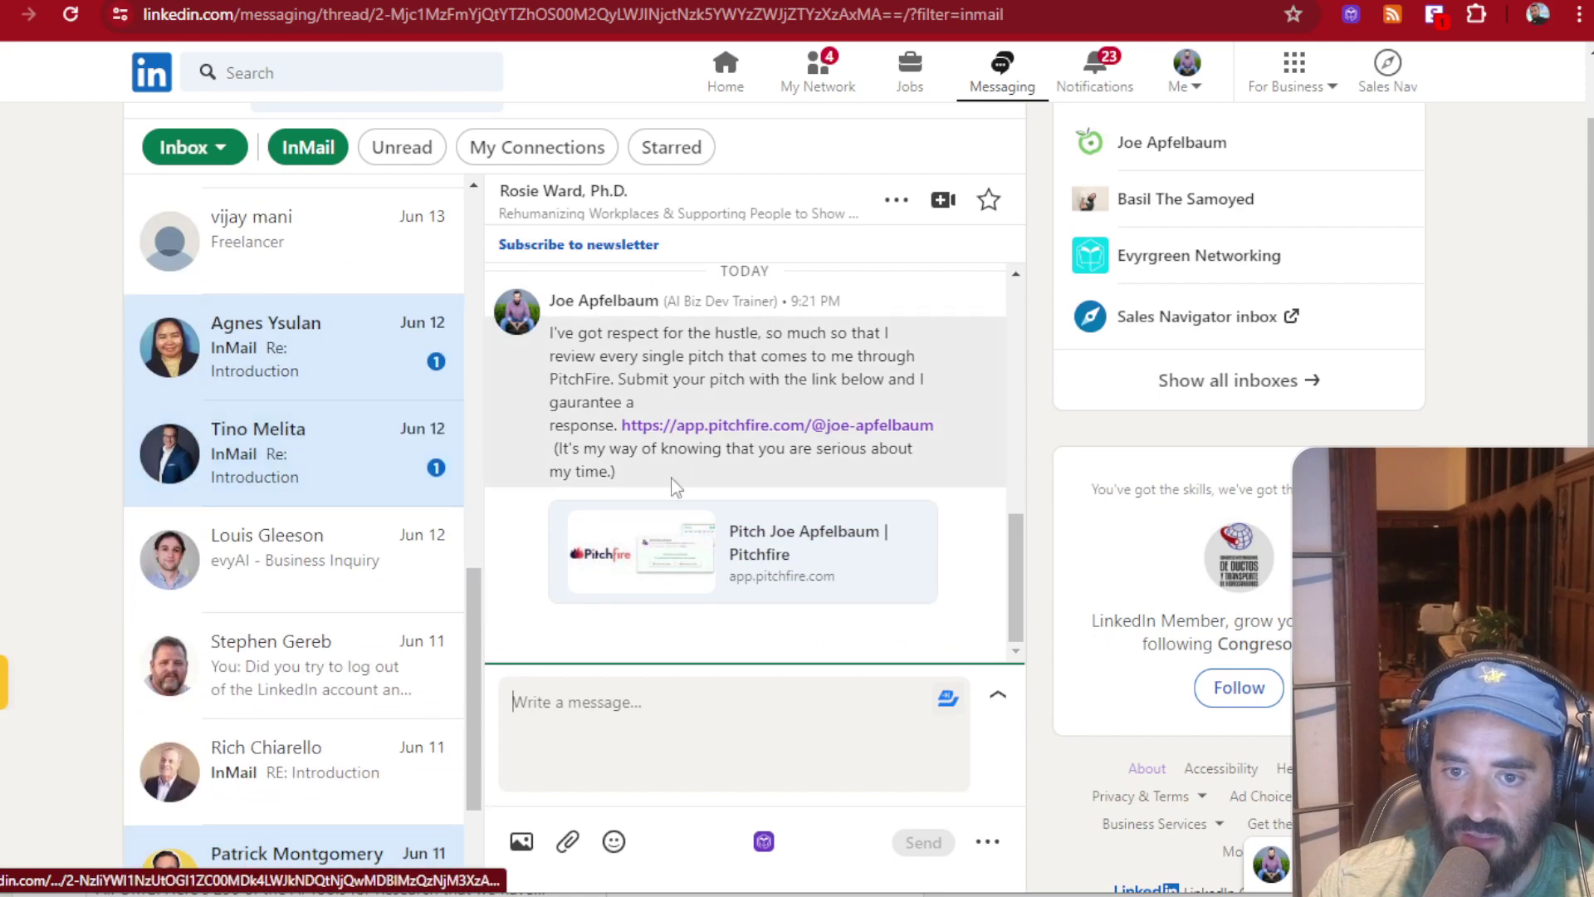
scroll(702, 461, up, 3)
scroll(341, 564, down, 3)
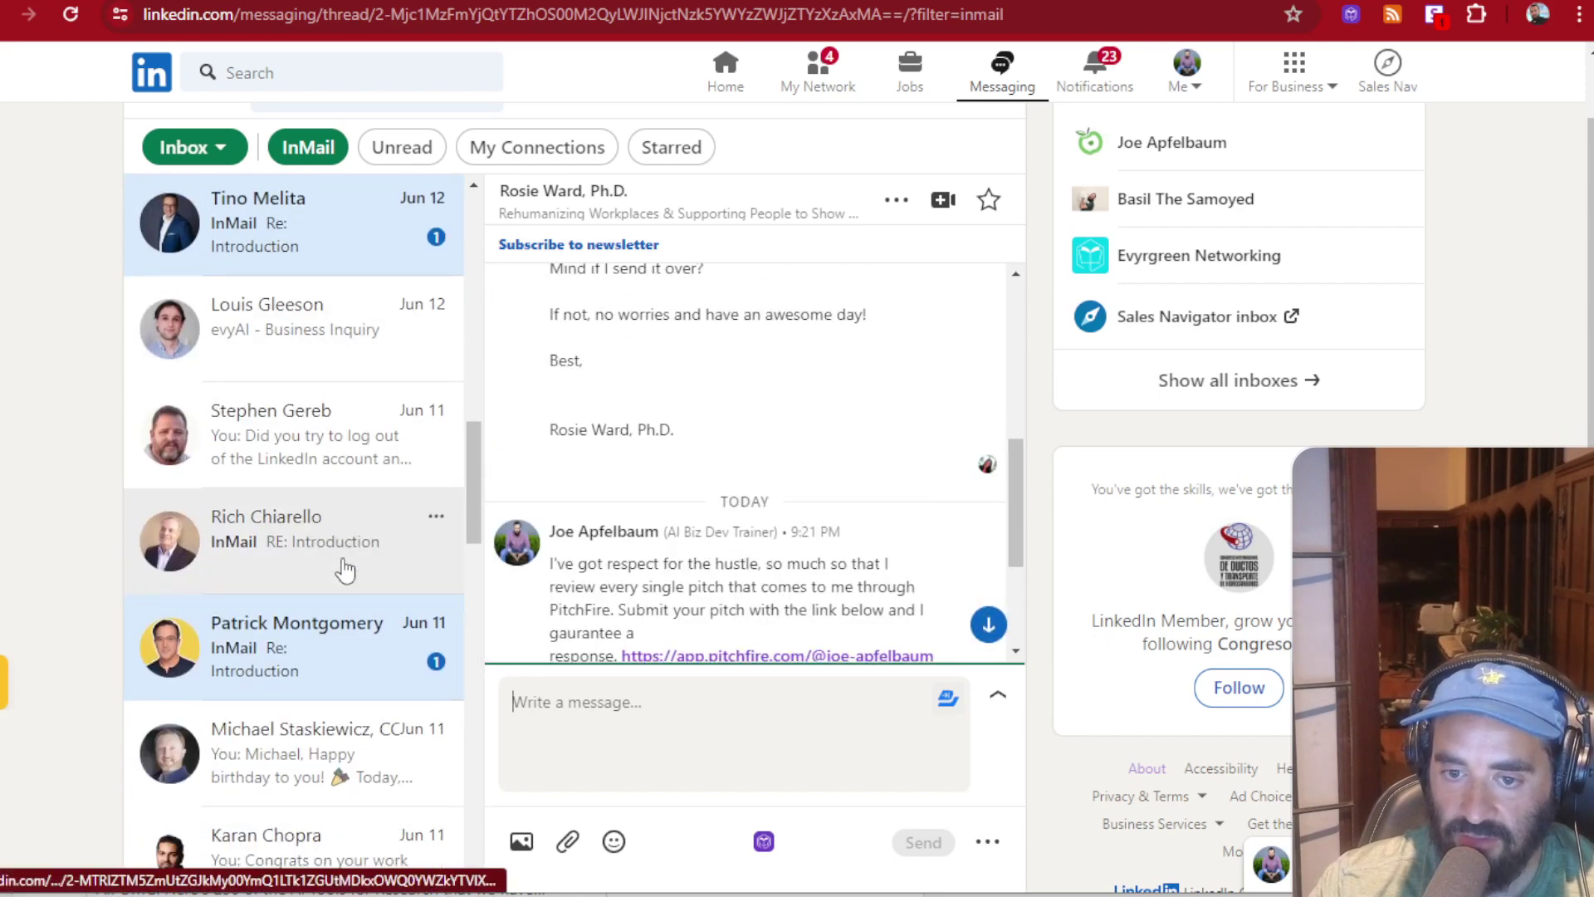
click(348, 656)
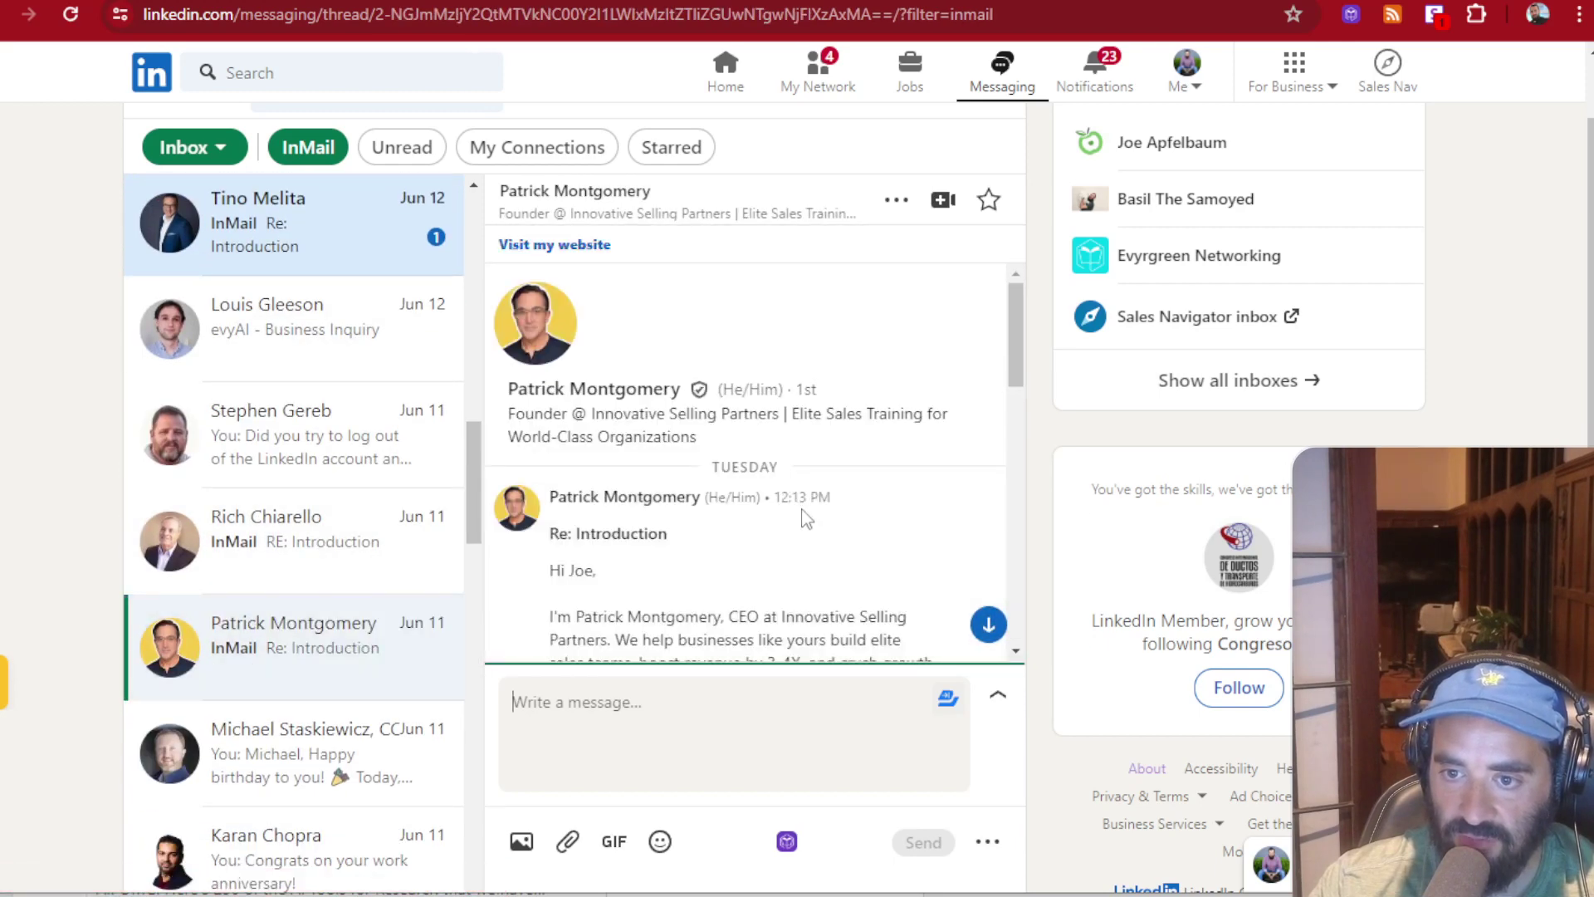
scroll(796, 525, down, 2)
scroll(667, 520, down, 6)
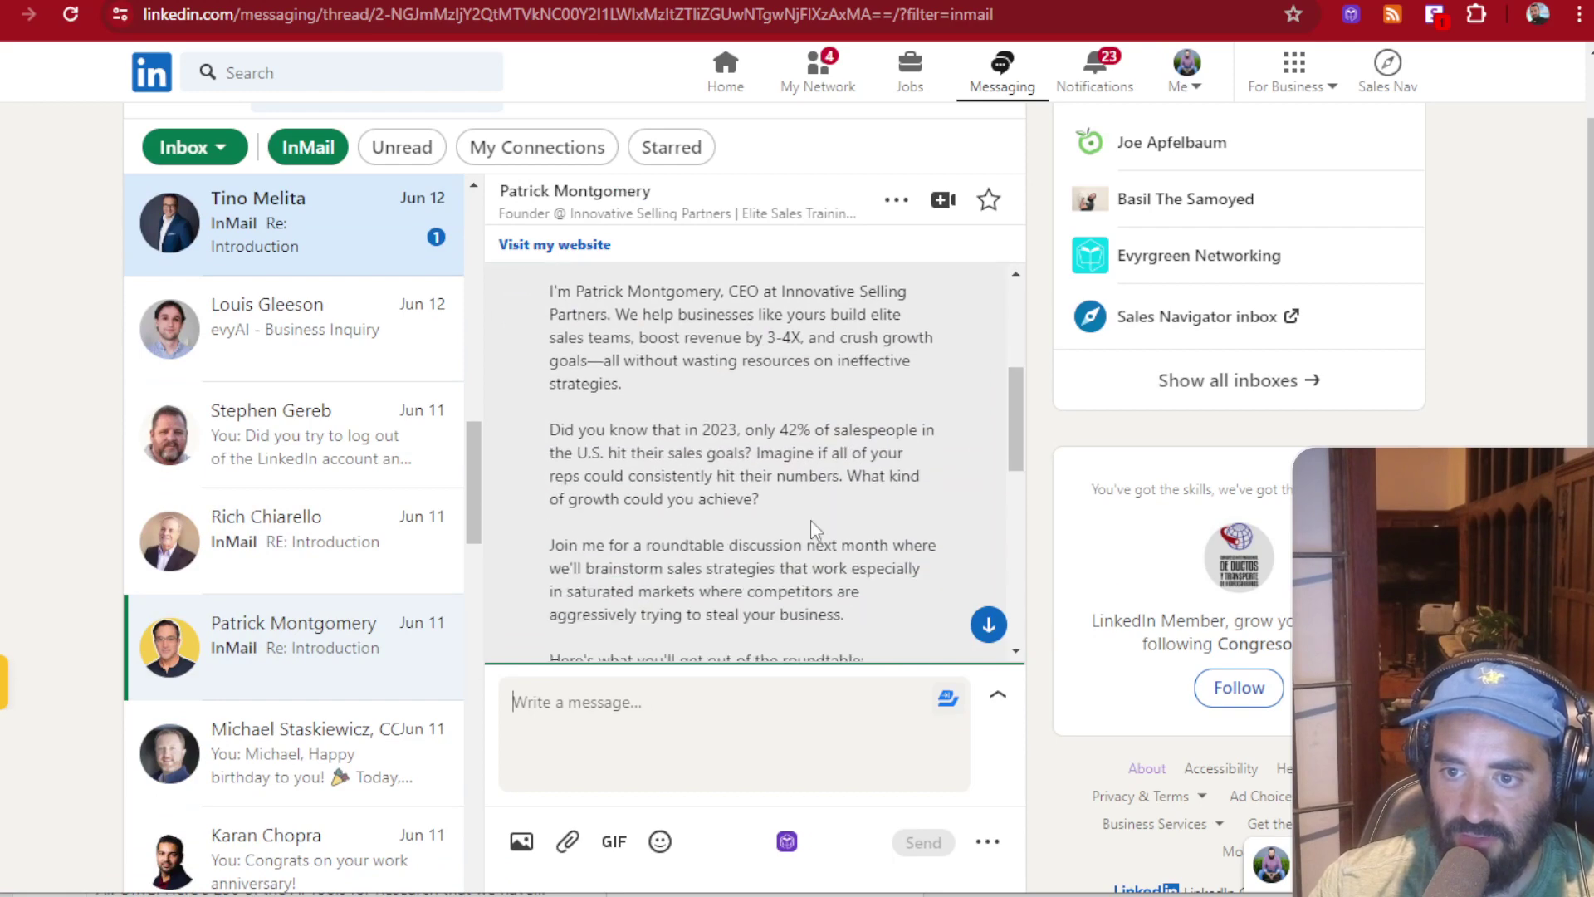
scroll(793, 531, down, 6)
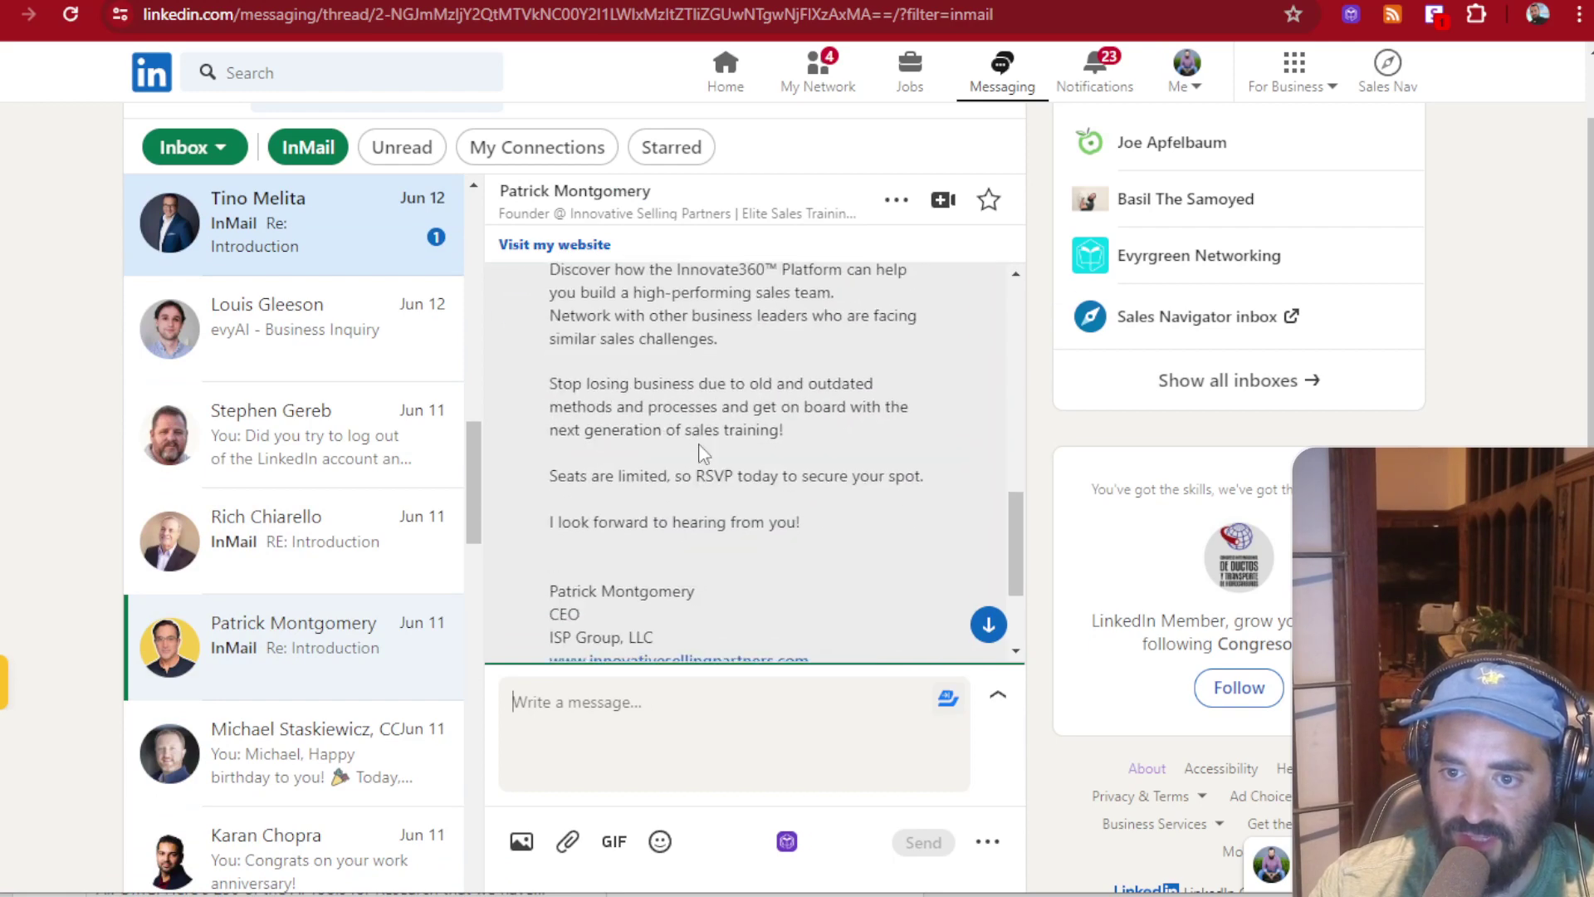
Generate an evyAI reply to the roundtable InMail from the PitchFire template.
click(787, 813)
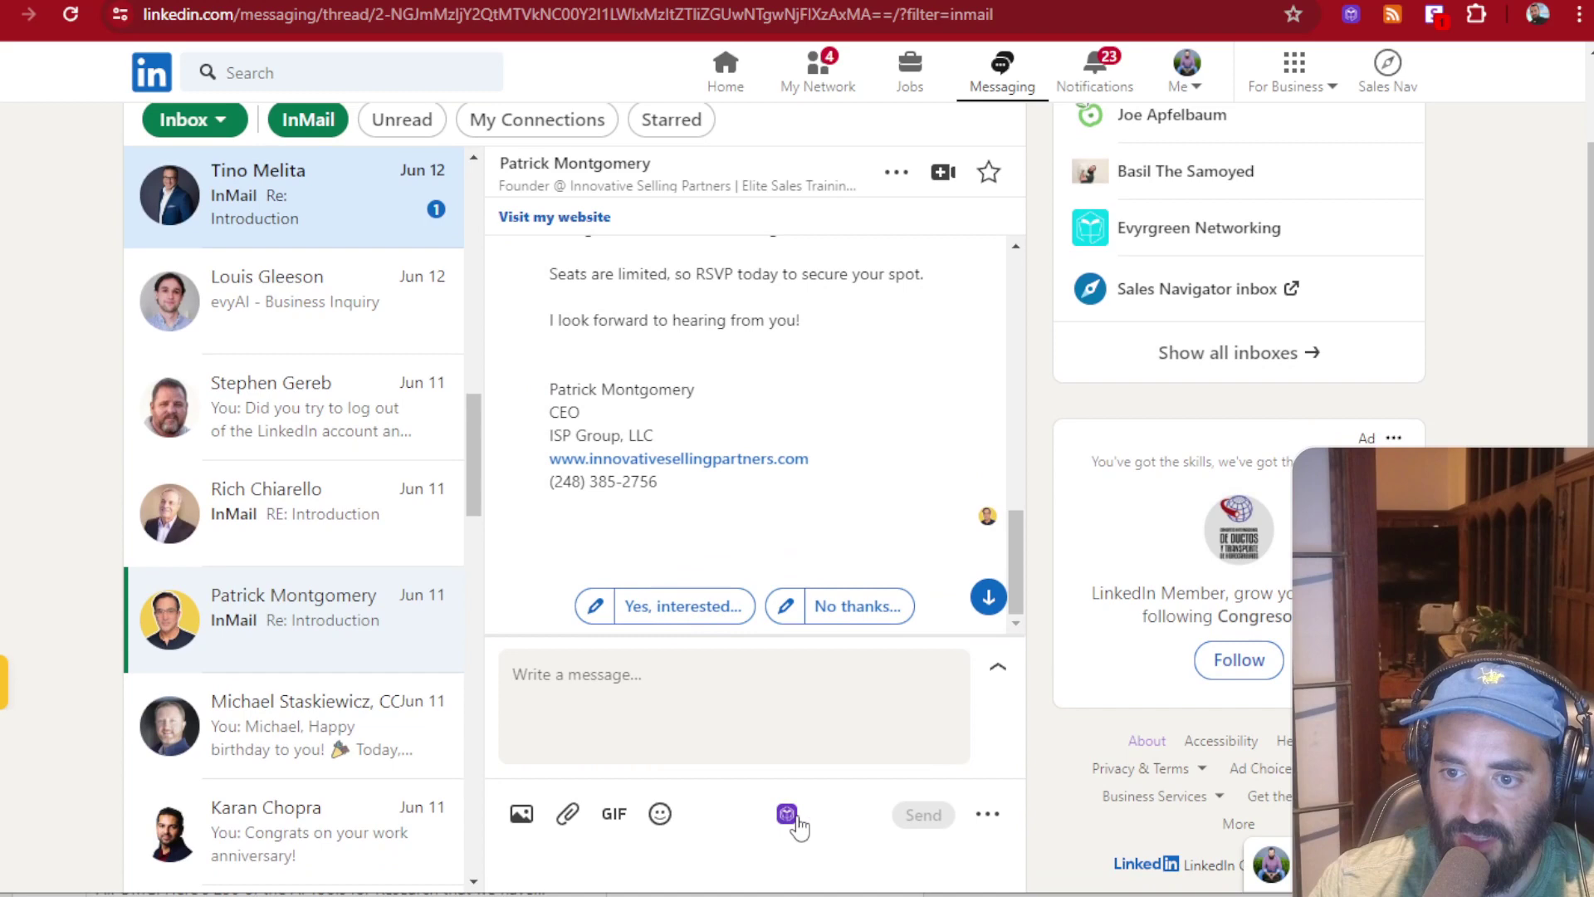
click(1051, 498)
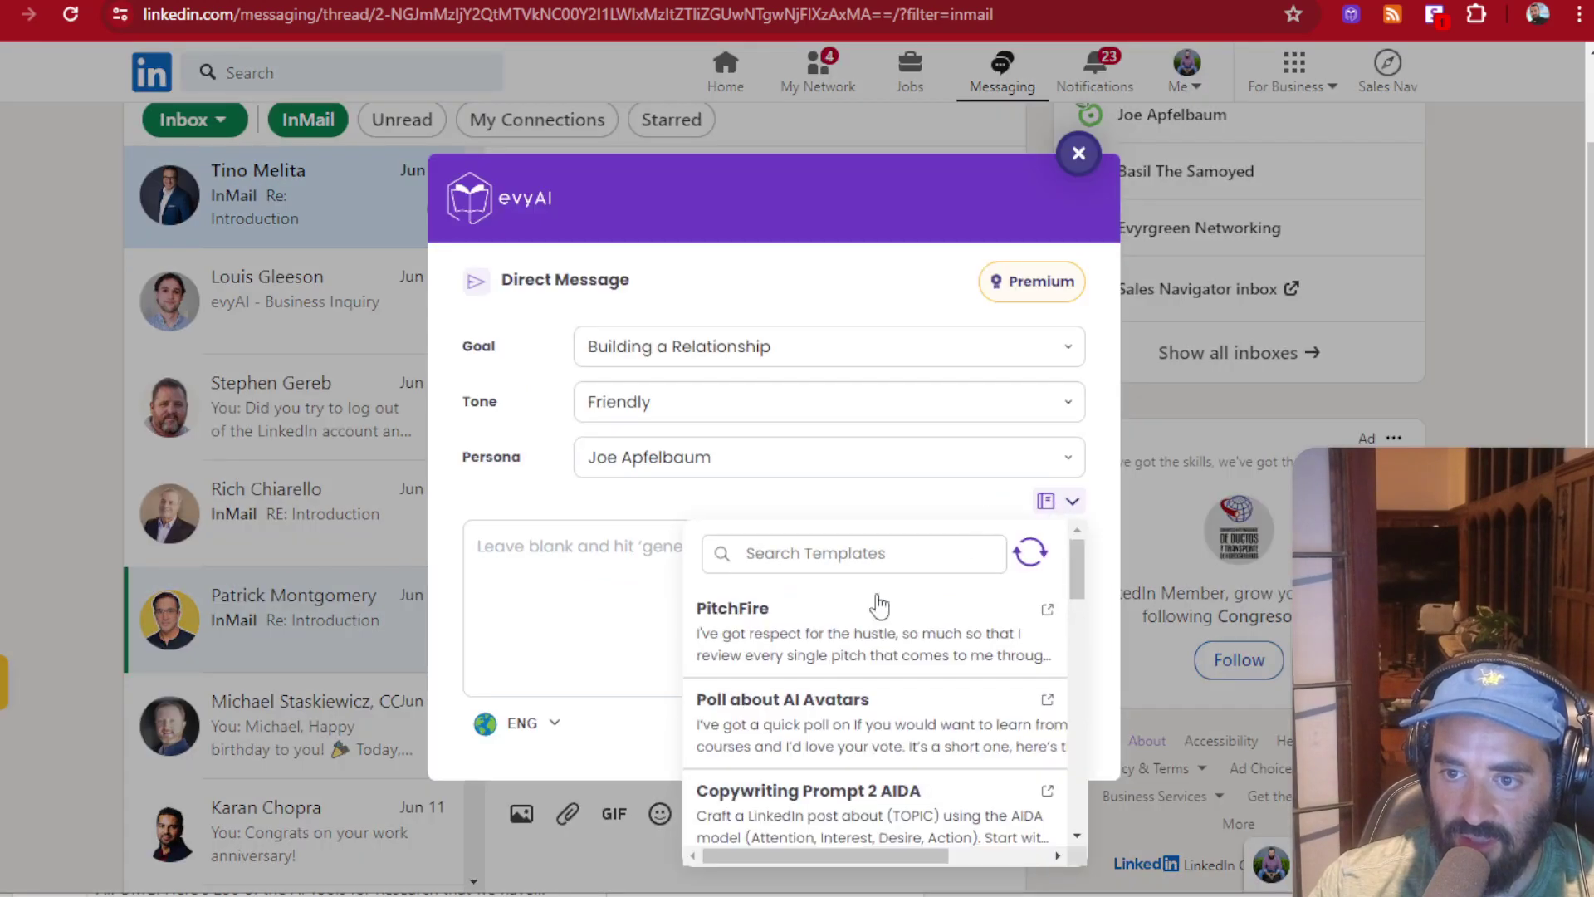
click(849, 627)
click(944, 732)
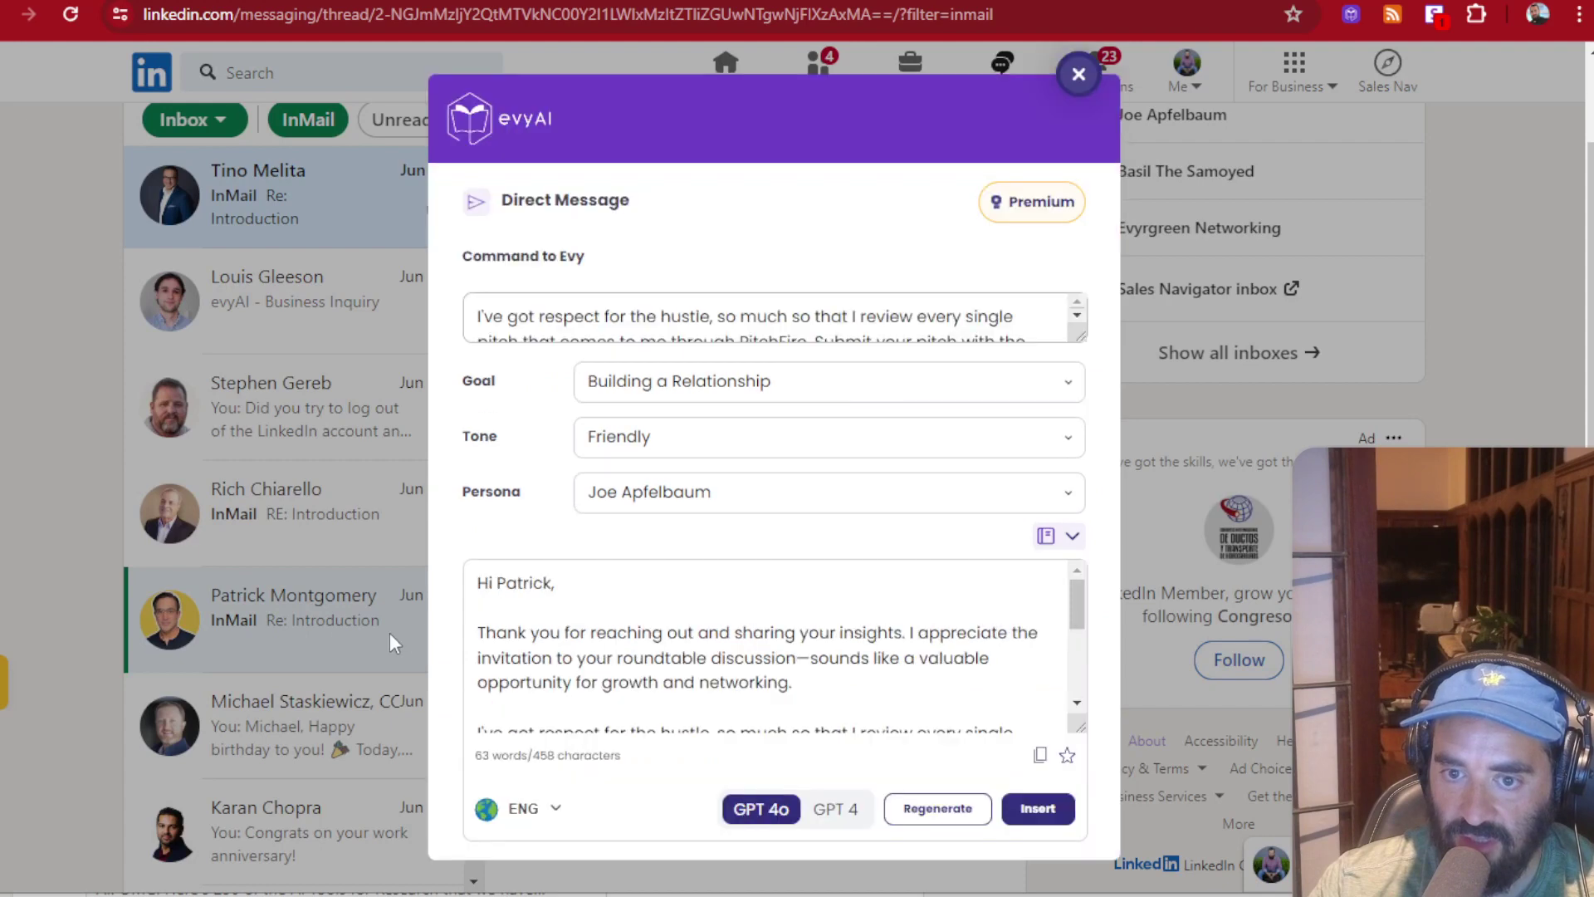
Insert and send the generated pitch-link reply, then switch to the evyAI Templates page.
click(1038, 818)
scroll(729, 737, down, 1)
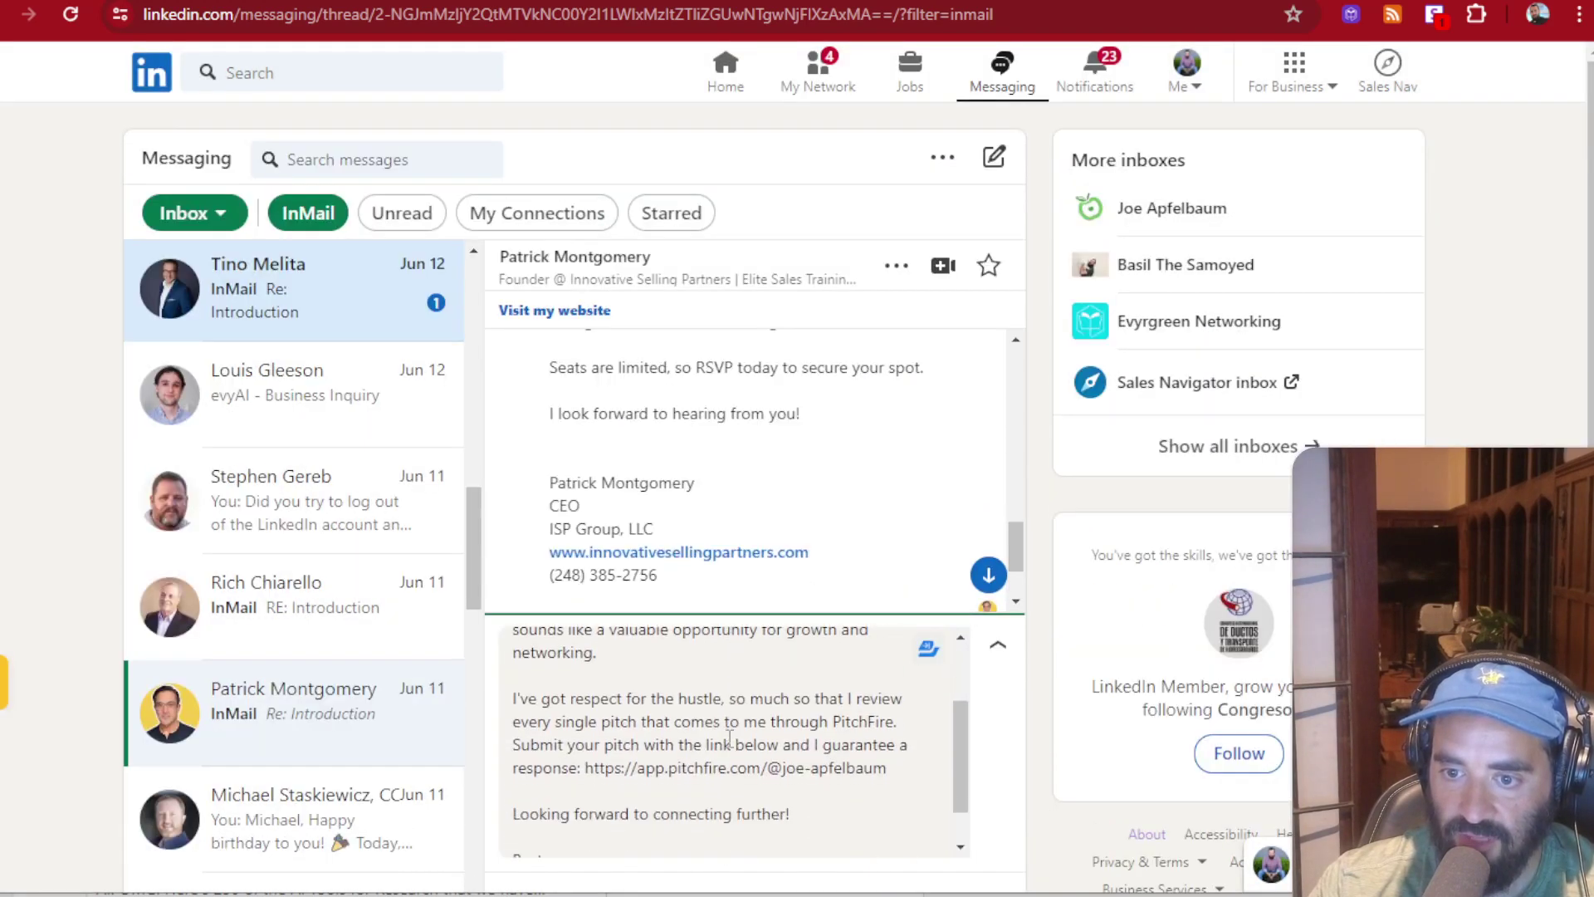
scroll(674, 737, down, 1)
scroll(817, 736, down, 1)
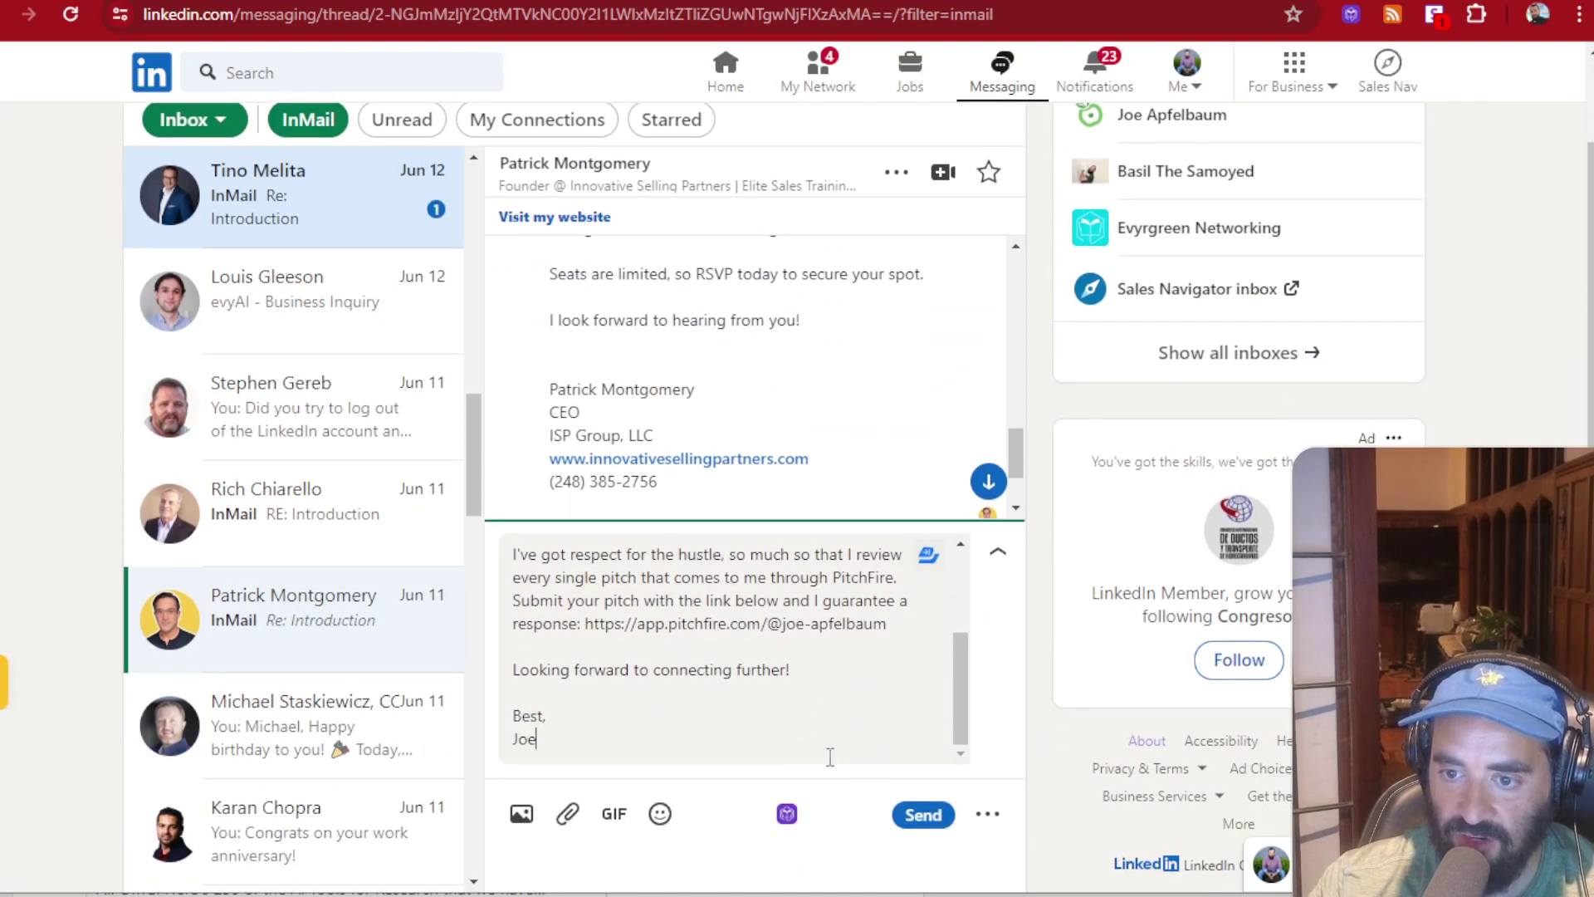
click(922, 814)
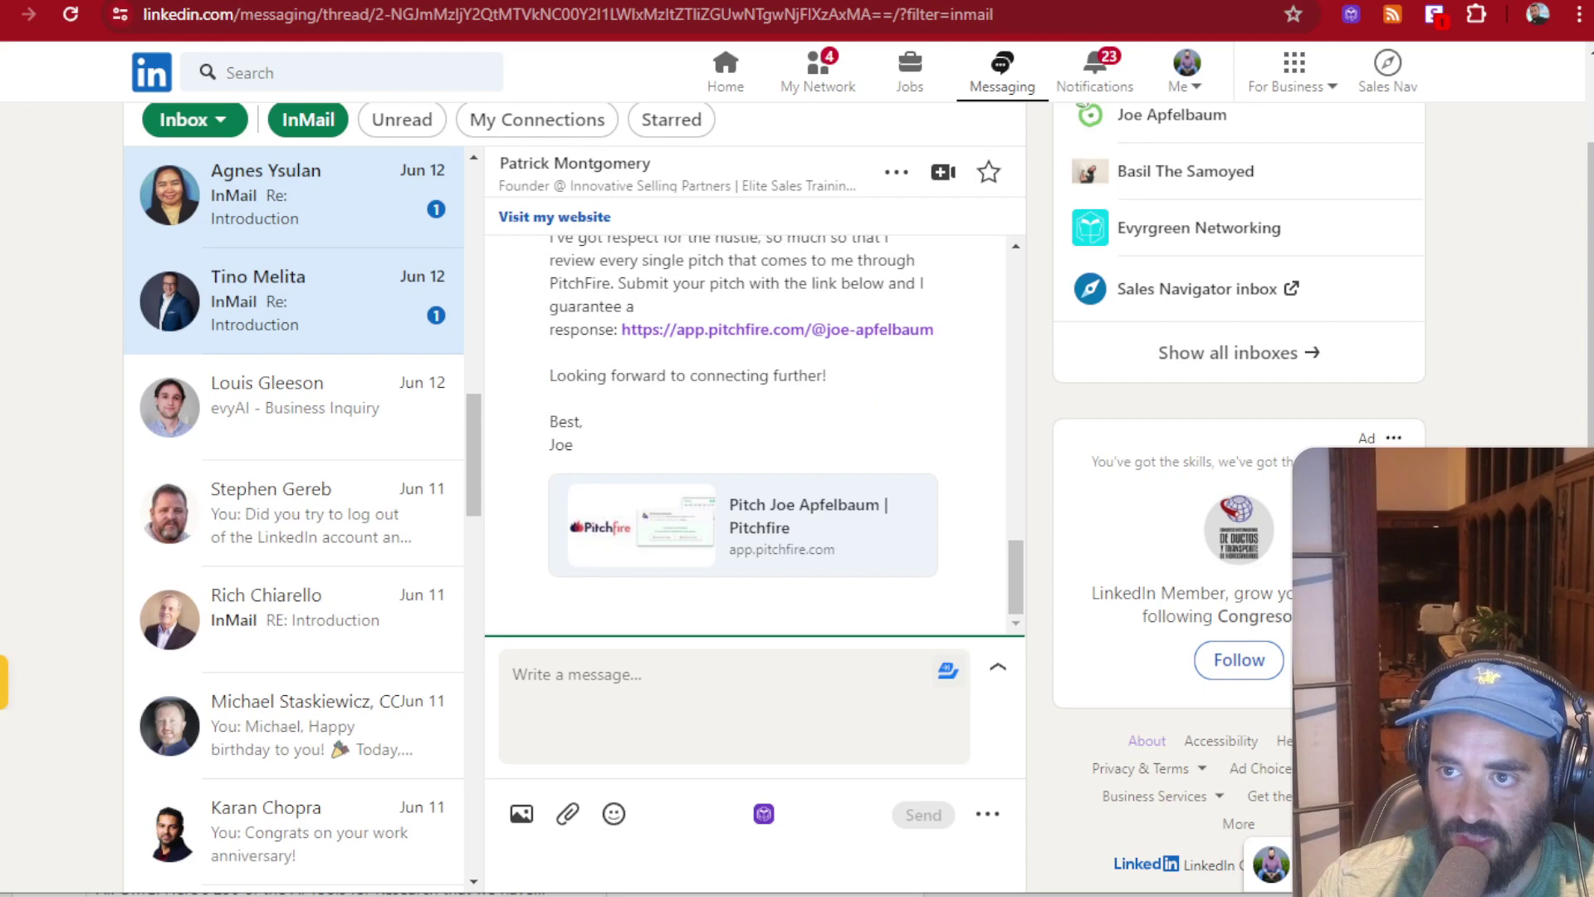
click(1071, 1)
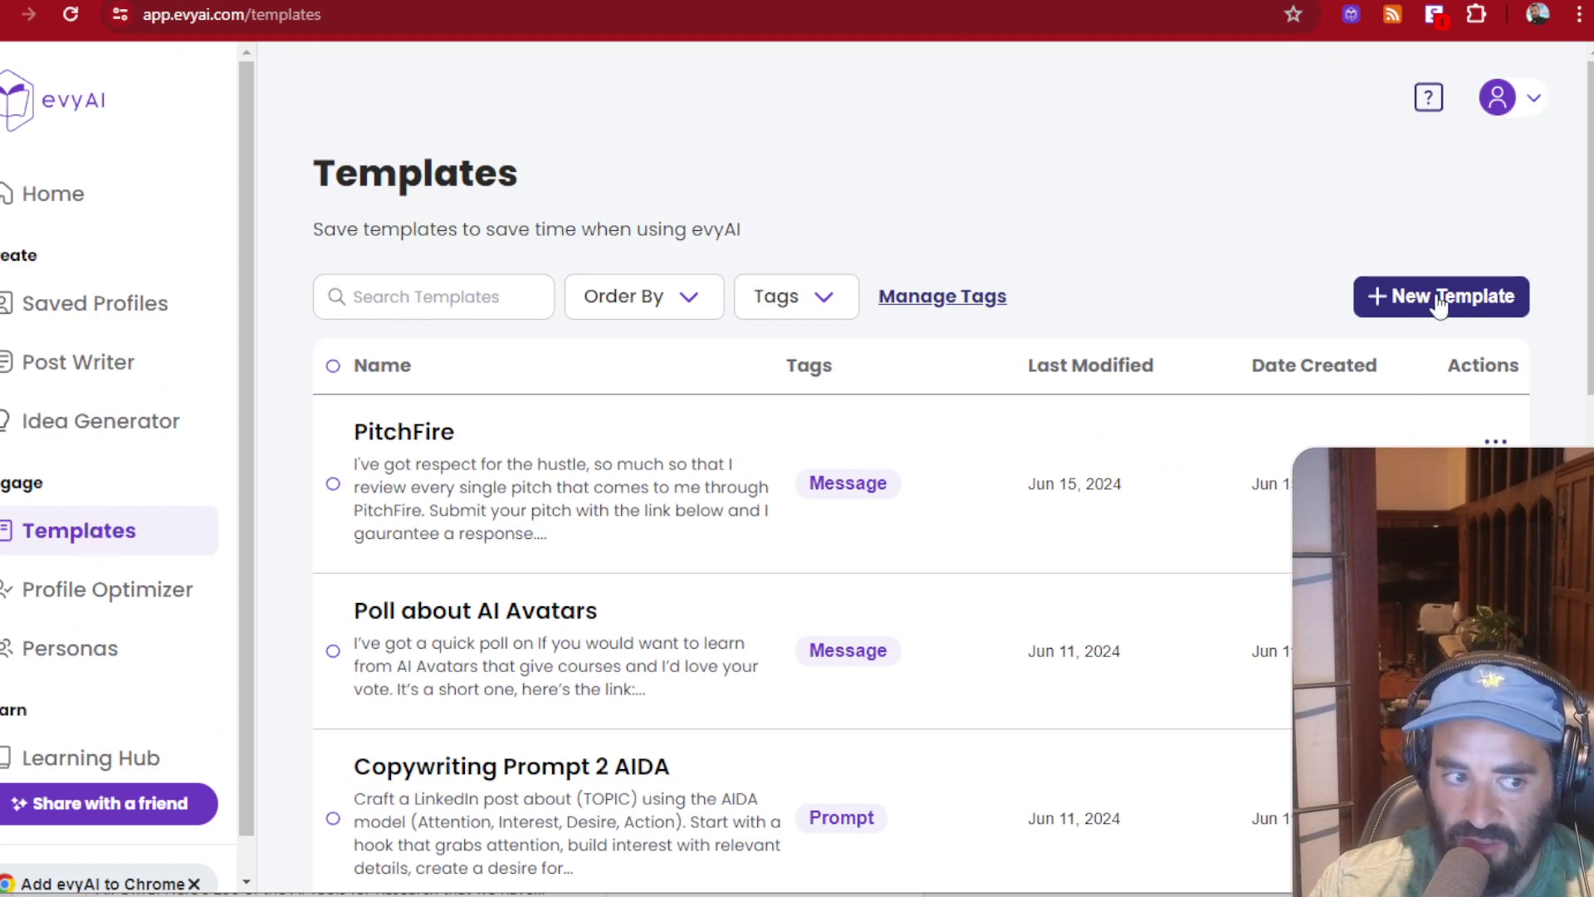
Open the PitchFire template in Edit Template and select the pitch link URL in its content.
click(521, 491)
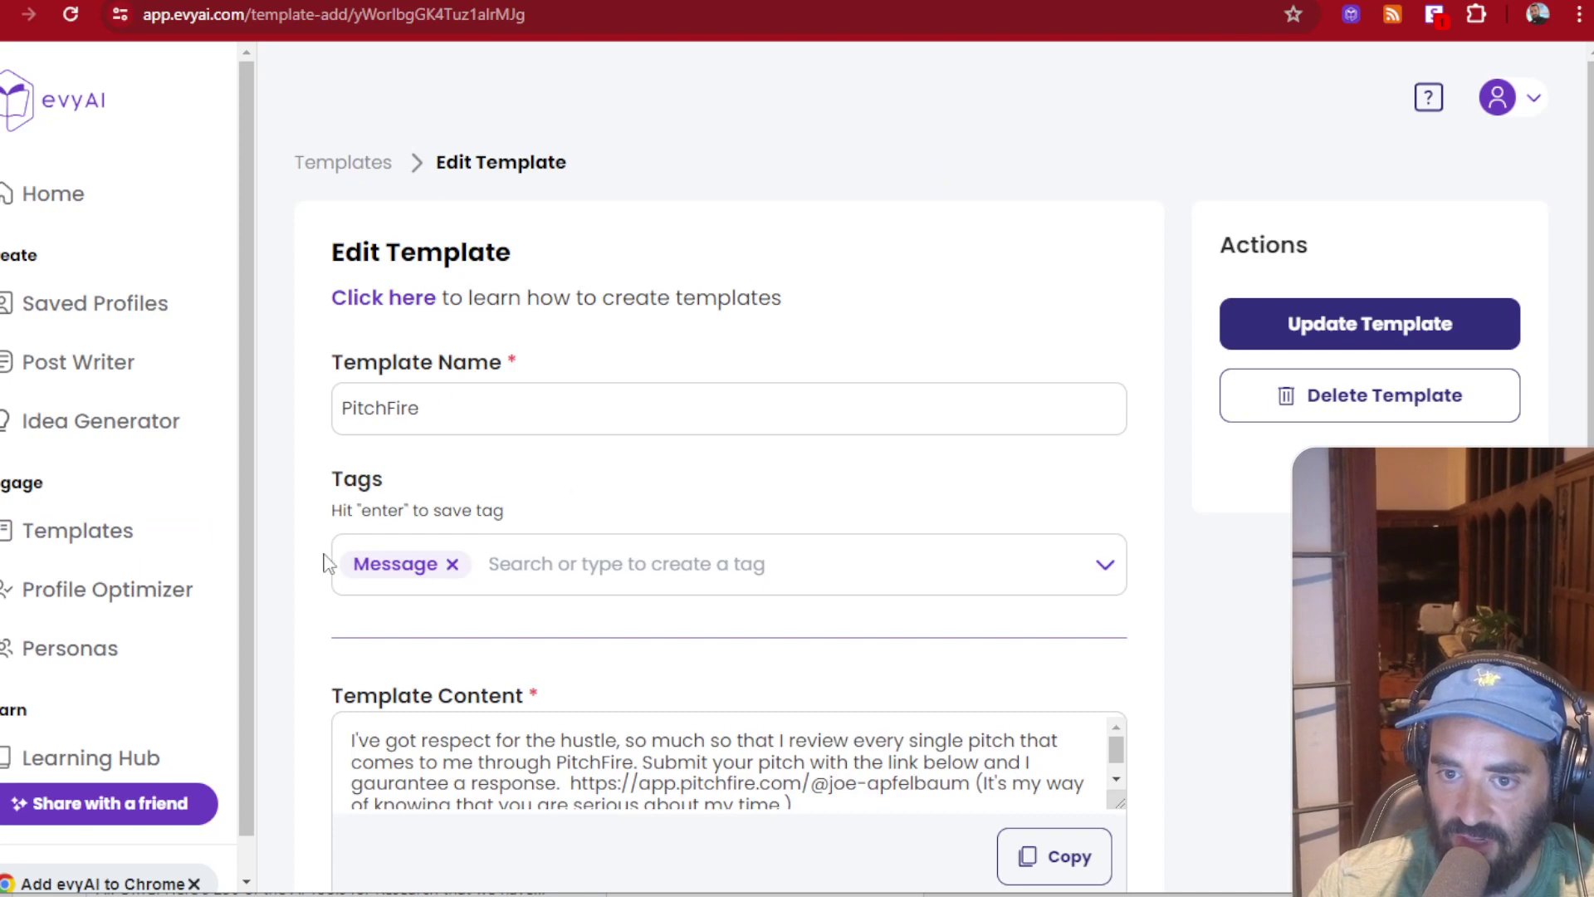
scroll(619, 590, down, 2)
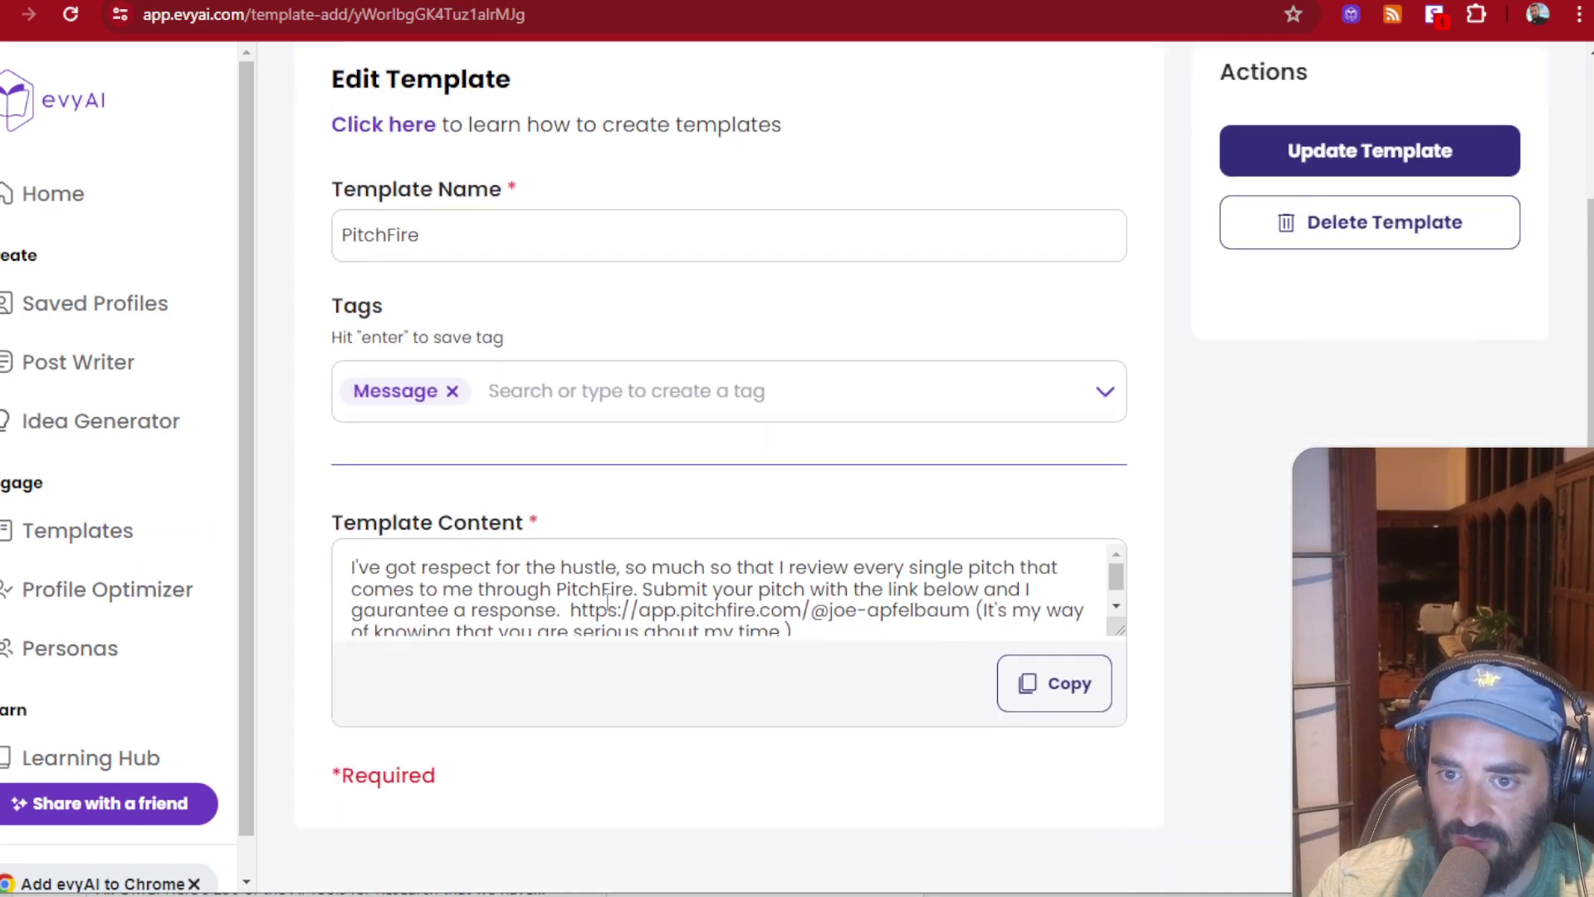
scroll(661, 615, down, 1)
drag(573, 590, 747, 591)
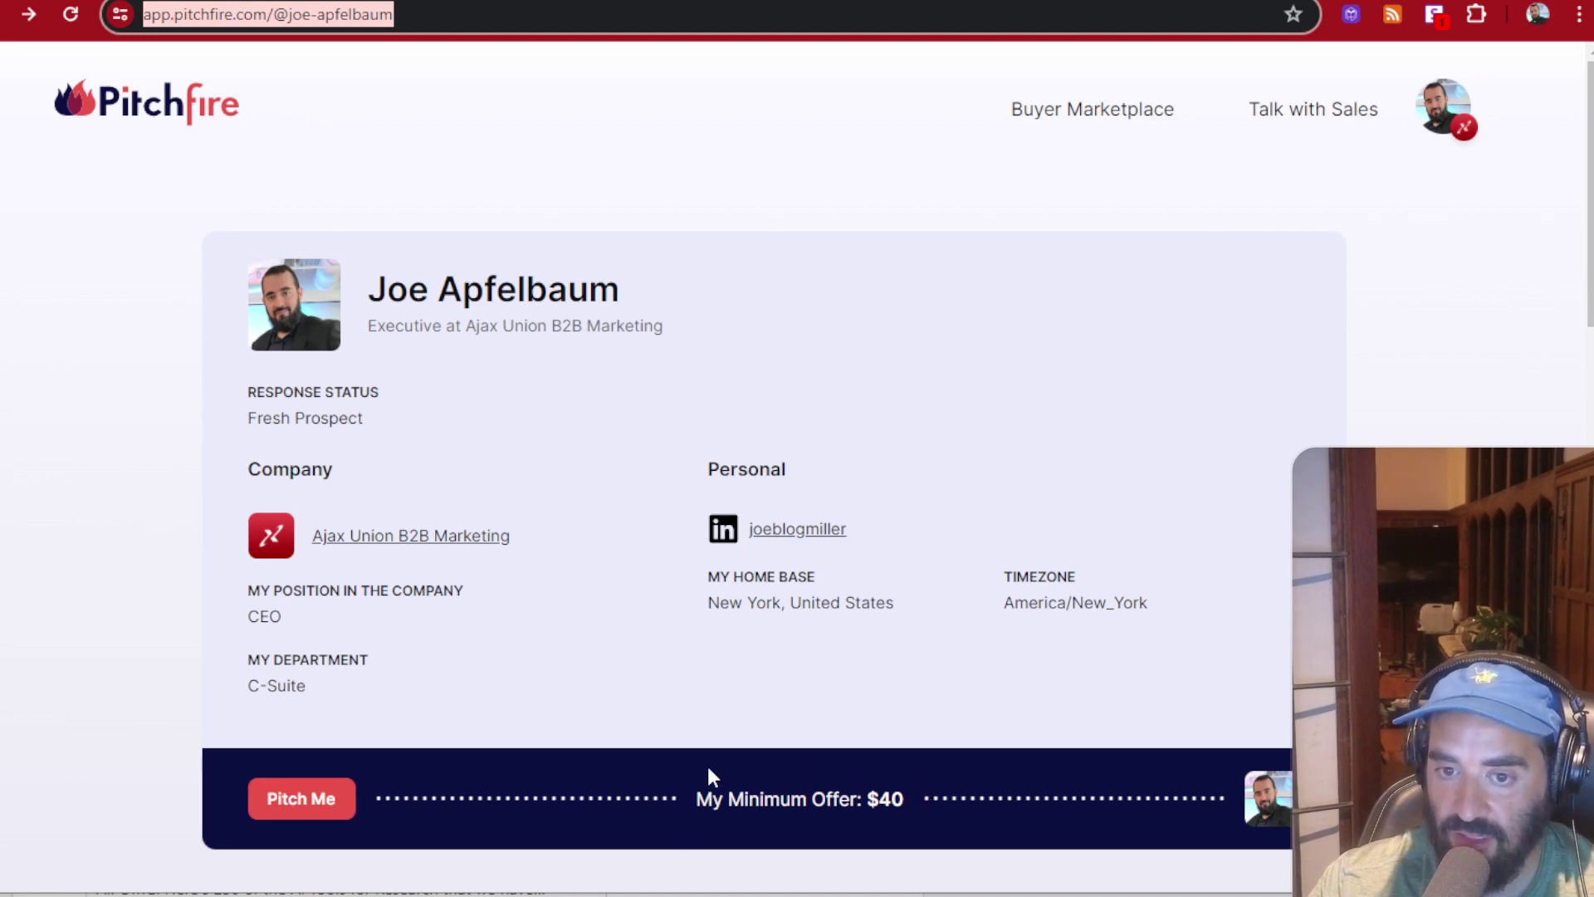
Reload the Pitchfire profile and review its Focused On, Vendors We Use, How I Like to Work and About Me sections.
click(70, 15)
scroll(714, 465, down, 5)
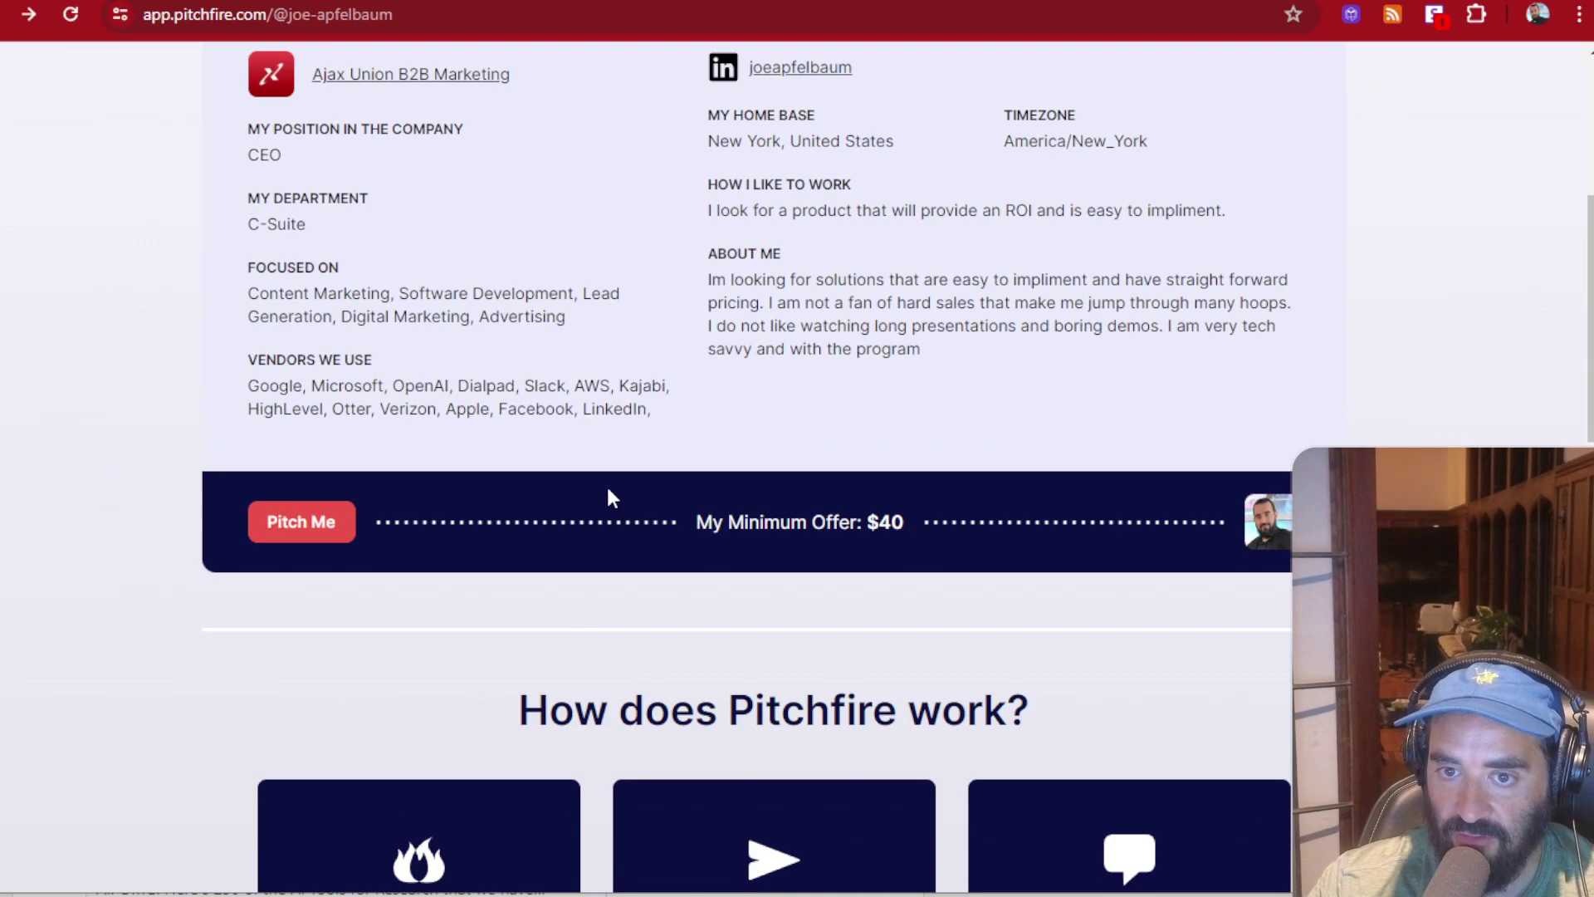
scroll(498, 498, up, 3)
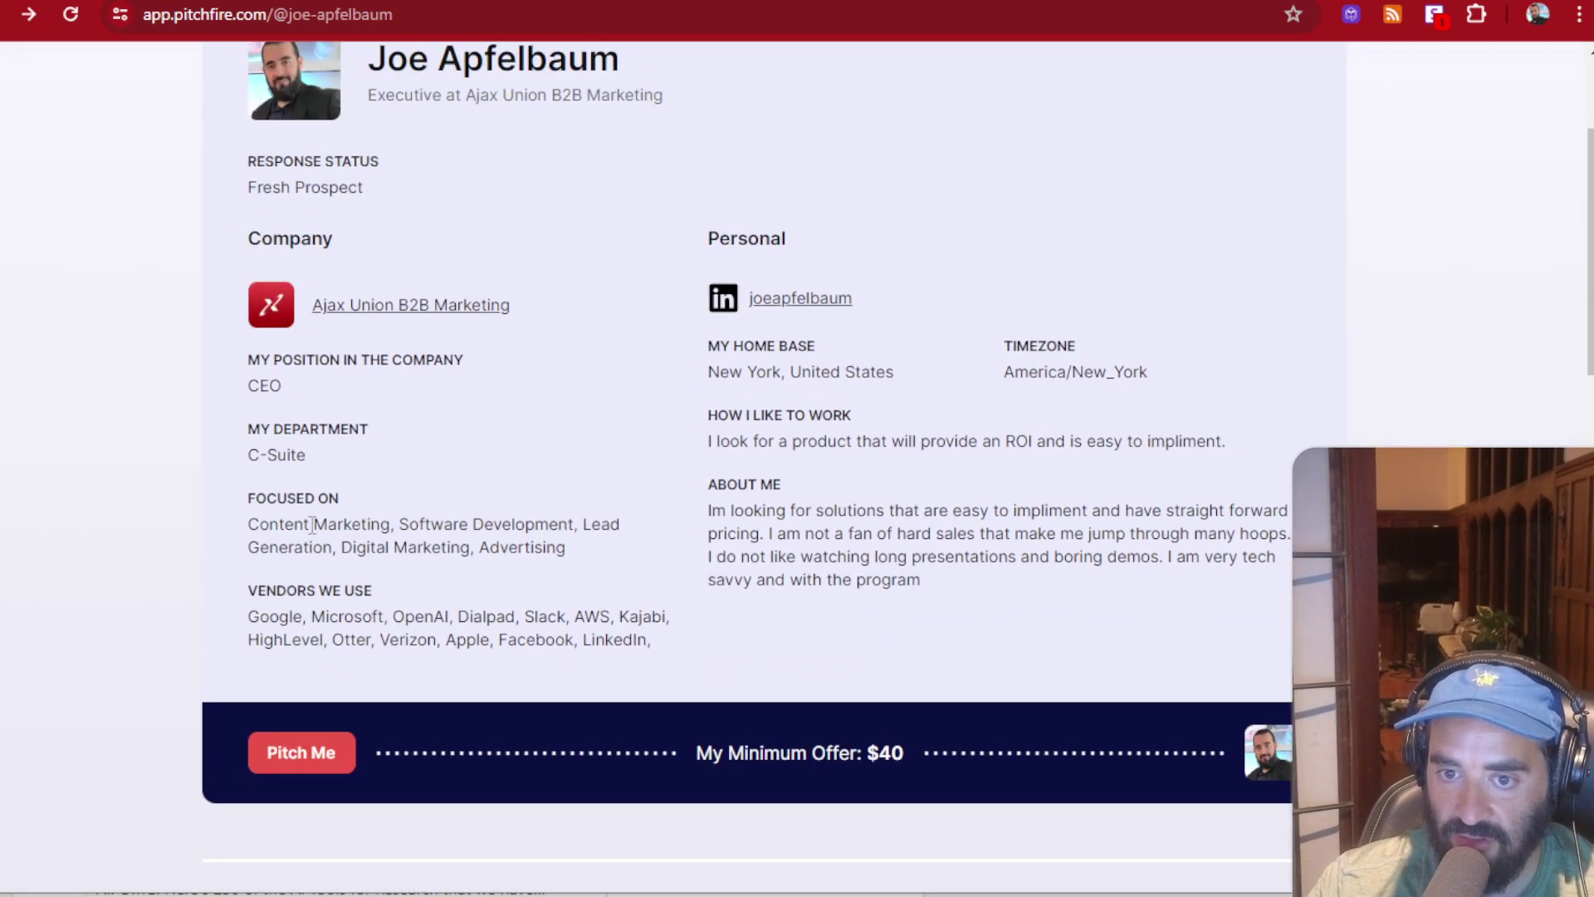
scroll(843, 539, down, 1)
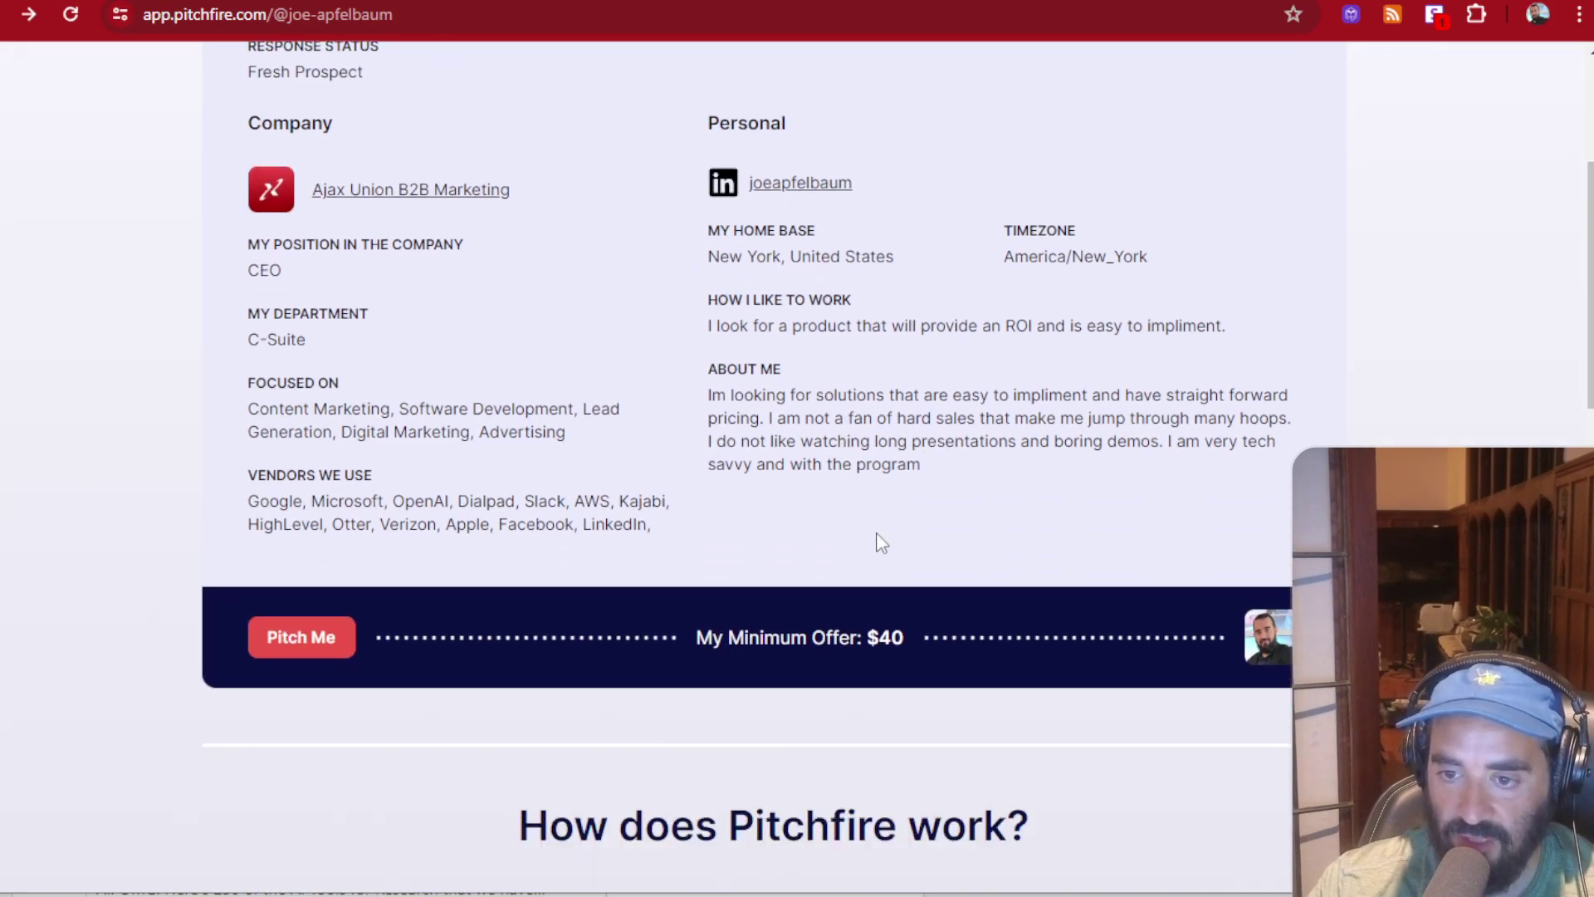
scroll(881, 544, down, 3)
scroll(882, 550, up, 4)
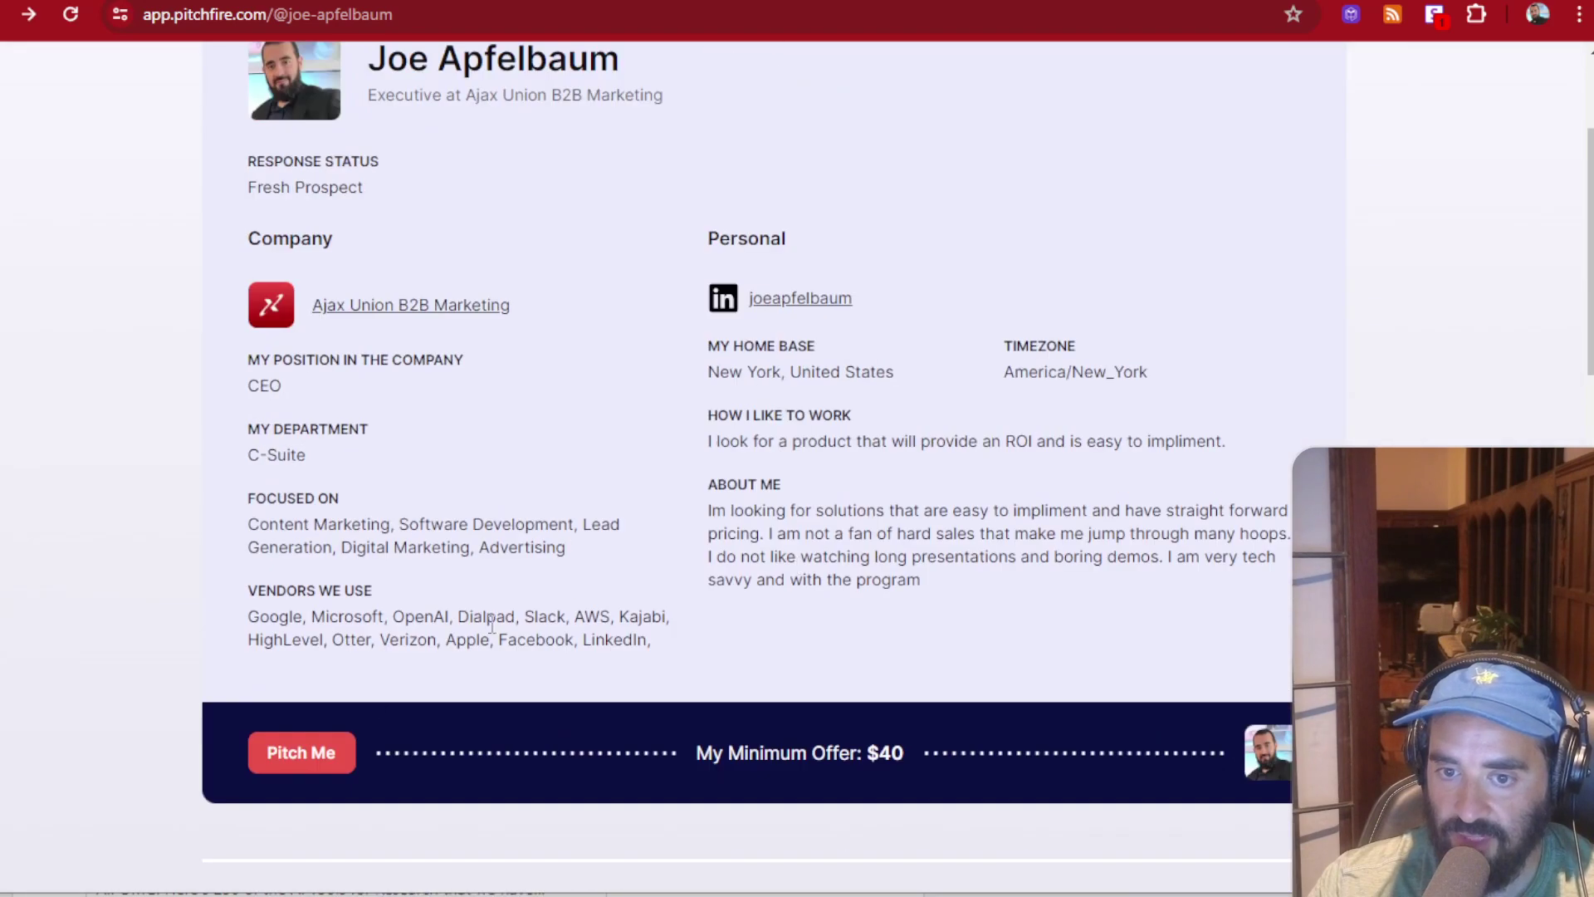
scroll(664, 581, up, 2)
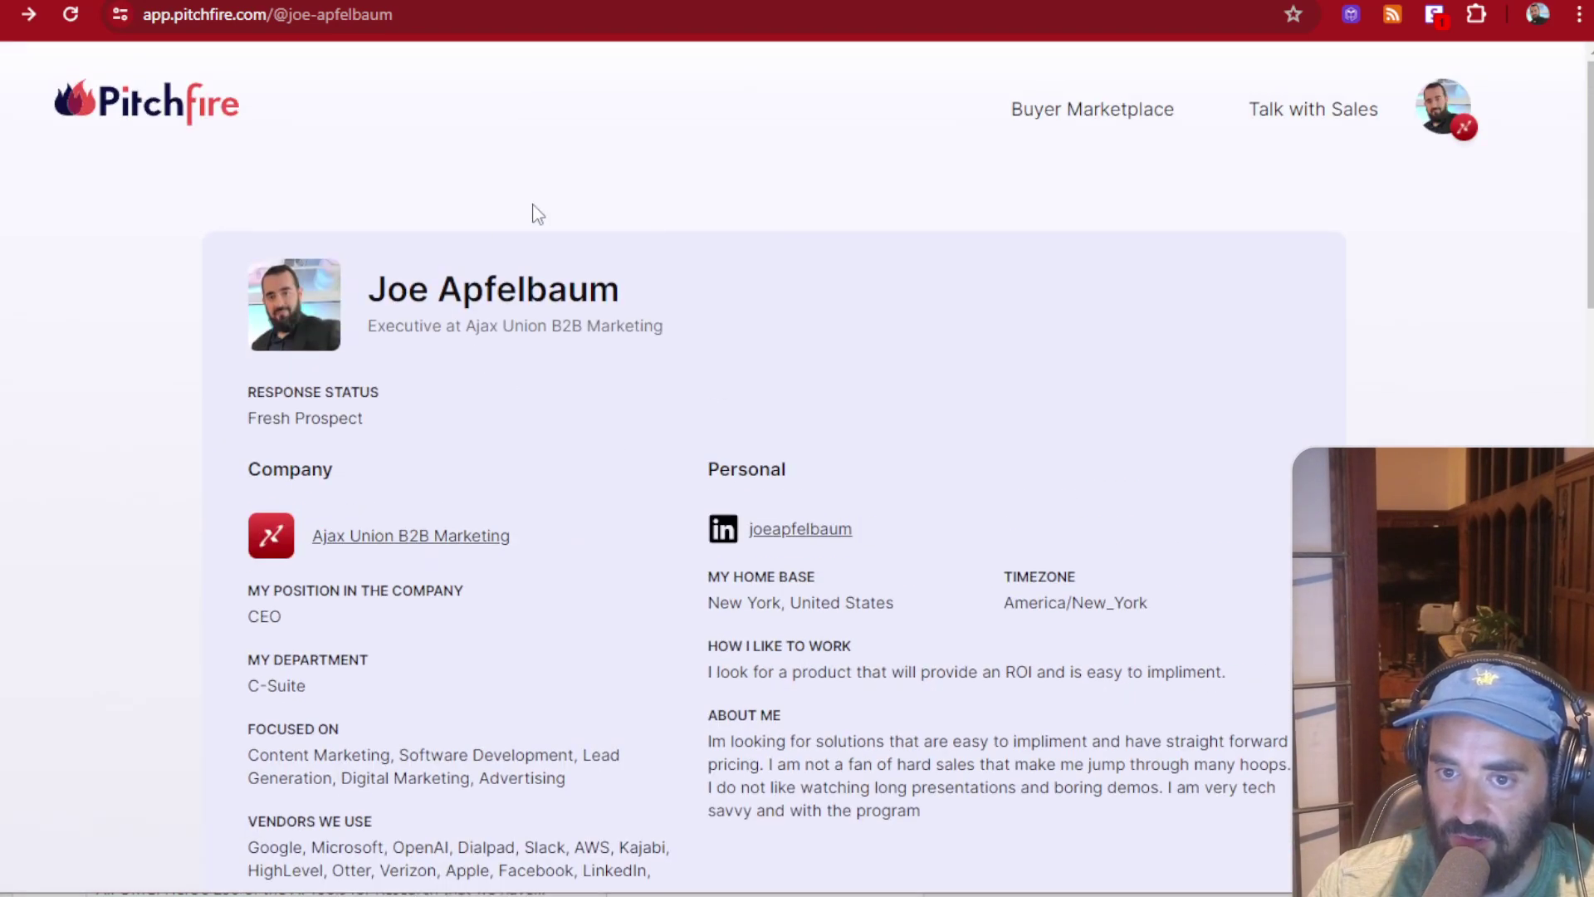